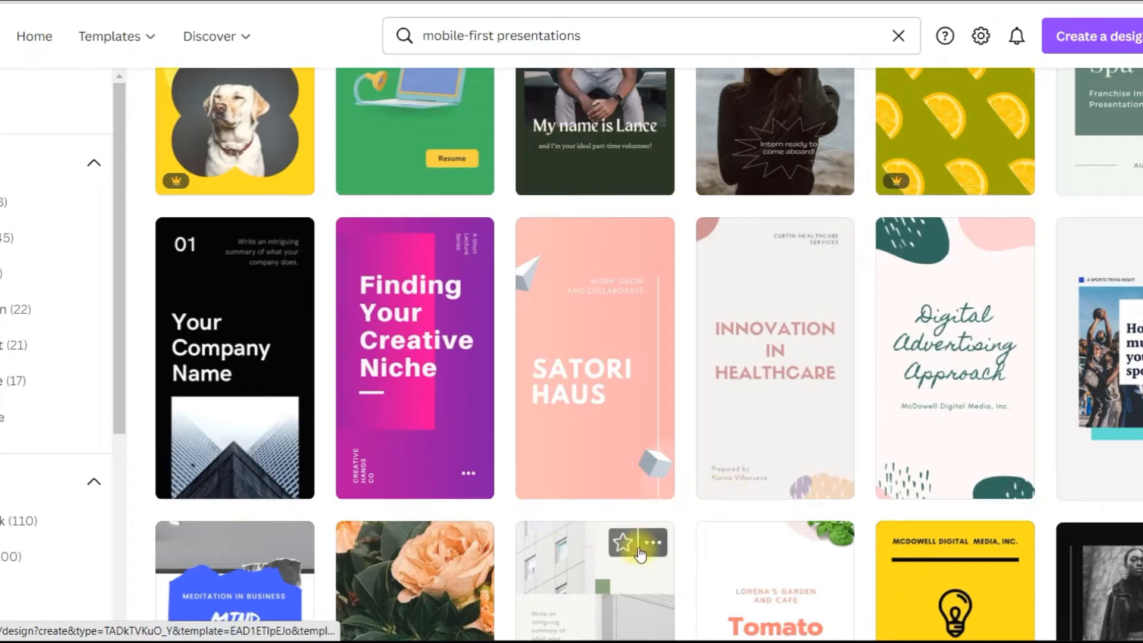
Step: Browse the mobile-first presentation templates and open the white and black "Your Company Name" template with the plant photo
scroll(827, 538, "down", 4)
scroll(828, 534, "up", 6)
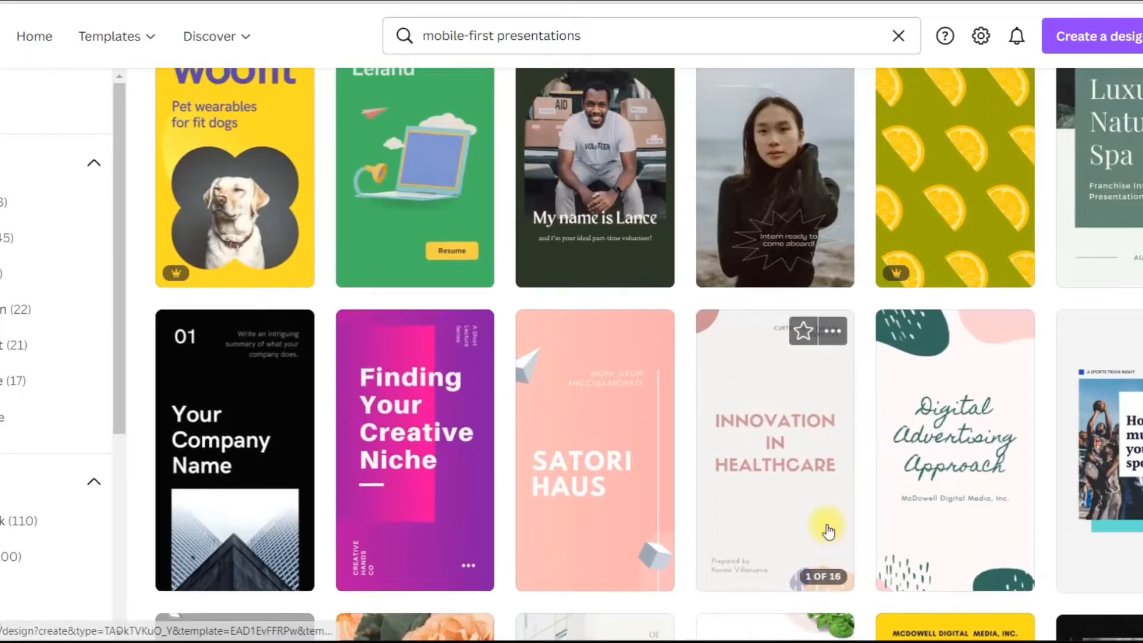
scroll(829, 532, "up", 5)
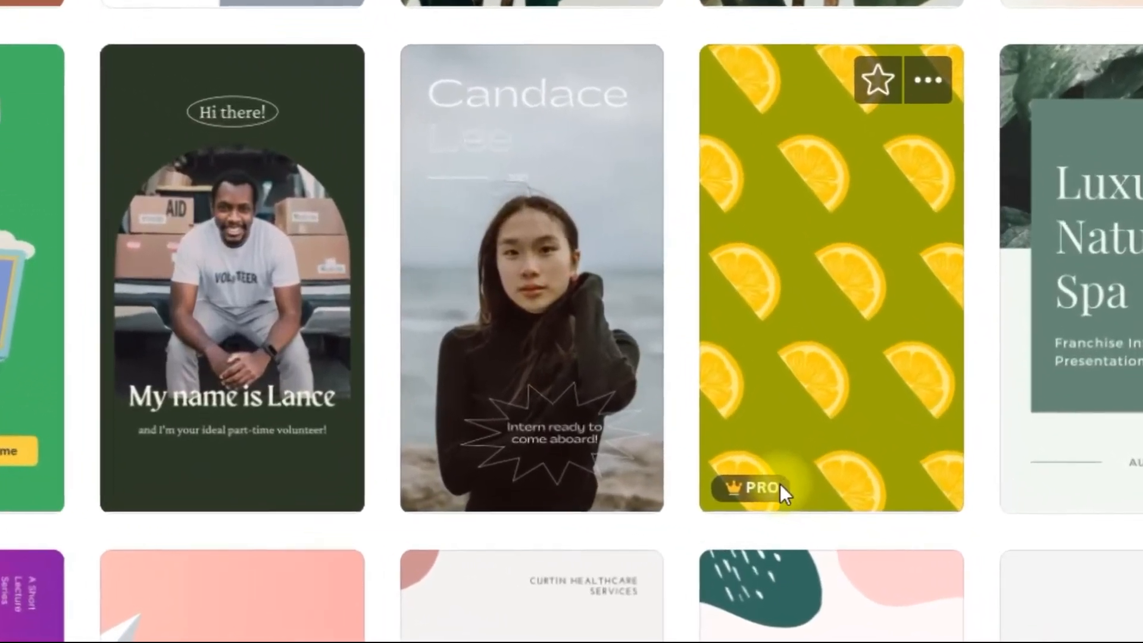
mouse_move(780, 484)
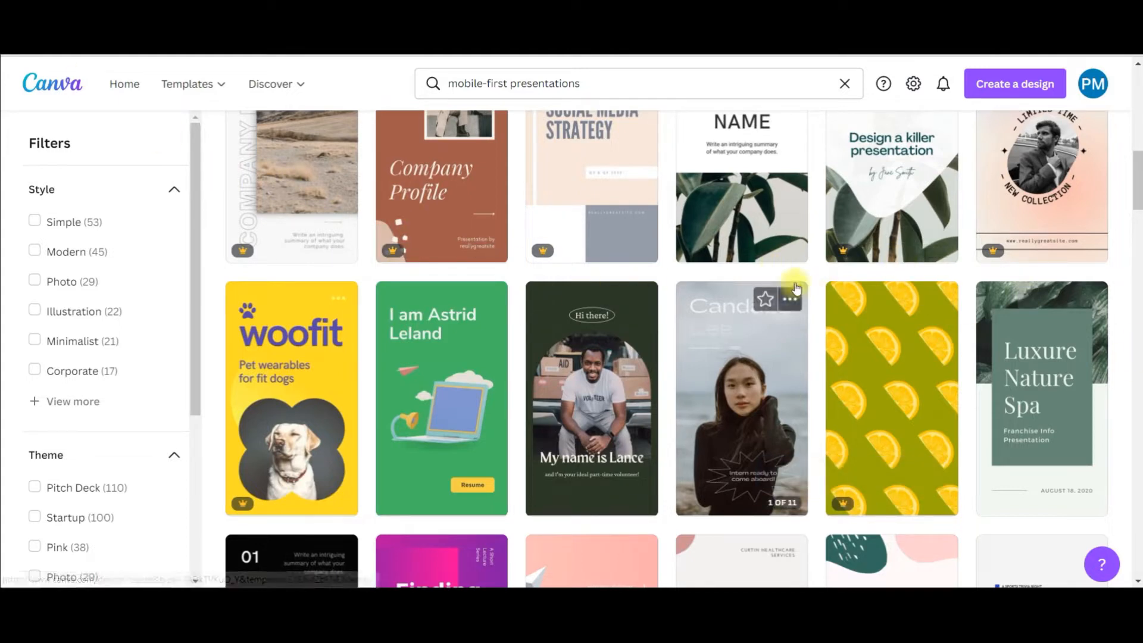
scroll(724, 242, "up", 4)
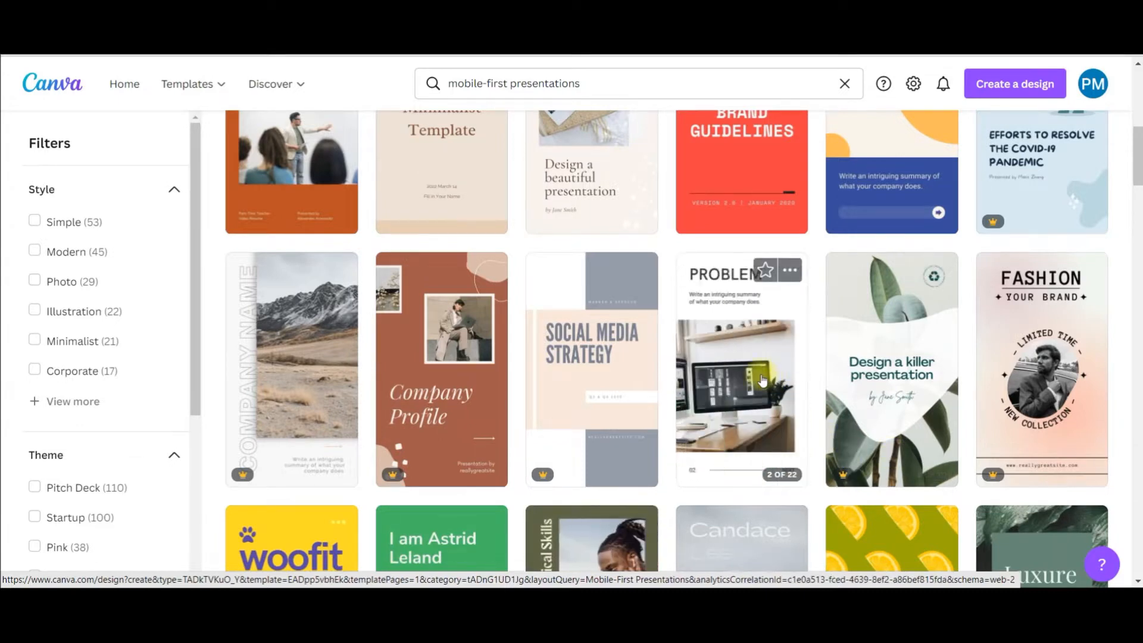
left_click(763, 382)
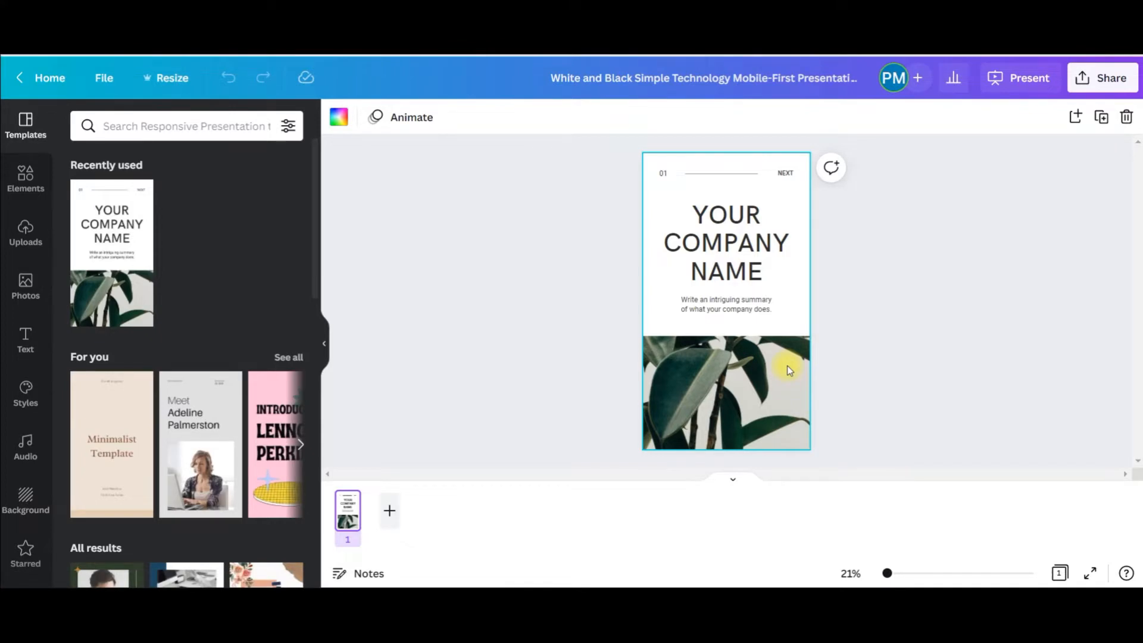
Step: Rename the design as "VAGPE MEDIA Mobile Website"
left_click(706, 78)
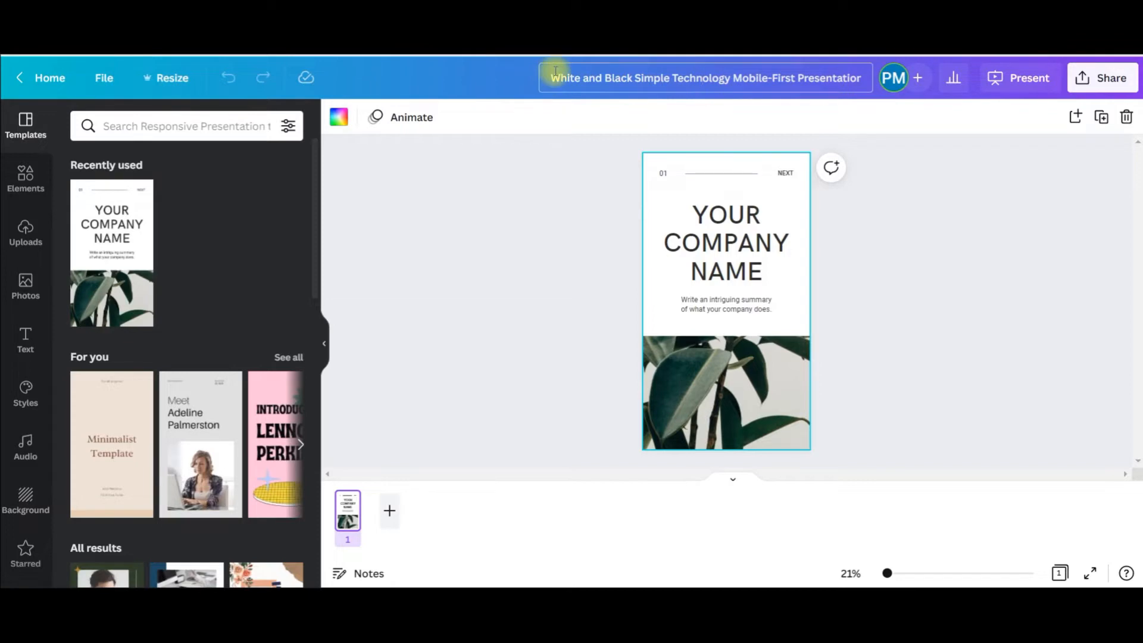
left_click_drag(552, 74, 863, 78)
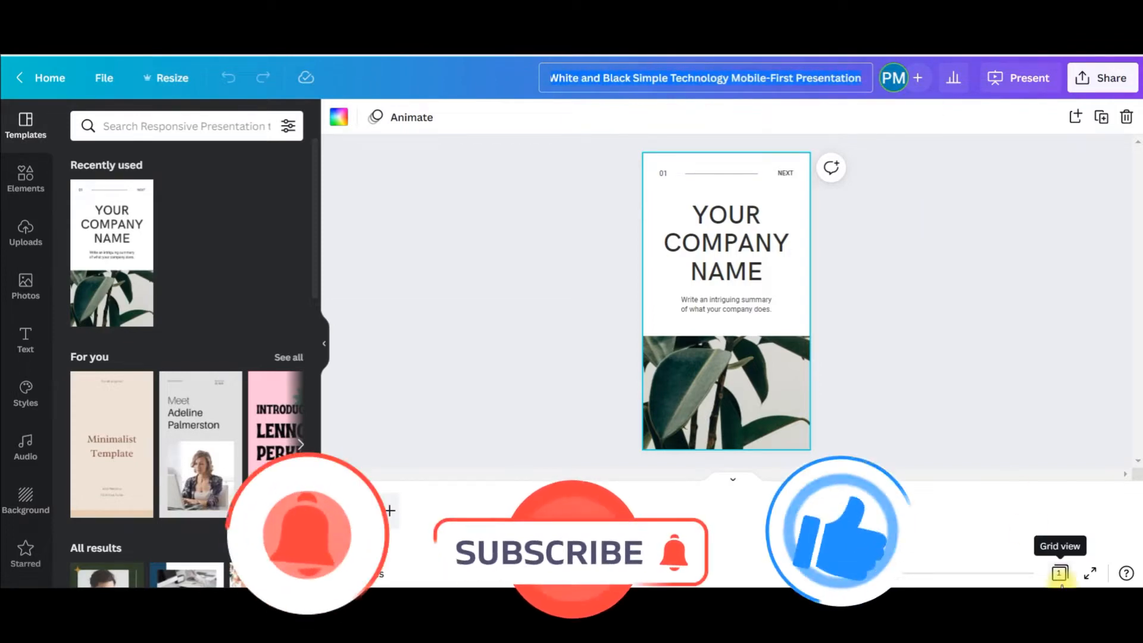
key("BackSpace")
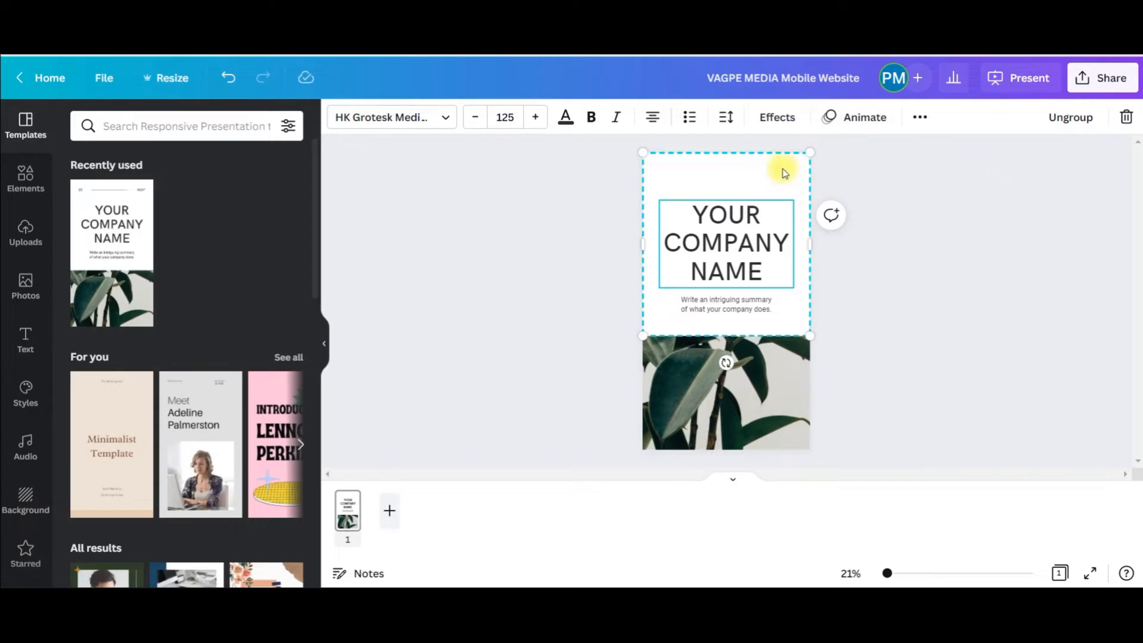
Step: Ungroup the white heading block and move the company name text below the summary text
mouse_move(711, 322)
left_mouse_down()
mouse_move(711, 379)
mouse_move(721, 356)
mouse_move(699, 358)
mouse_move(700, 390)
mouse_move(711, 325)
mouse_move(700, 426)
mouse_move(708, 330)
left_mouse_up()
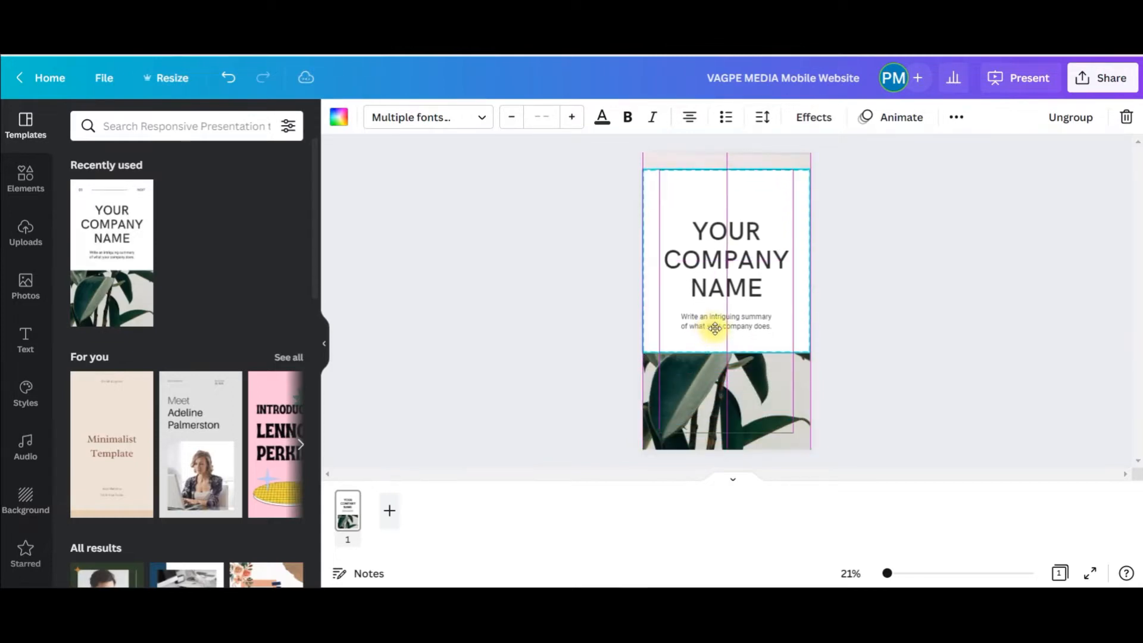
left_click(1072, 117)
left_click_drag(744, 270, 761, 293)
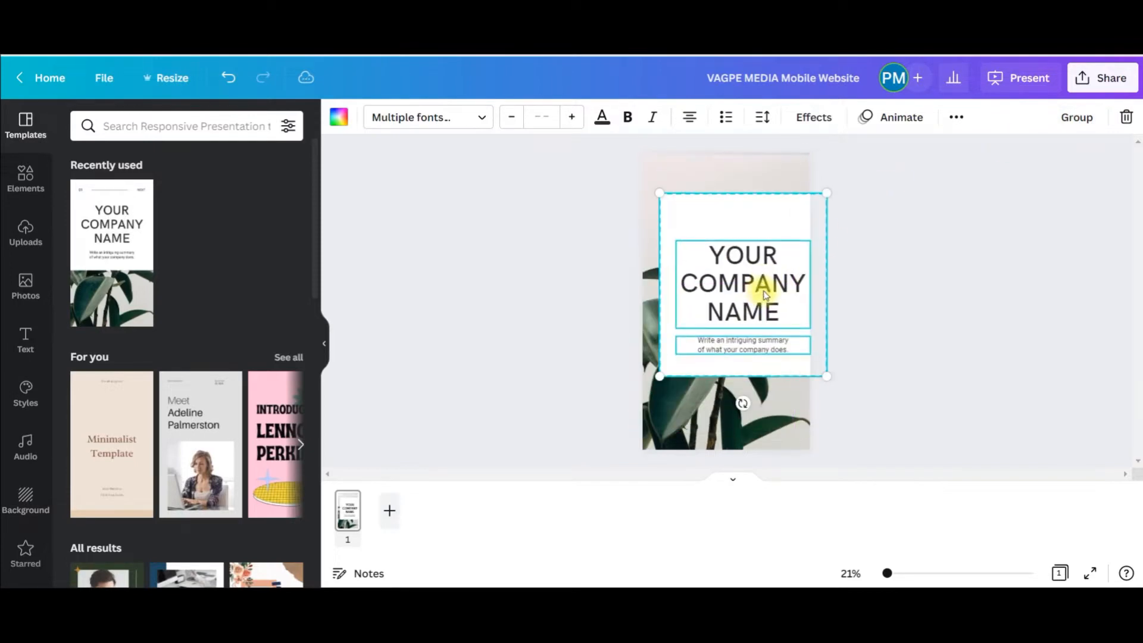
left_click(945, 262)
left_click_drag(664, 317, 653, 430)
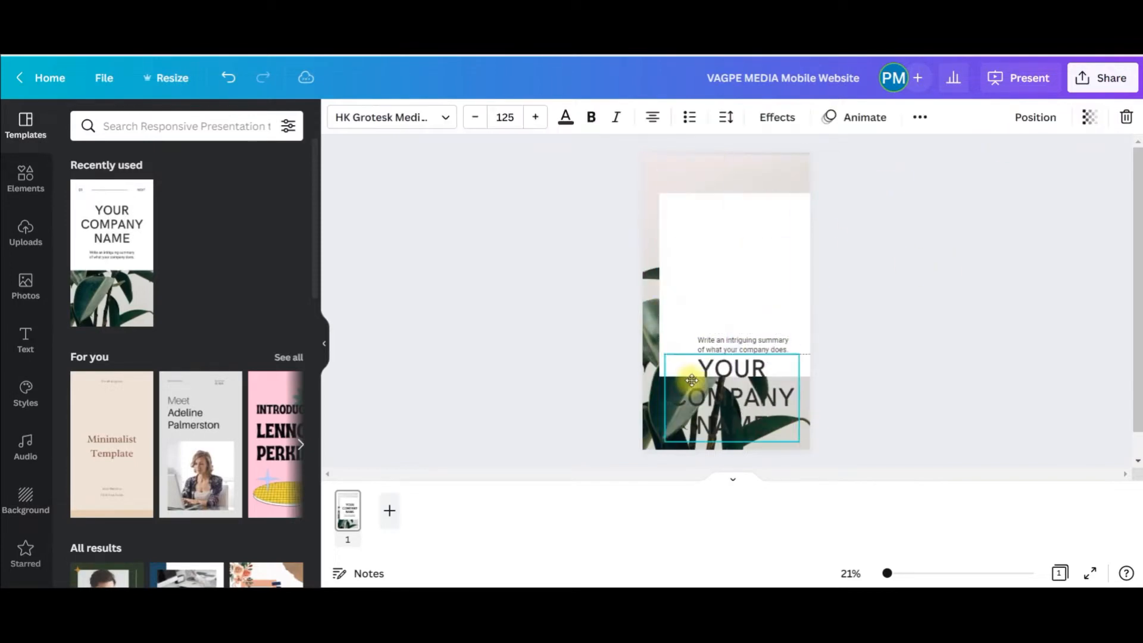
Step: Delete the summary text and move the company name back onto the white panel
left_click(737, 347)
left_click(748, 340)
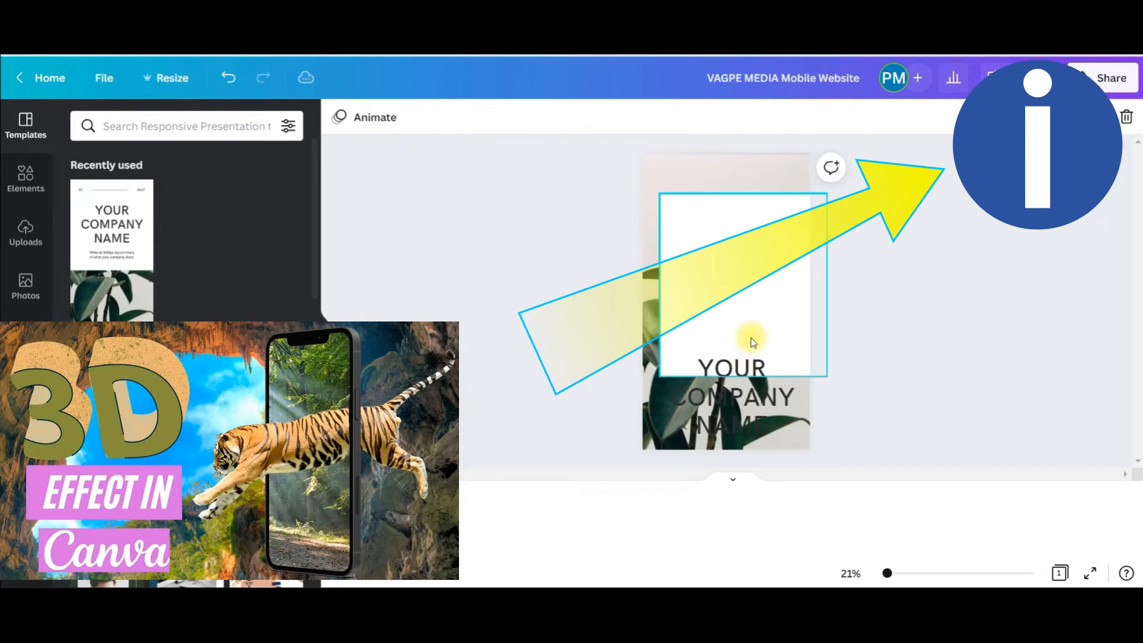
left_click(736, 359)
left_click_drag(735, 358, 738, 287)
left_click(773, 371)
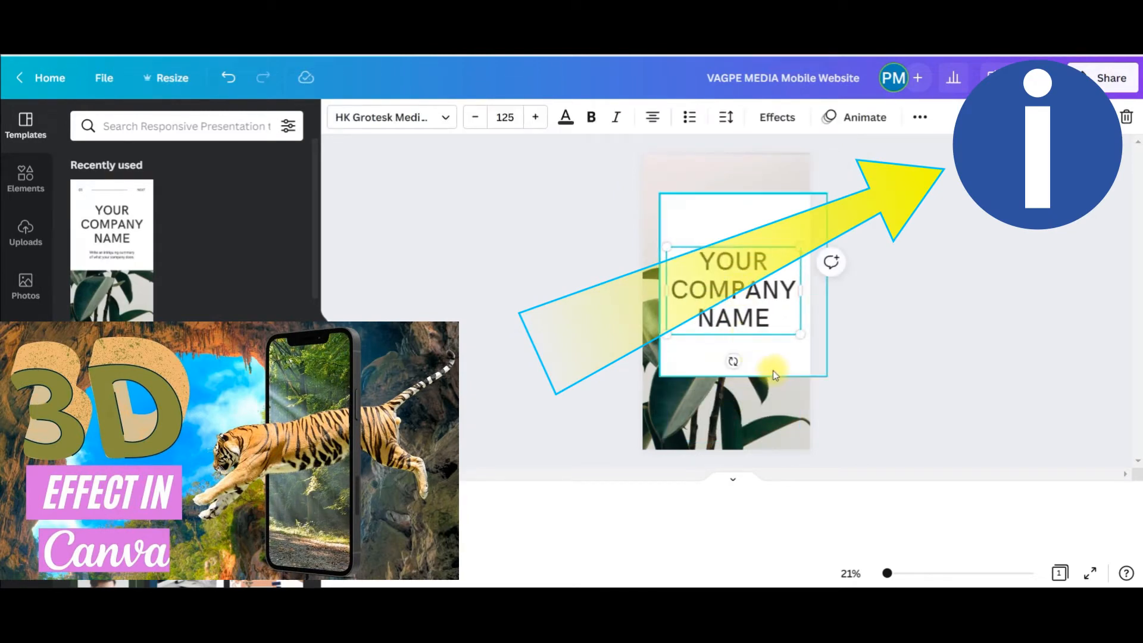
Step: Group the company name with the white panel and align the group with the page's side edges, slightly higher up
left_click_drag(995, 402, 1092, 377)
left_click(759, 275)
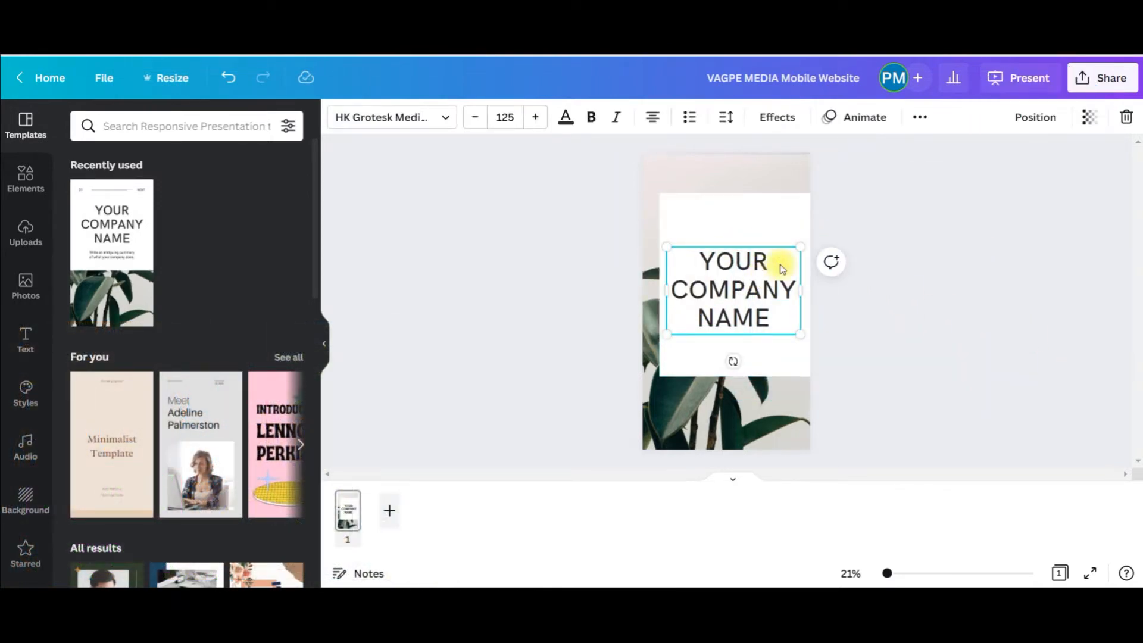
left_click(799, 221, "shift")
left_click(1054, 118)
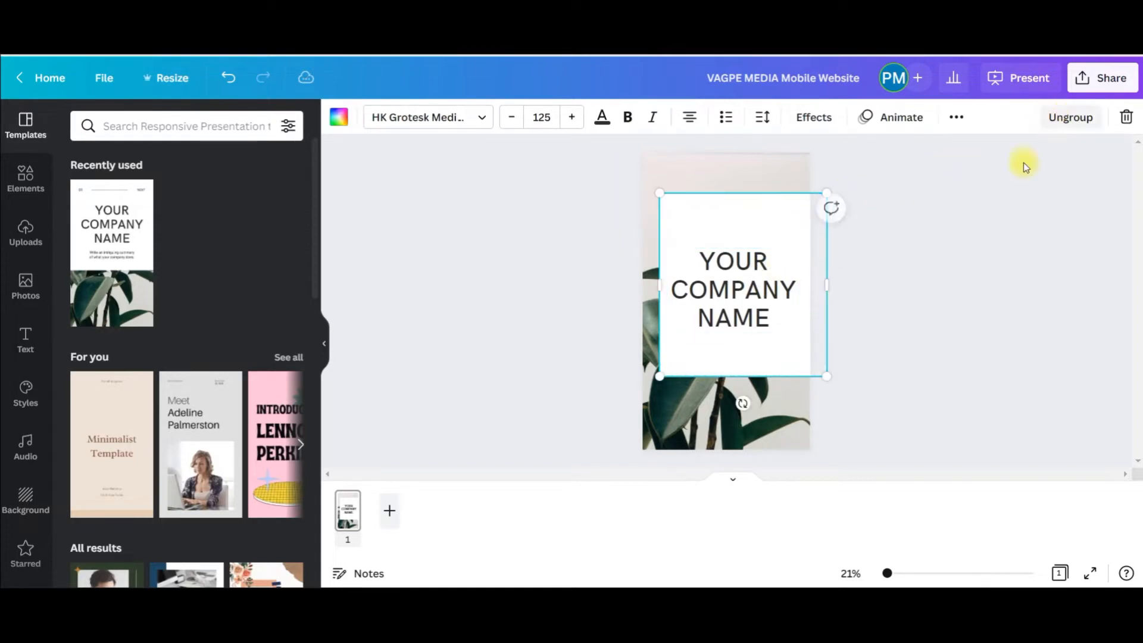
left_click_drag(768, 288, 757, 263)
left_click(916, 306)
Step: Ungroup the block, centre the company name at the bottom of the white panel and replace its text with "VAGPE MEDIA"
left_click(760, 289)
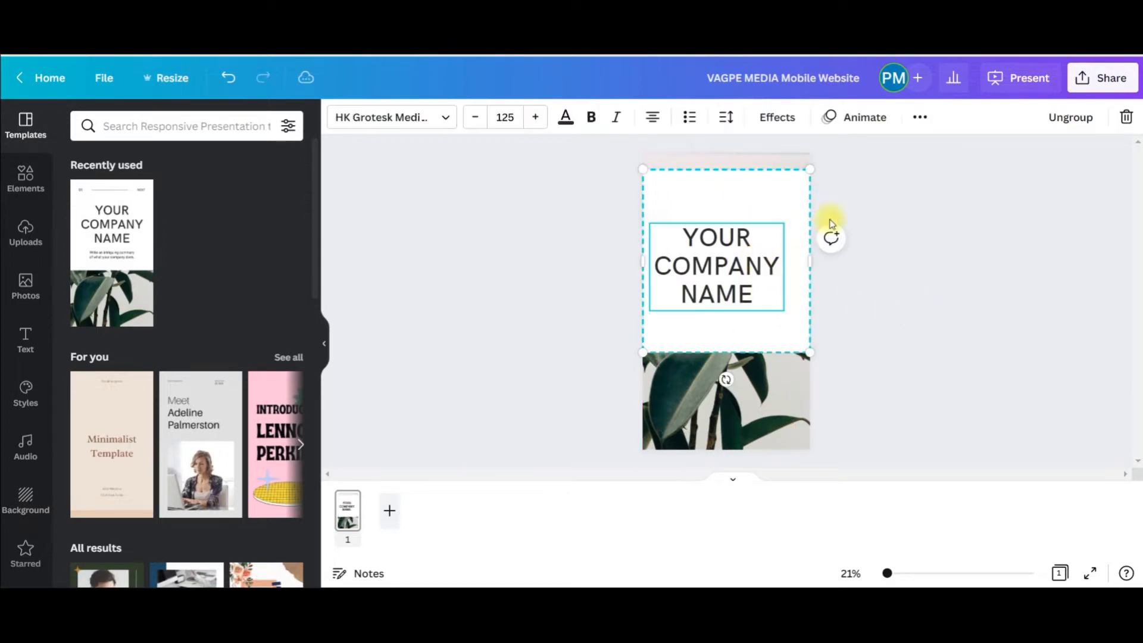
left_click(1071, 118)
left_click(1034, 276)
left_click_drag(763, 266, 748, 309)
double_click(745, 306)
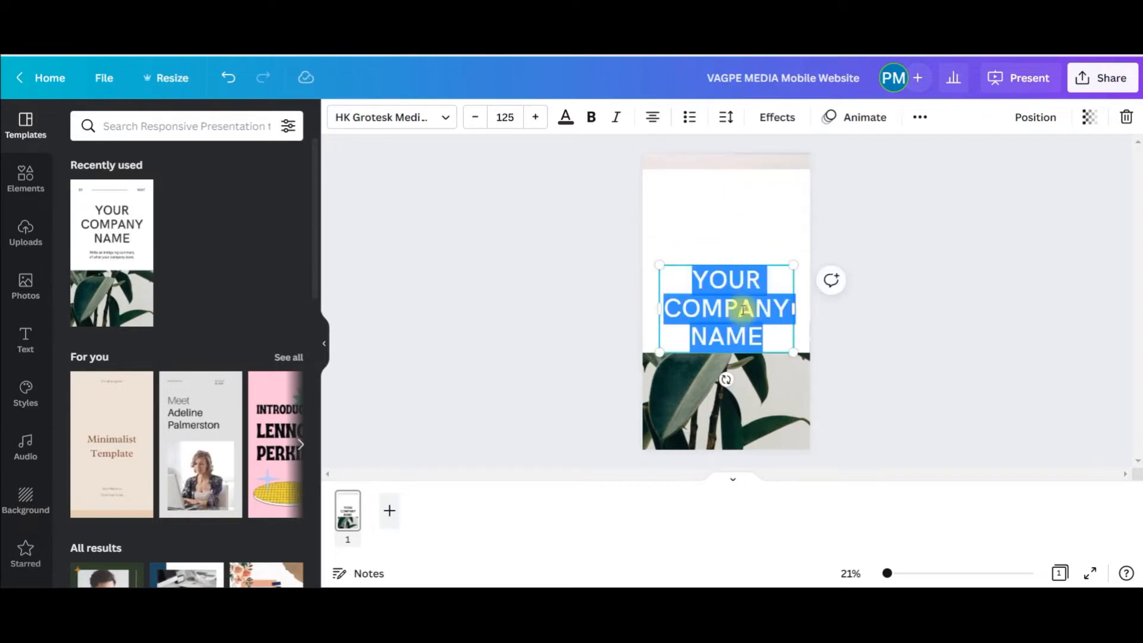
type("VAGPE MEDIA")
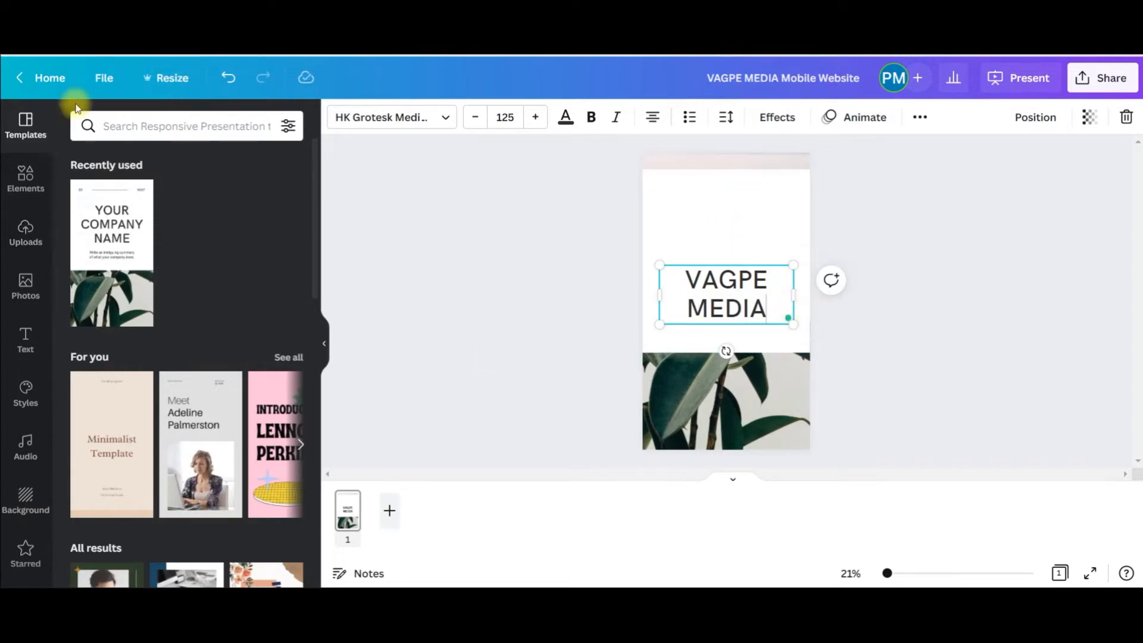
Step: Search the elements for "YOUTUBE" and place the red square YouTube logo above the VAGPE MEDIA title
left_click(24, 178)
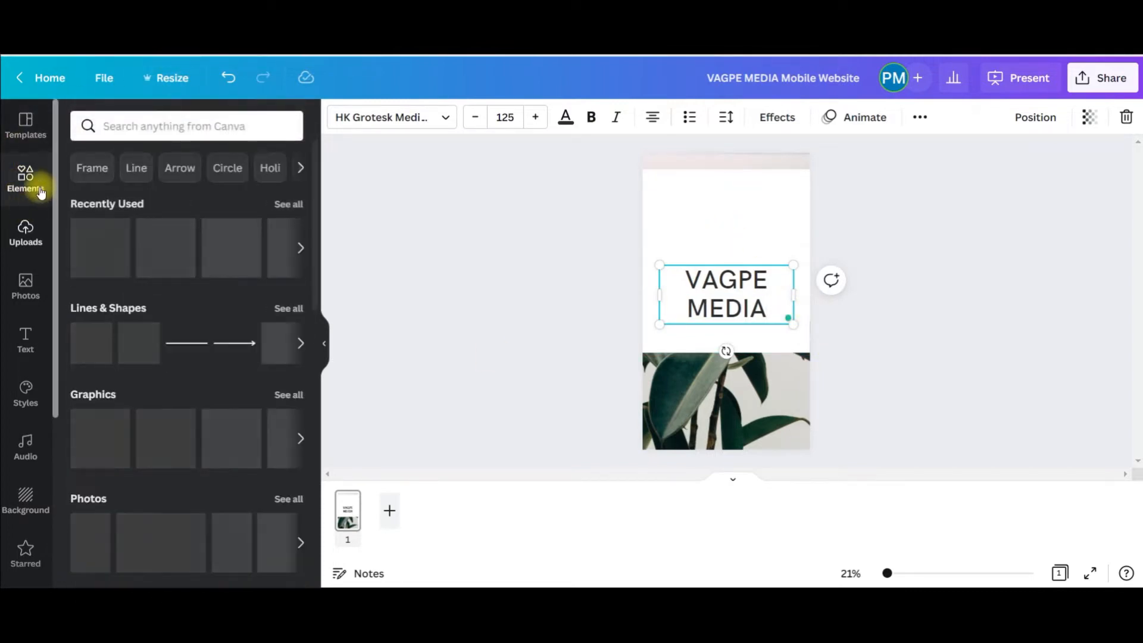
left_click(152, 126)
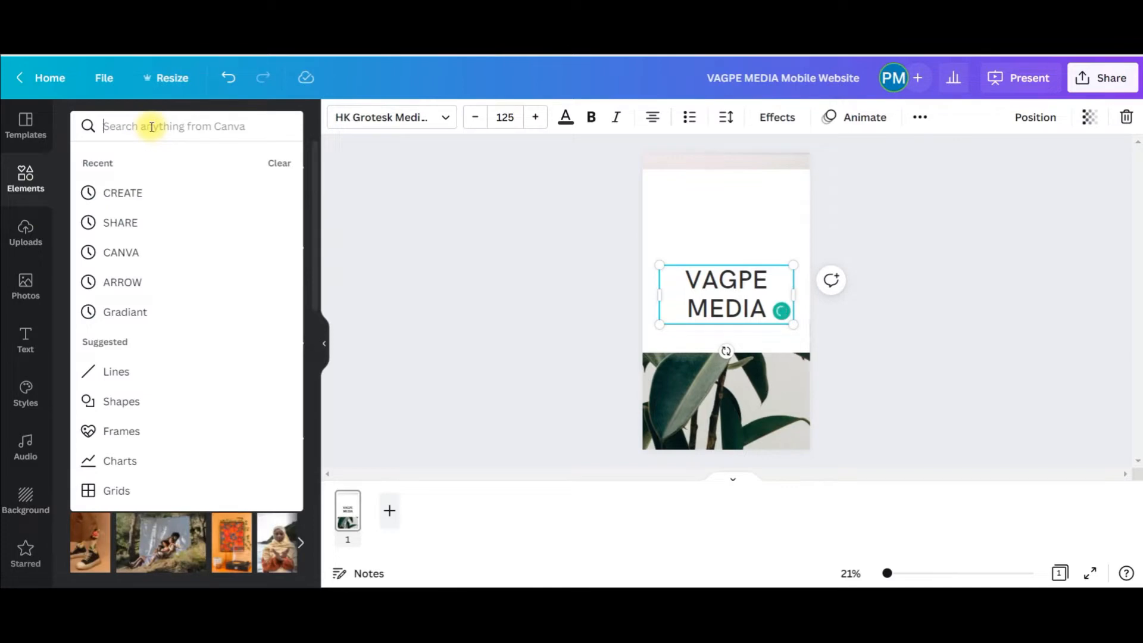
type("YOUTUBE")
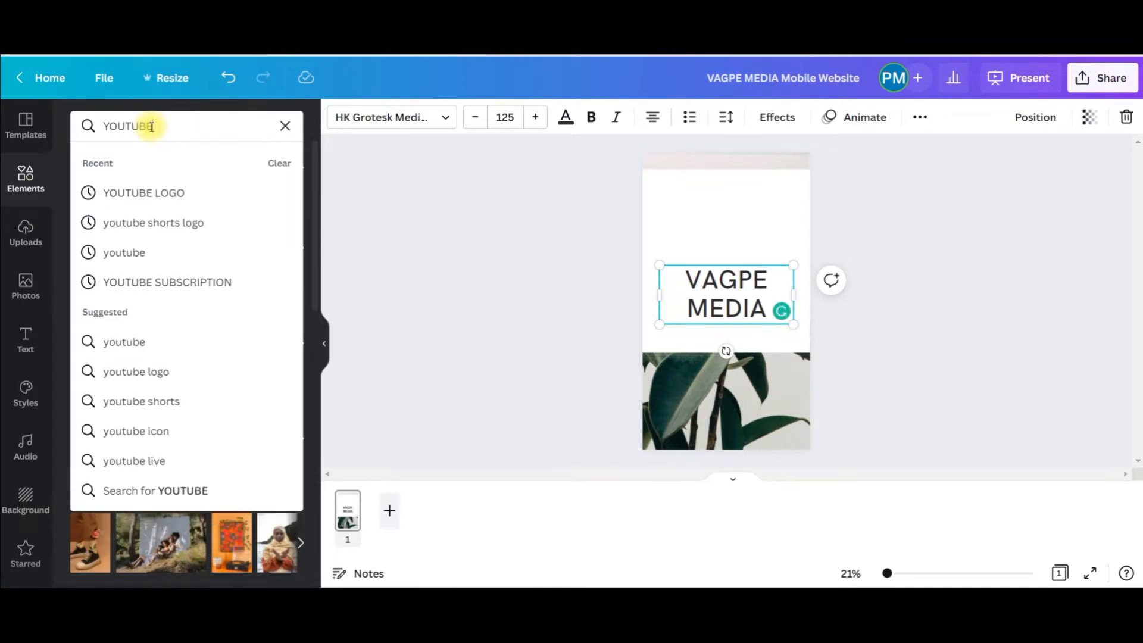
key("Return")
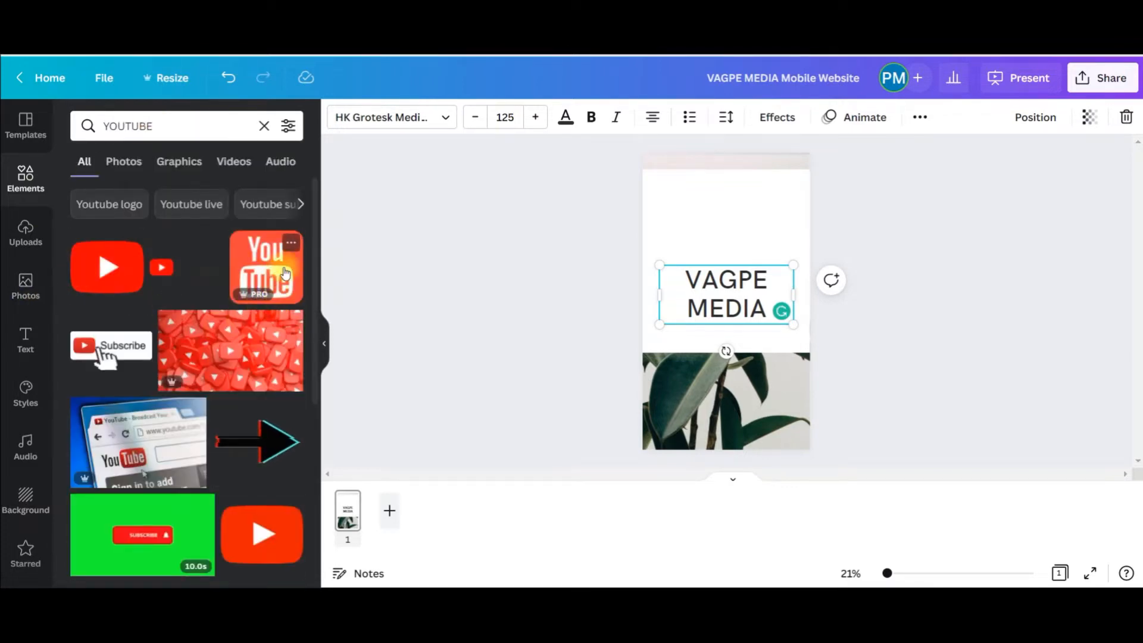
left_click(286, 274)
left_click_drag(726, 301, 727, 214)
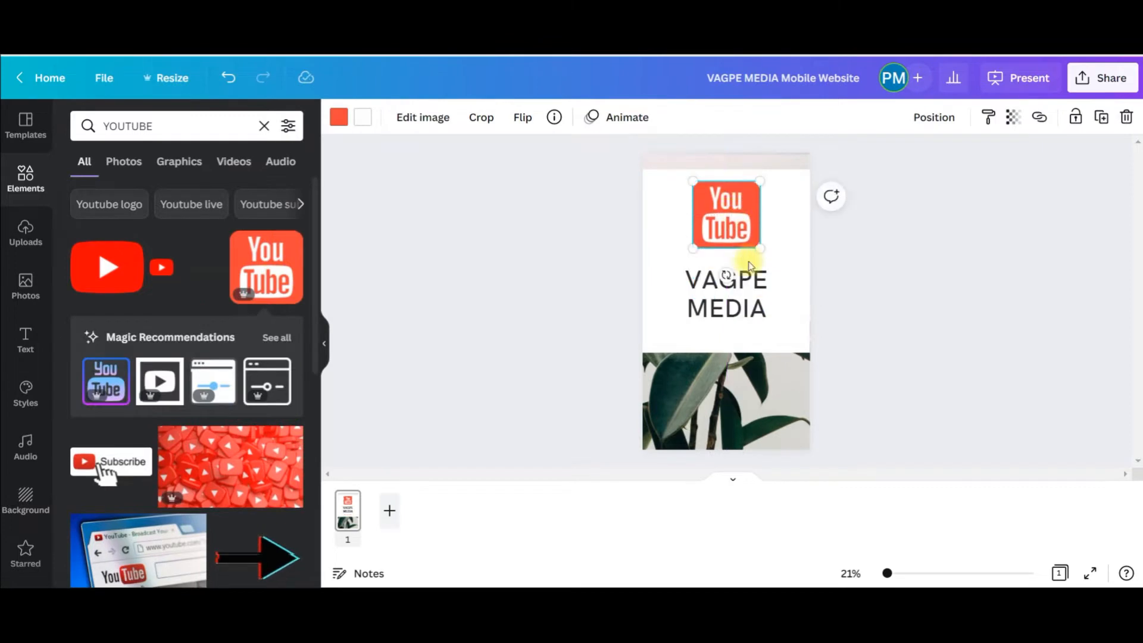
Step: Enlarge the YouTube logo and centre it horizontally just above the title
left_click_drag(762, 253, 793, 283)
left_click_drag(736, 233, 717, 225)
left_click_drag(771, 169, 748, 213)
left_click(1008, 378)
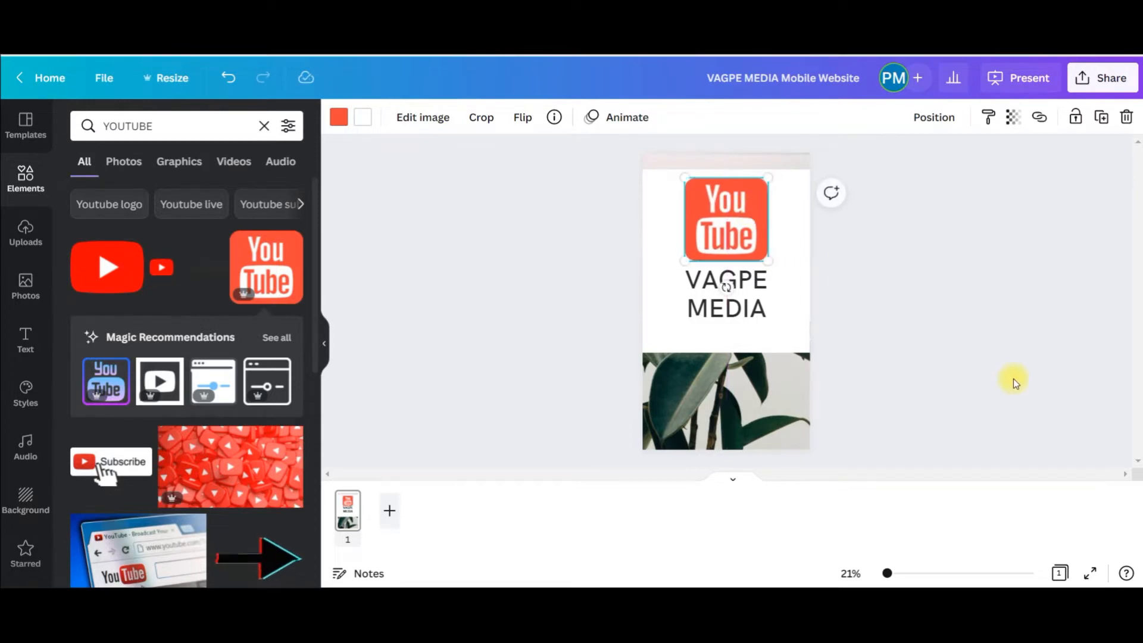
Step: Move the white panel up slightly and delete the plant photo from the page background
left_click(788, 411)
left_click_drag(775, 344, 774, 331)
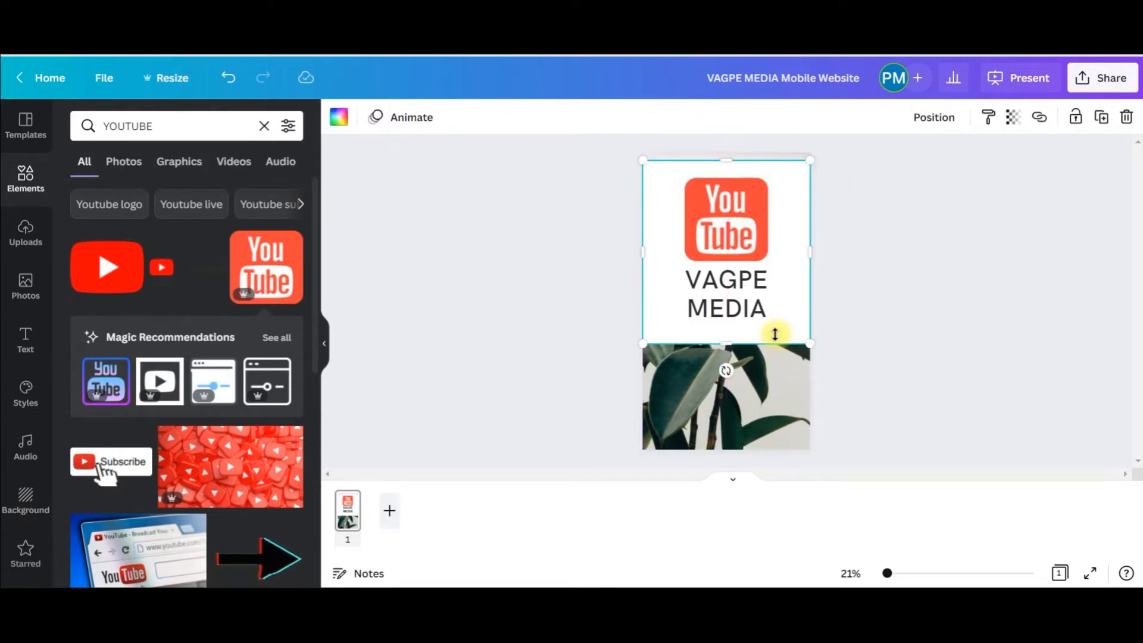
left_click(986, 374)
left_click(793, 424)
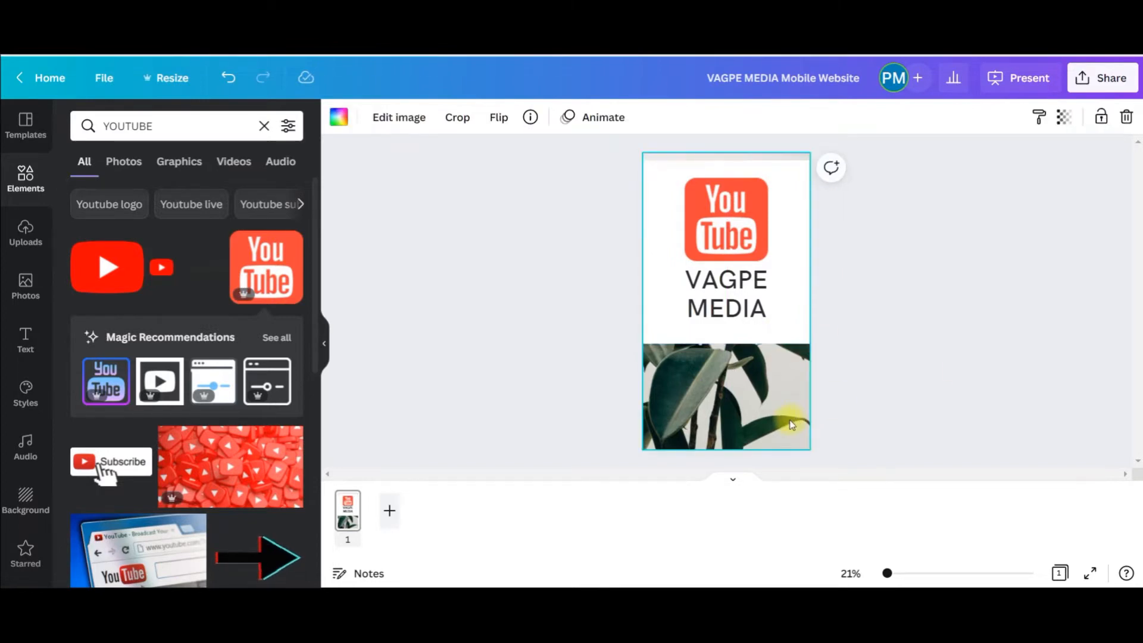
key("Delete")
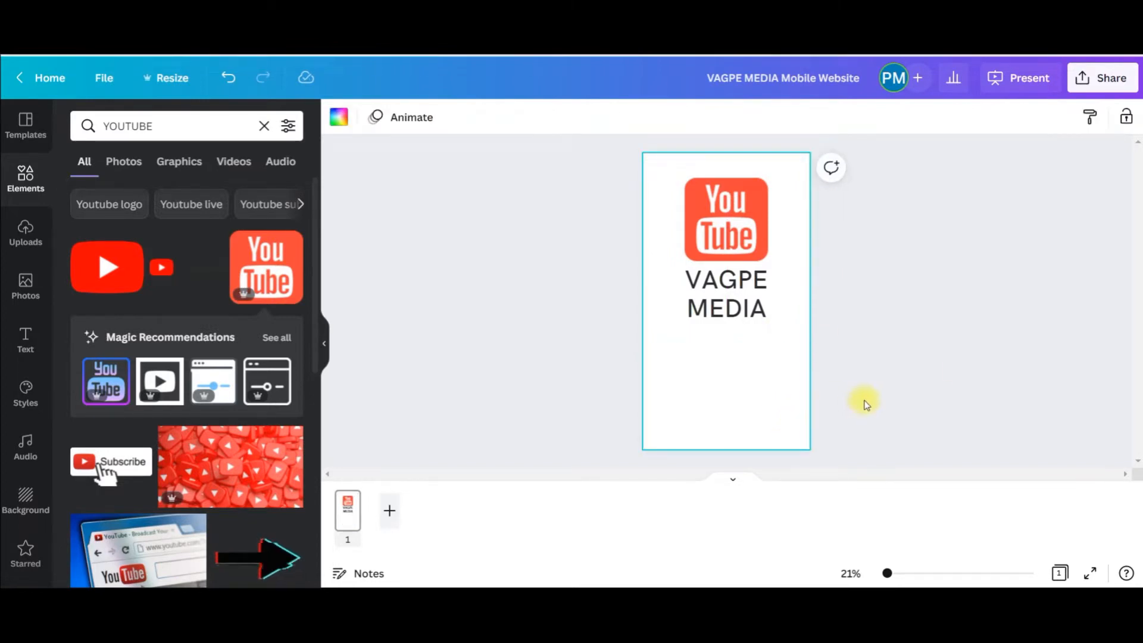
Step: Set the VAGPE MEDIA title in Anton at size 141, and position it with the logo slightly lower, centred on the page
left_click(755, 312)
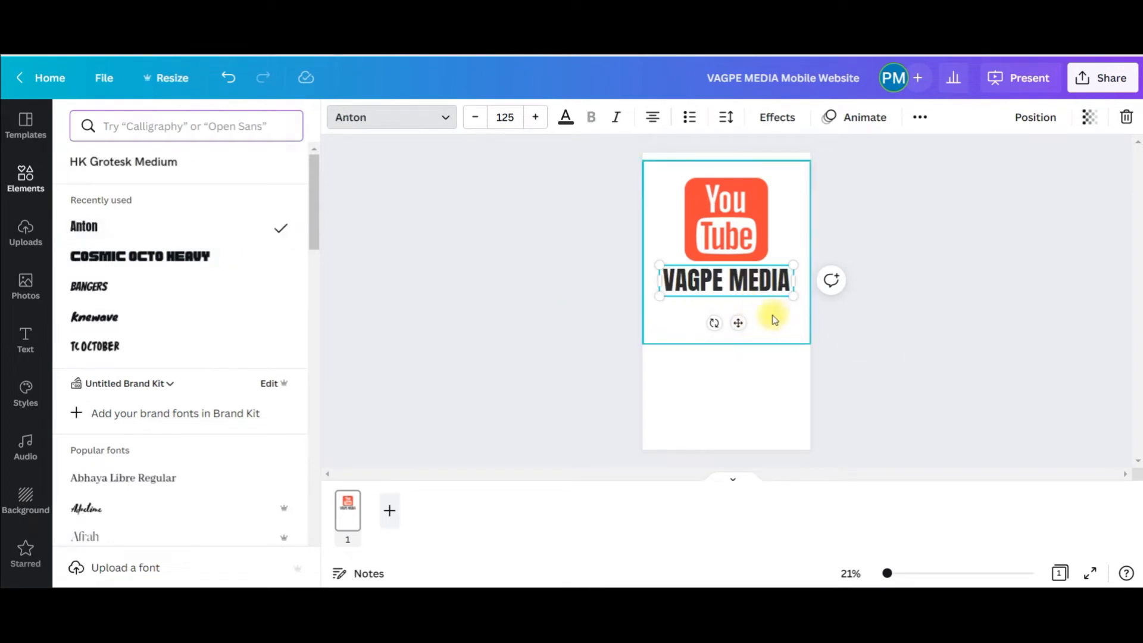
left_click_drag(806, 301, 823, 305)
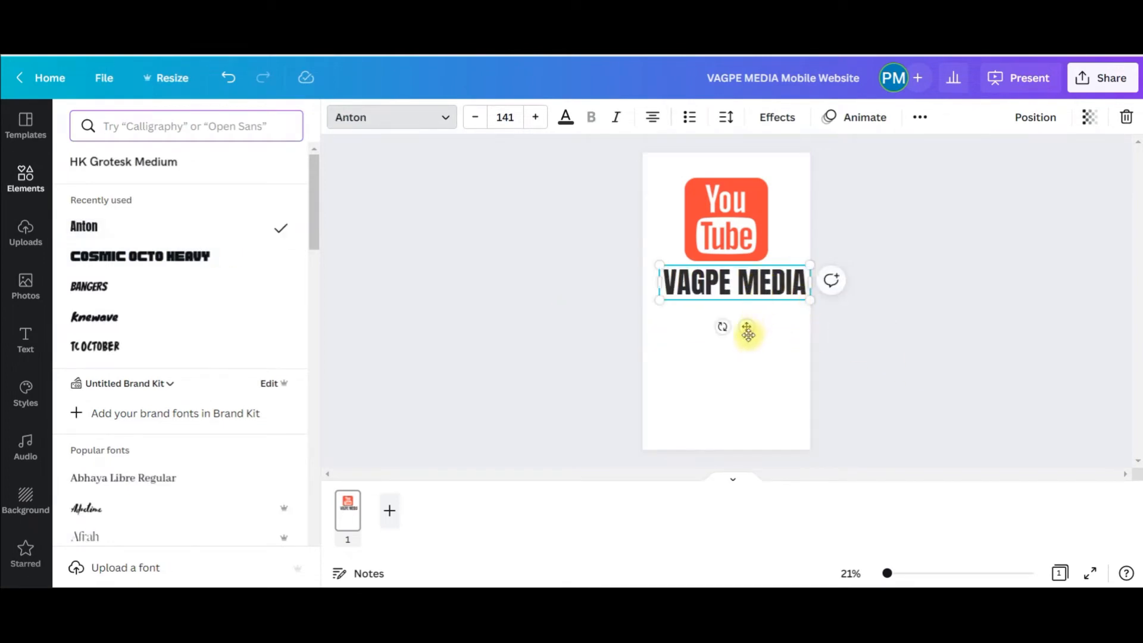
left_click_drag(744, 338, 744, 345)
left_click_drag(731, 239, 731, 250)
left_click(1011, 348)
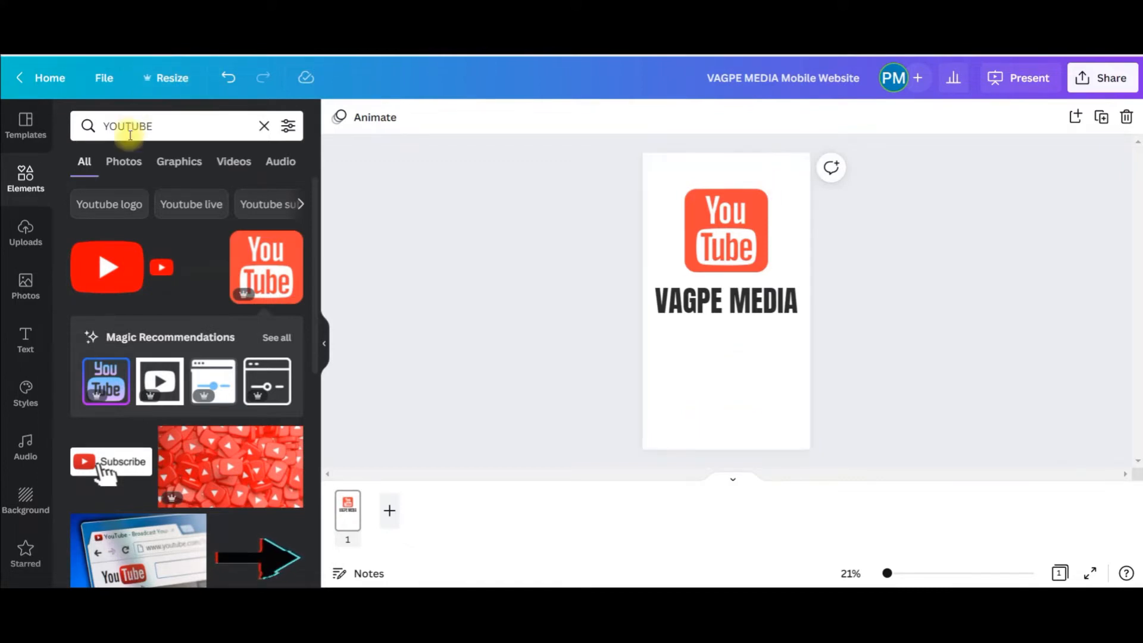
Step: Search the elements for "BUTTONS" and add the plain red rounded button to the page
left_click(198, 126)
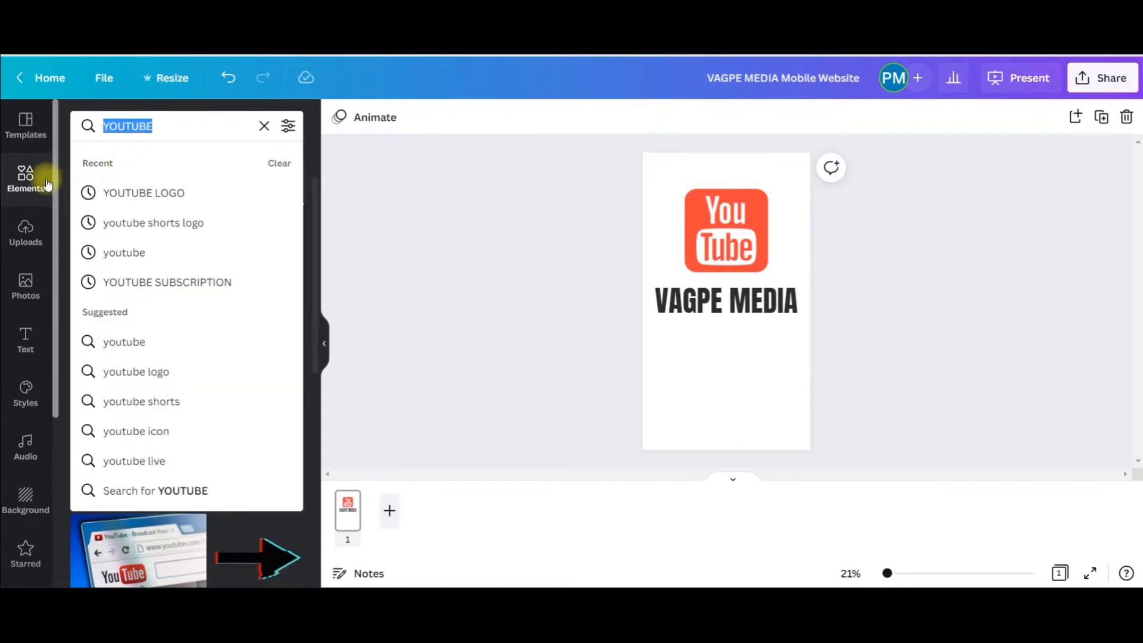
left_click(13, 187)
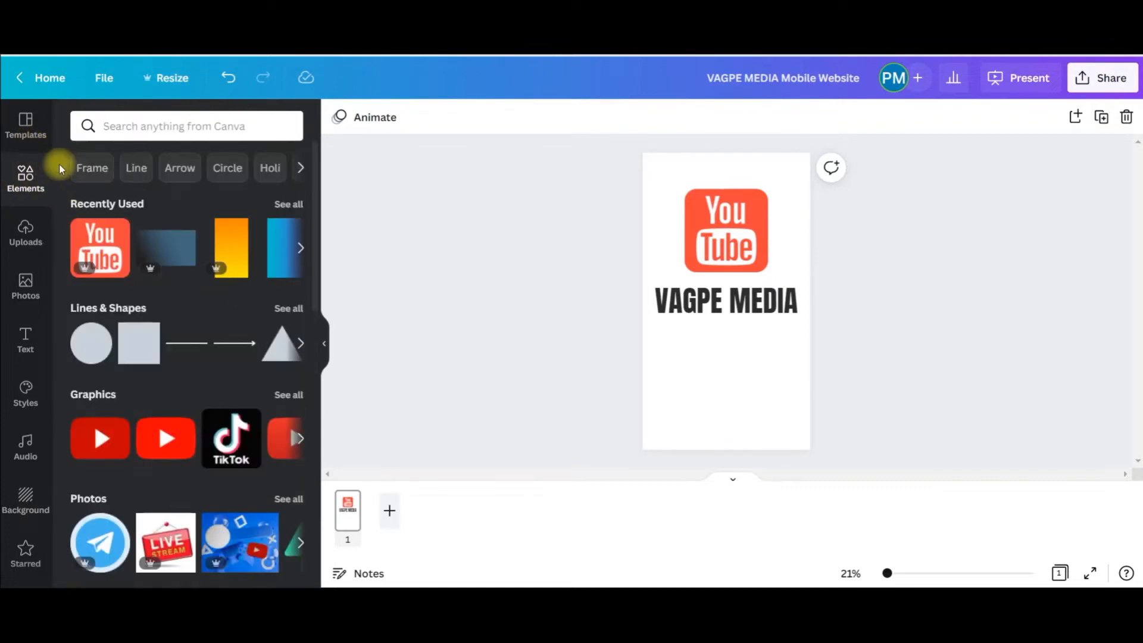
left_click(239, 129)
type("BUTTONS")
key("Return")
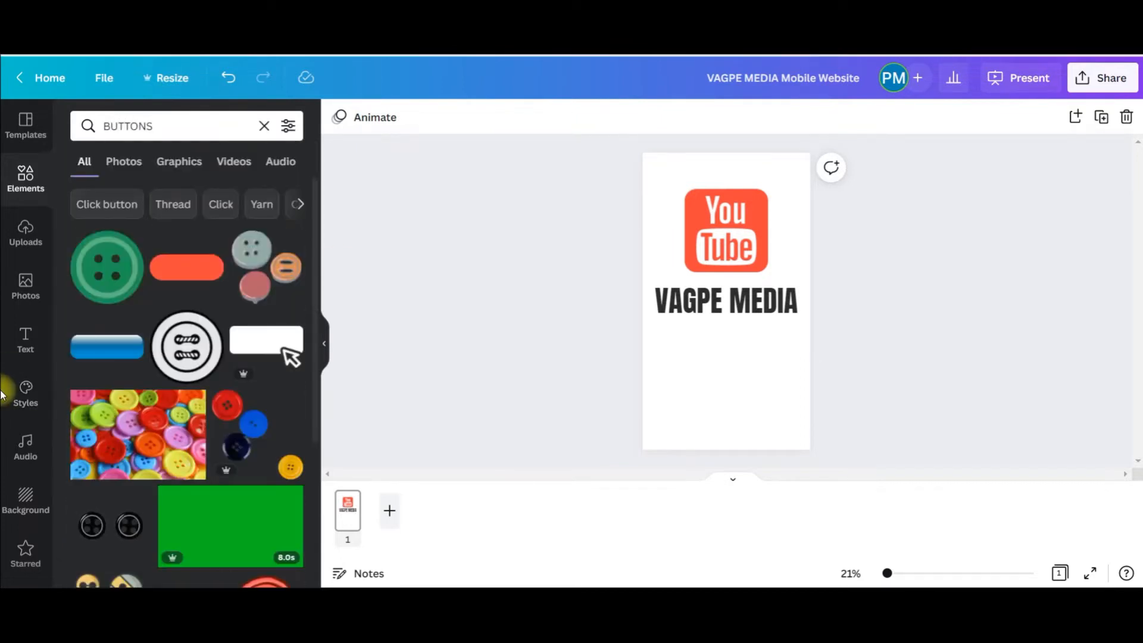
scroll(231, 504, "down", 4)
scroll(232, 504, "up", 4)
scroll(263, 312, "down", 1)
scroll(237, 310, "up", 1)
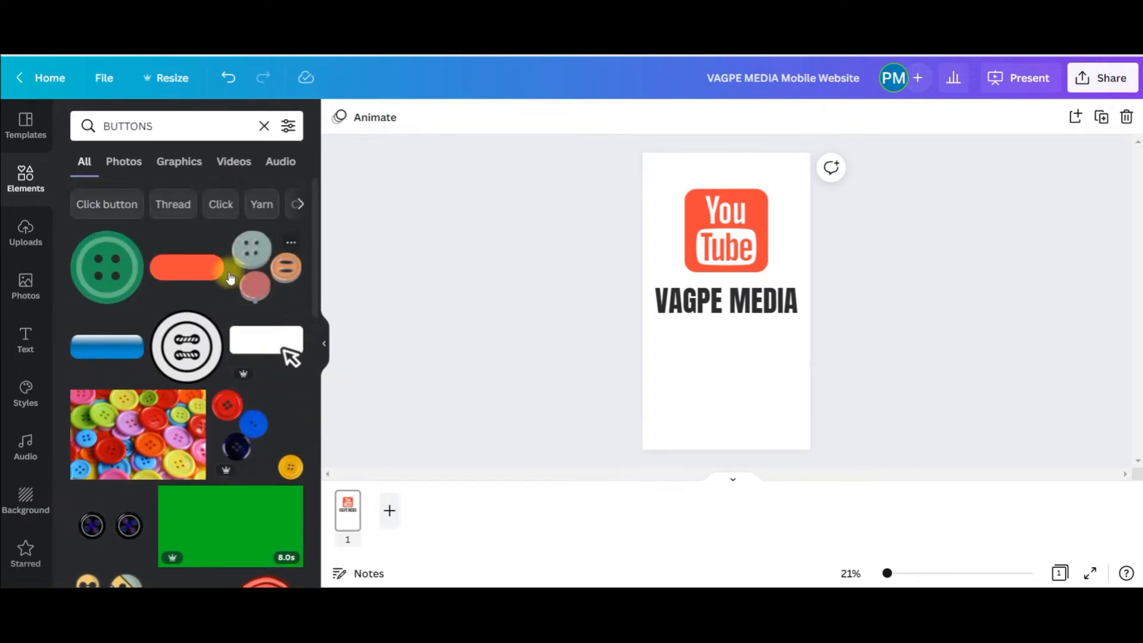
left_click(186, 267)
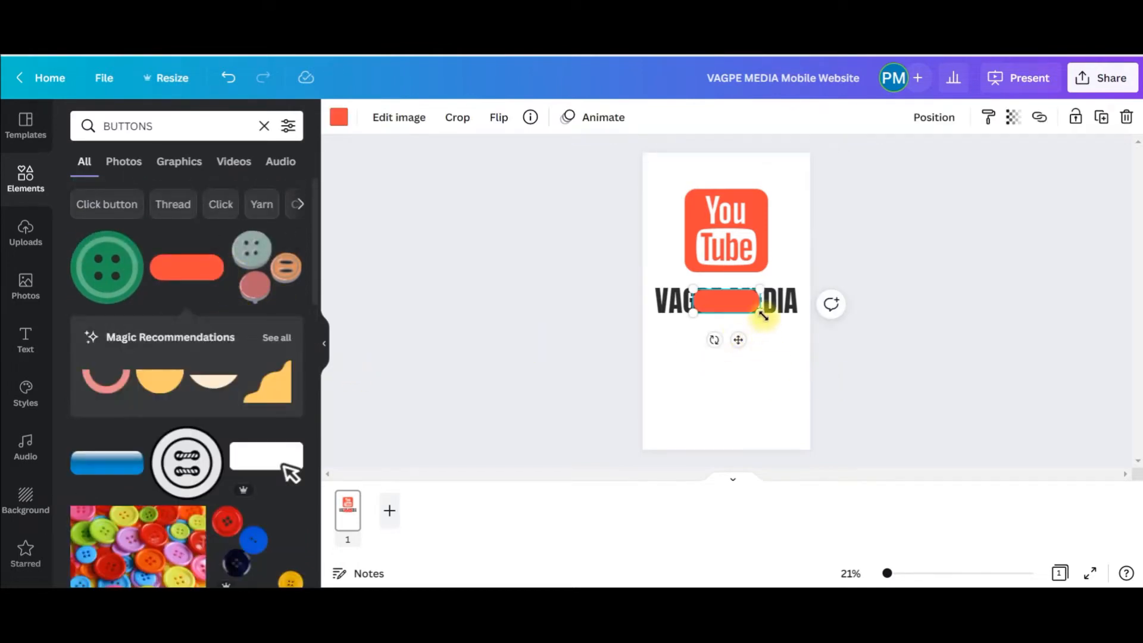
Step: Enlarge the red button and centre it below the VAGPE MEDIA title, and move the title down slightly
left_click_drag(763, 316, 812, 355)
left_click_drag(771, 316, 743, 379)
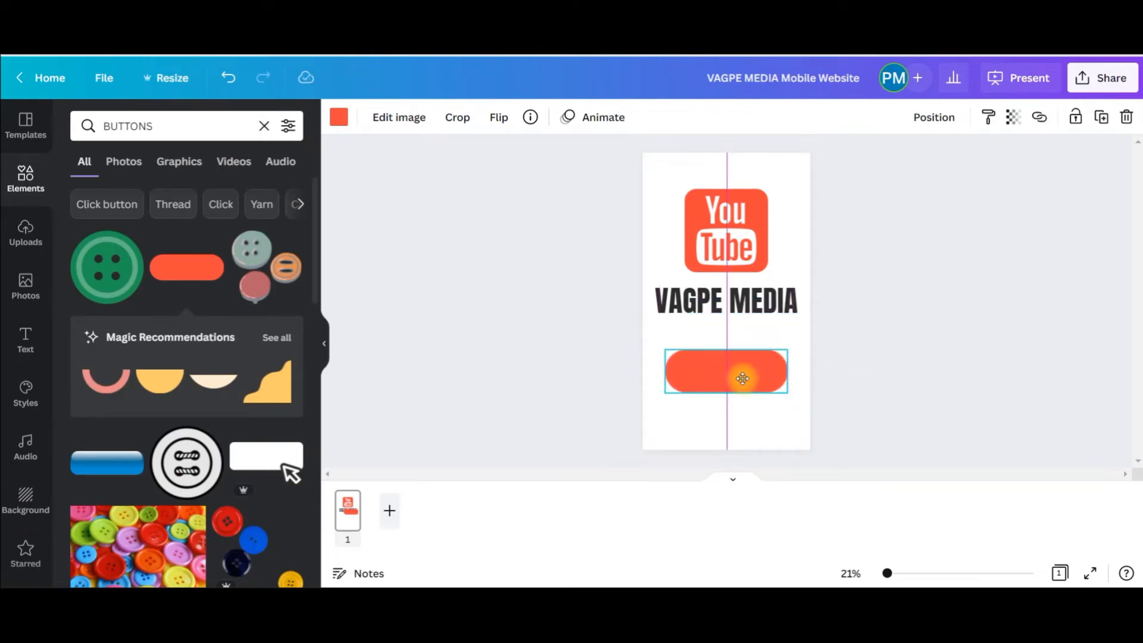
left_click(751, 316)
left_click_drag(751, 316, 753, 319)
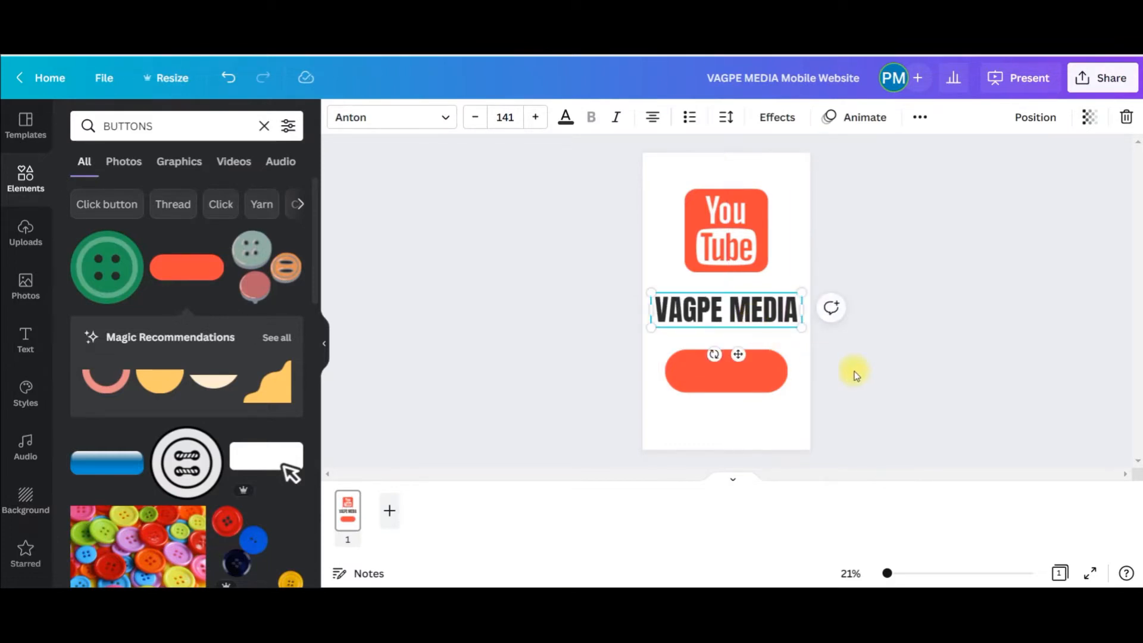
left_click(768, 376)
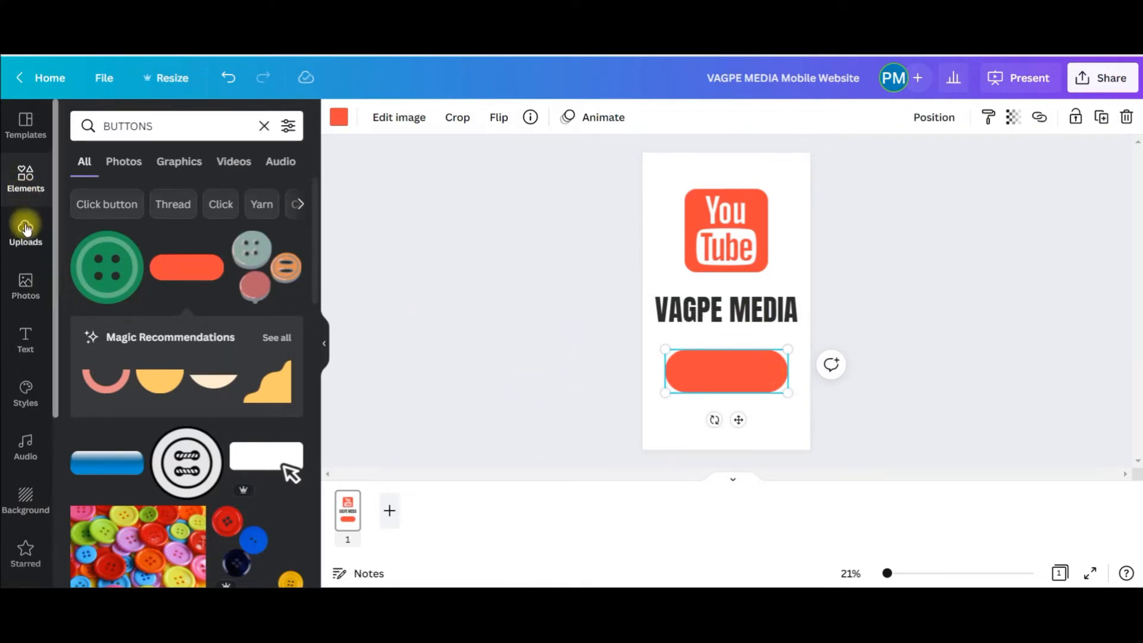
Step: Add a heading reading "SUBSCRIBE" and place it centred on the red button
left_click(26, 339)
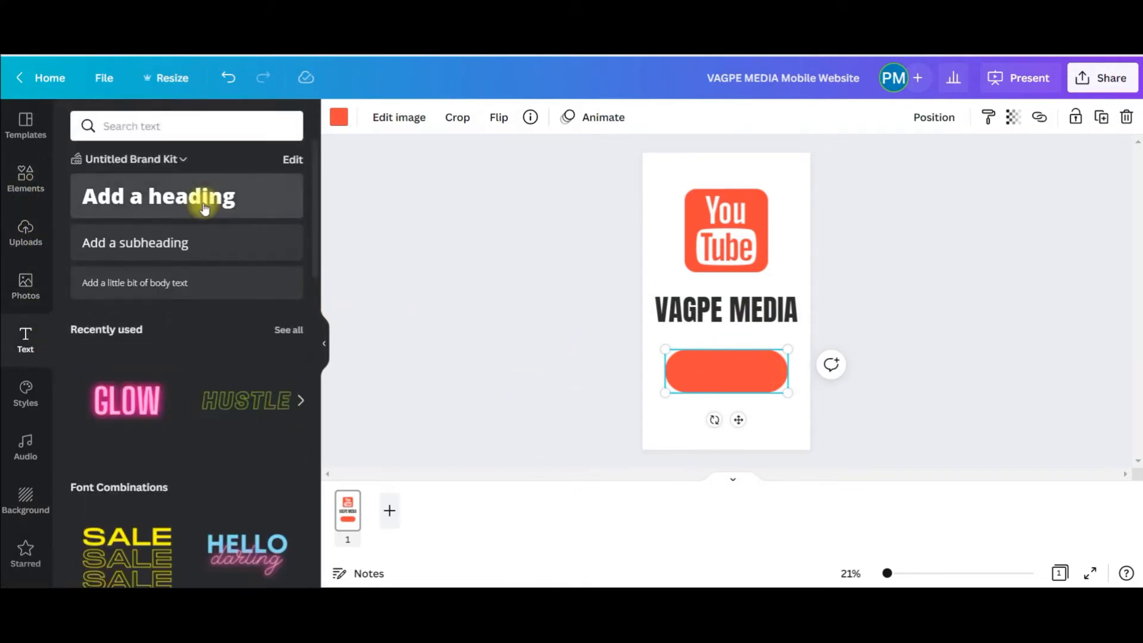
left_click(204, 196)
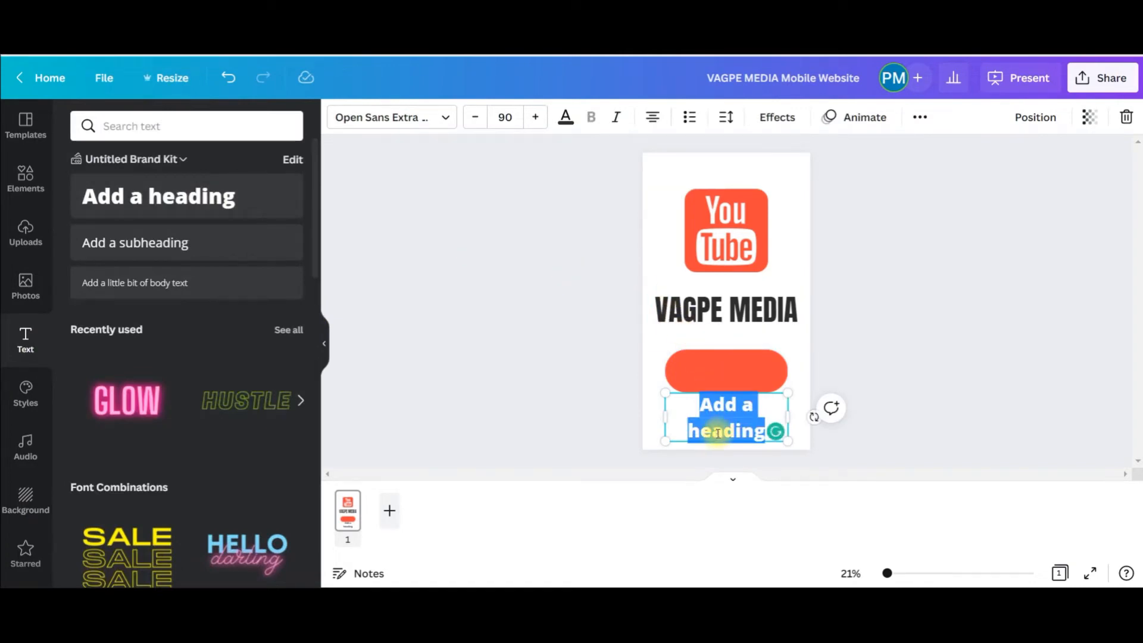
type("SU")
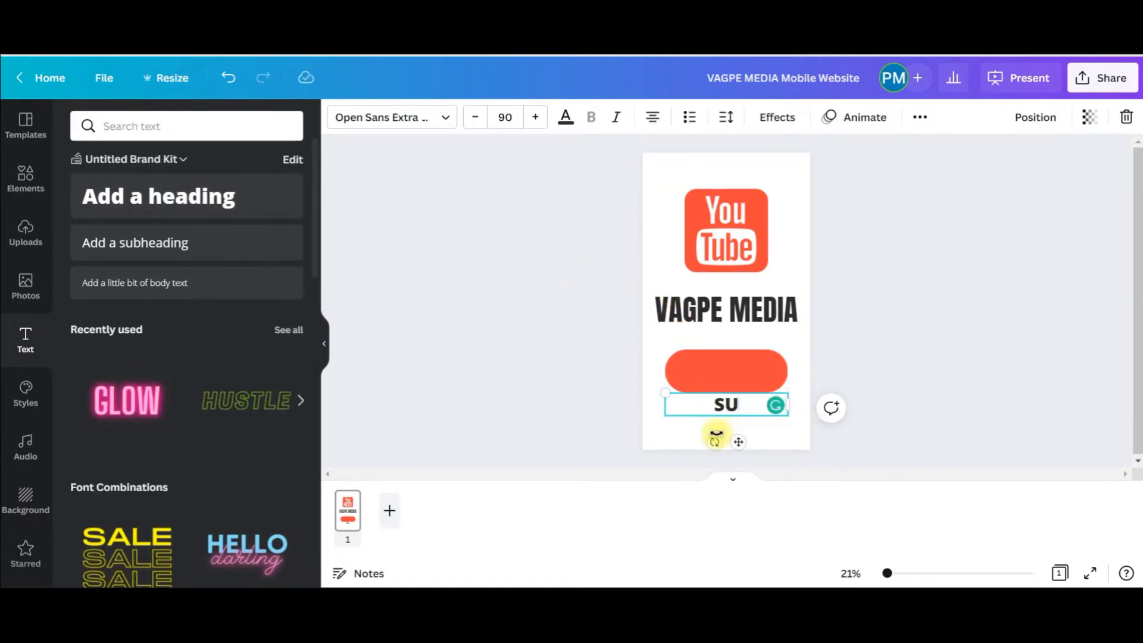
type("BSCRIBE")
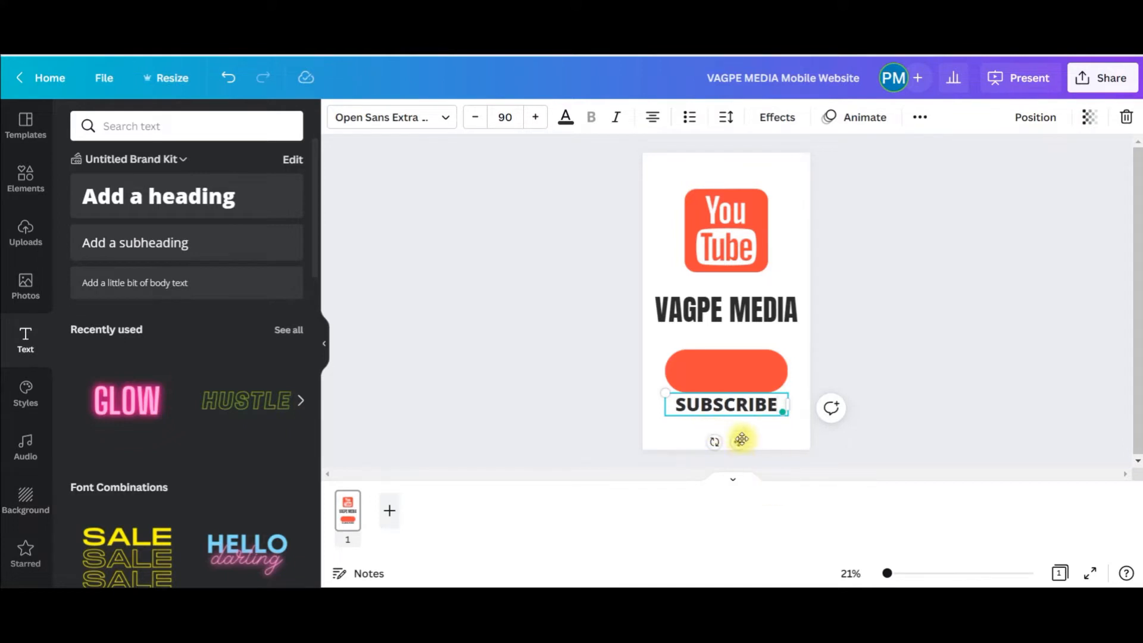
left_click_drag(742, 439, 743, 415)
Step: Change the SUBSCRIBE text colour to white
left_click(566, 118)
left_click(246, 194)
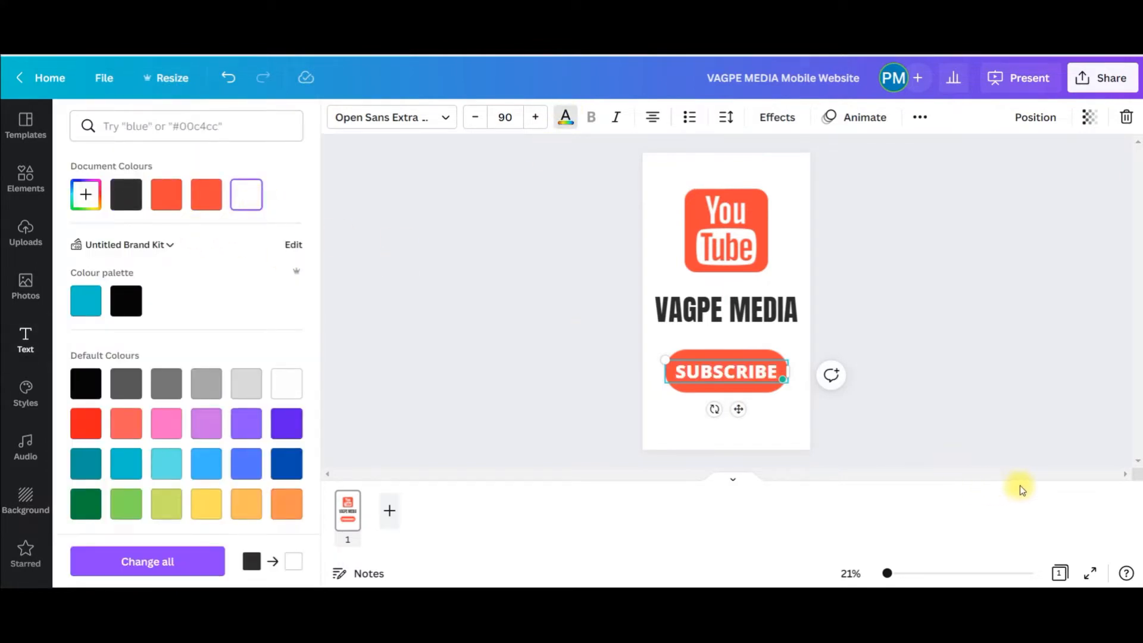
left_click(989, 429)
left_click(935, 426)
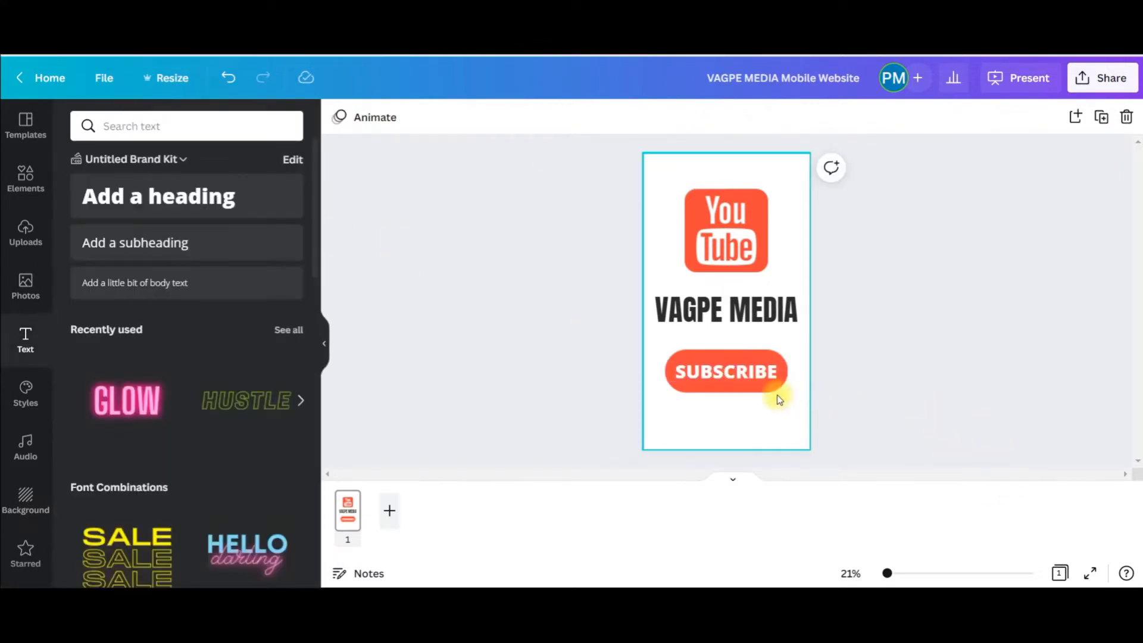
Step: Select the red button together with its SUBSCRIBE text and group them
left_click_drag(800, 392, 779, 376)
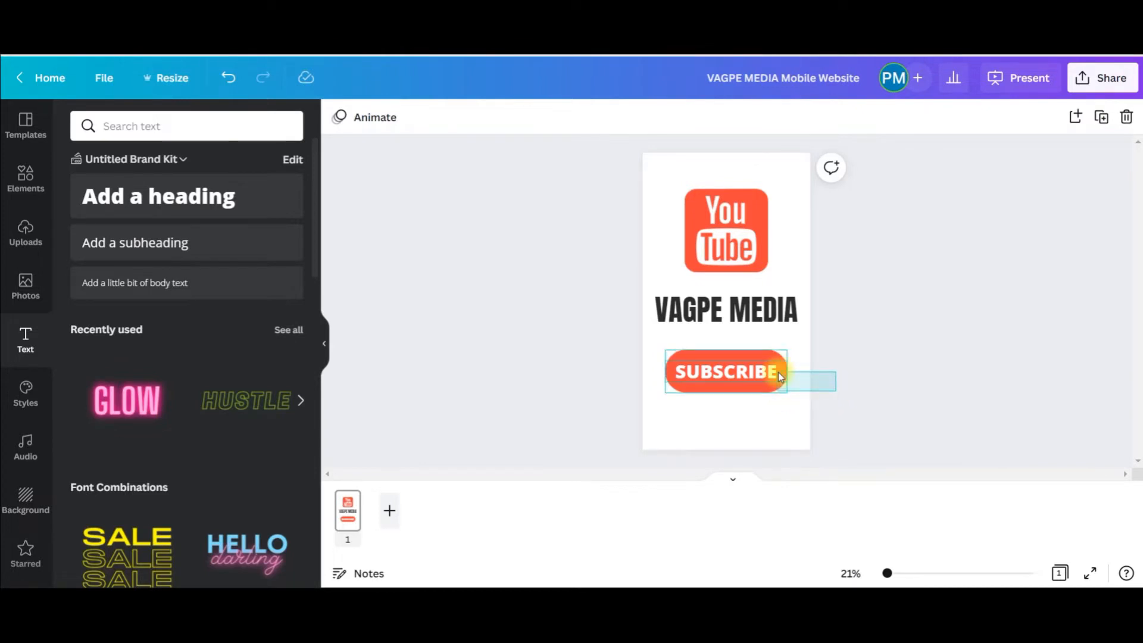
left_click_drag(780, 376, 780, 376)
left_click(1020, 132)
left_click(748, 447)
left_click(765, 381)
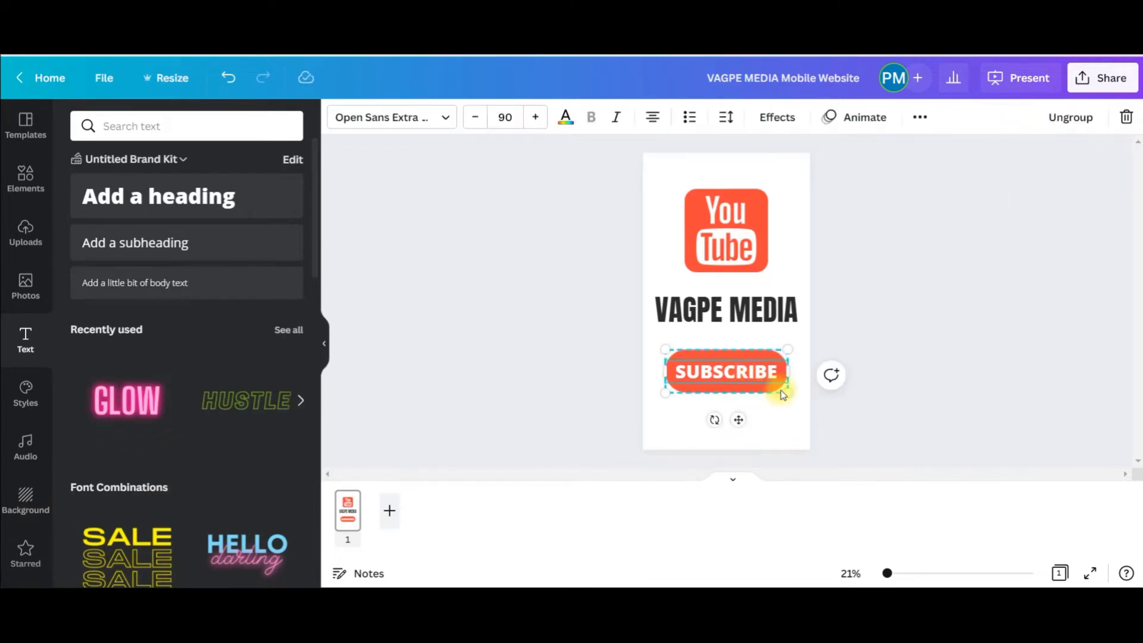
Step: Enlarge the grouped SUBSCRIBE button to nearly the page width, bringing its text to size 112, and centre it below the title
left_click_drag(786, 390, 773, 369)
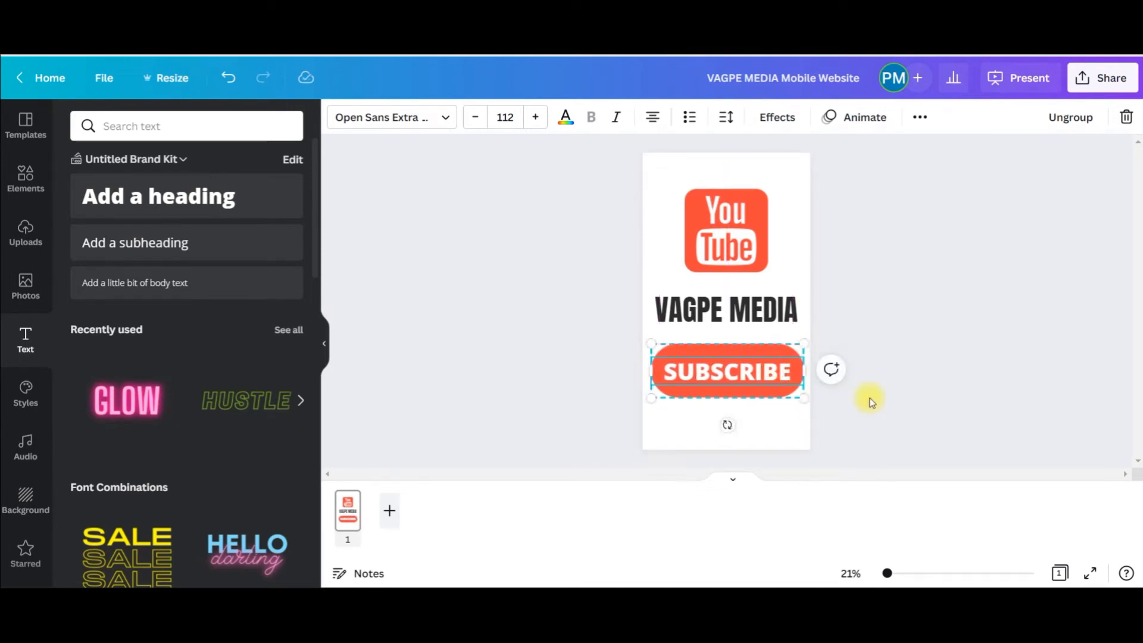
left_click(867, 398)
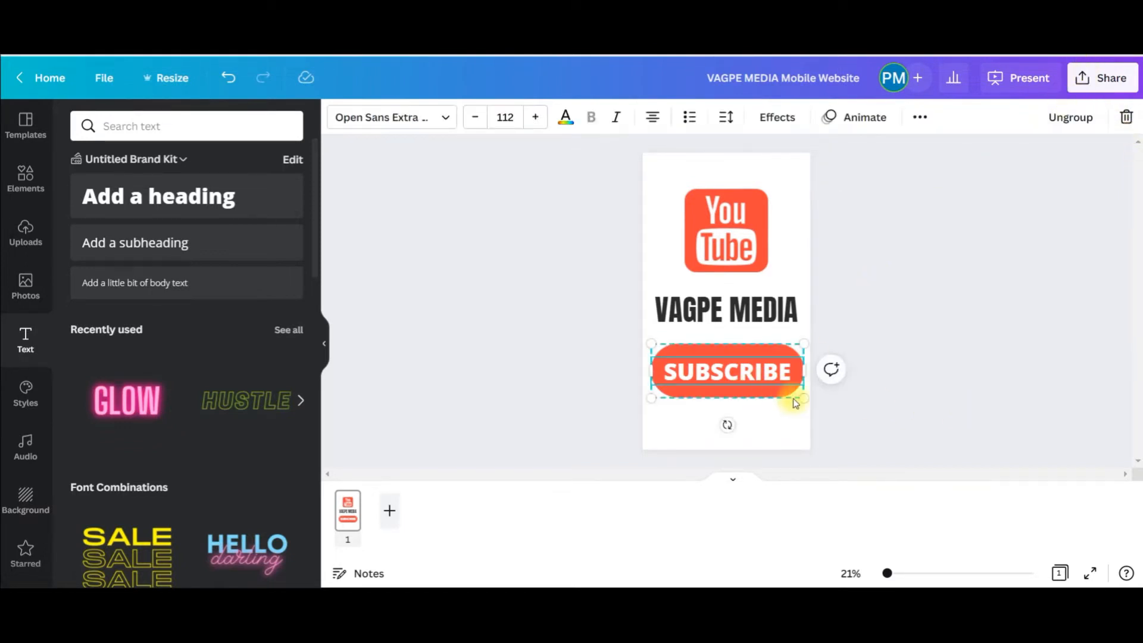
left_click(841, 395)
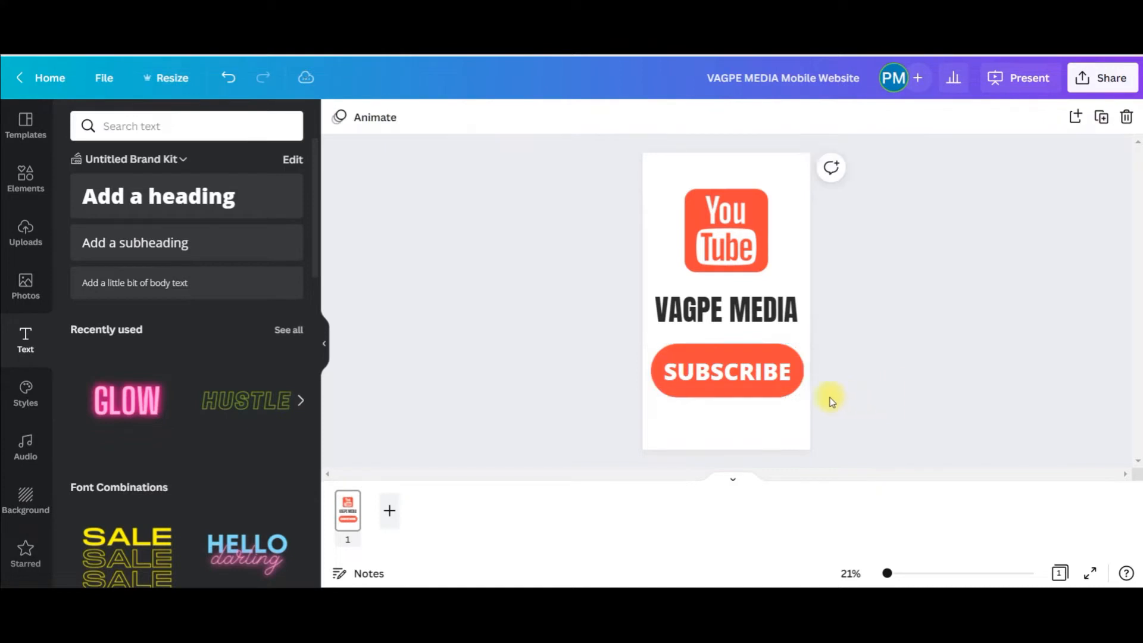
Step: Switch to YouTube, open the channel's basic info customization in YouTube Studio, and copy the channel's custom URL
left_click(737, 378)
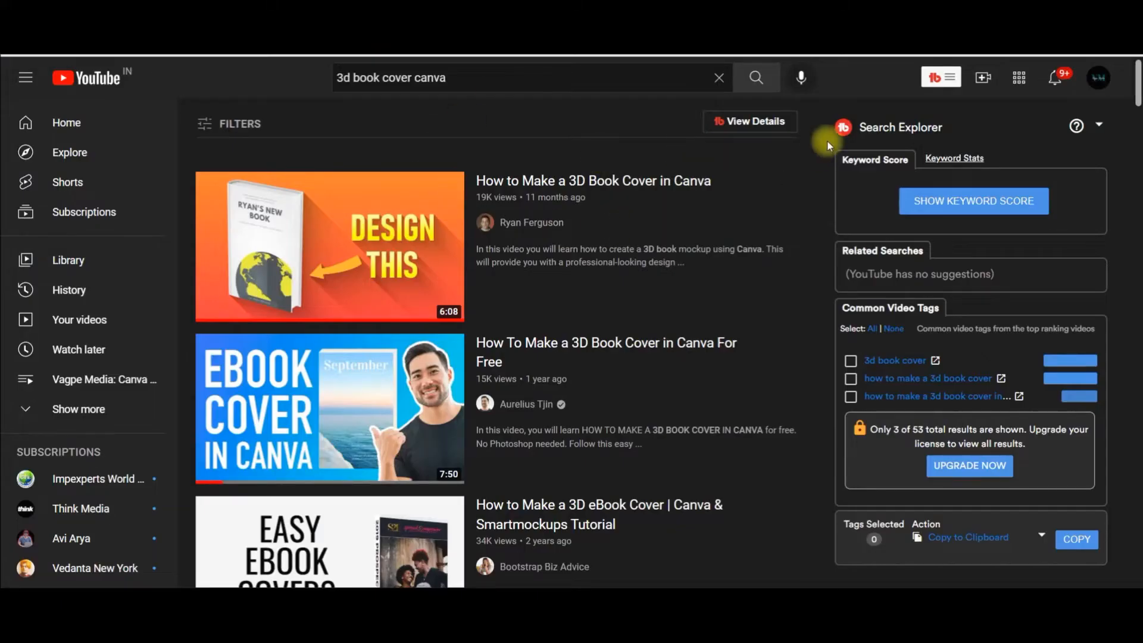
left_click(1098, 83)
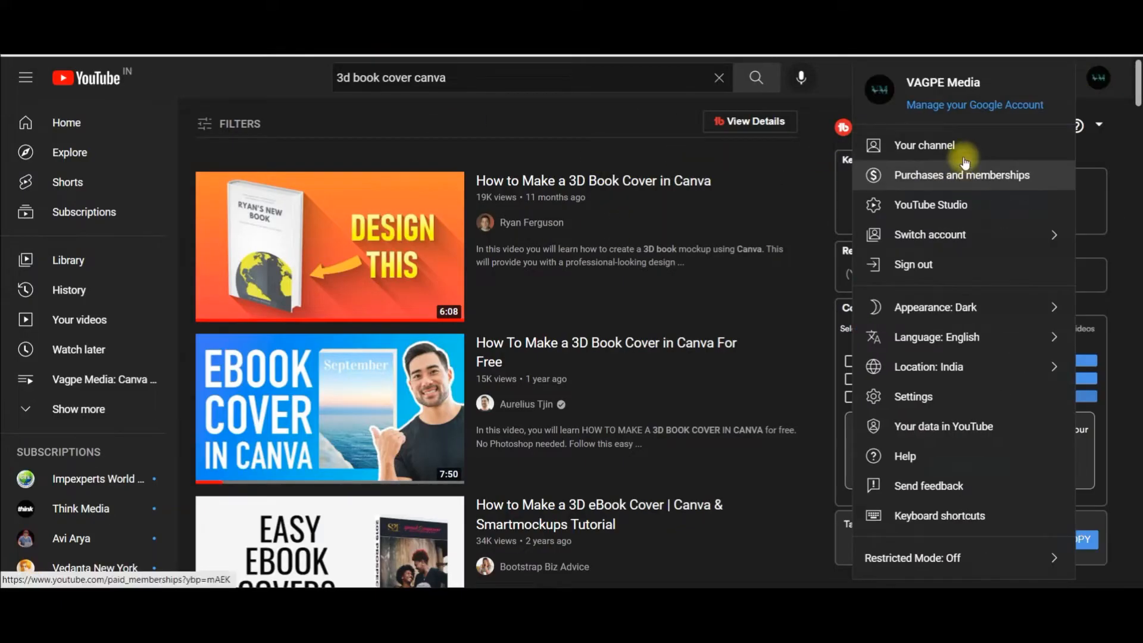
left_click(937, 213)
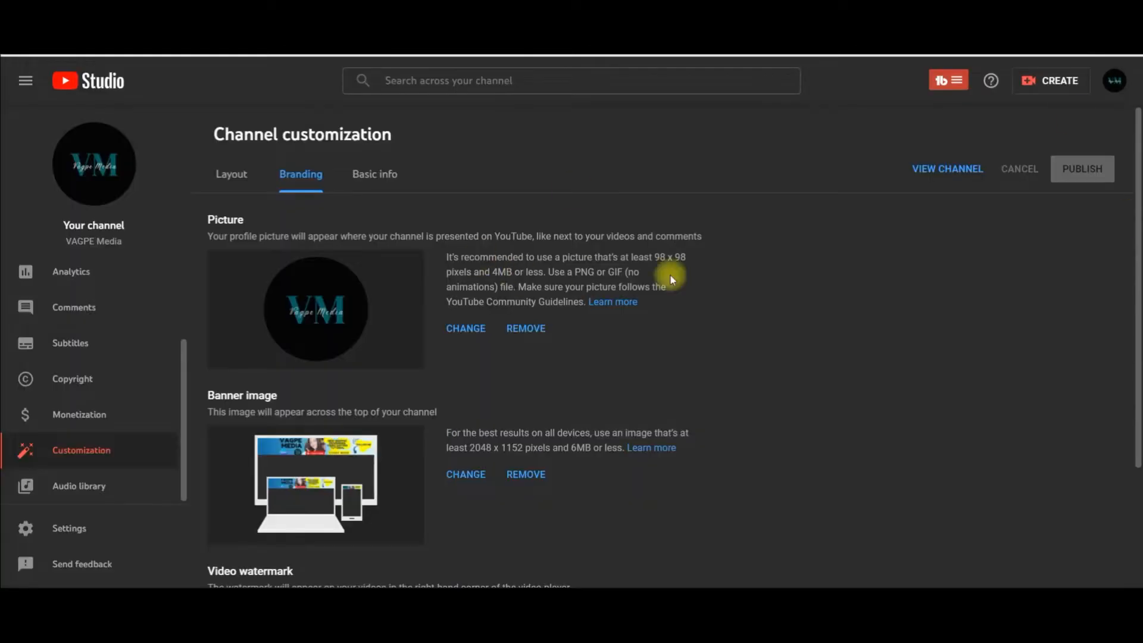
left_click(83, 453)
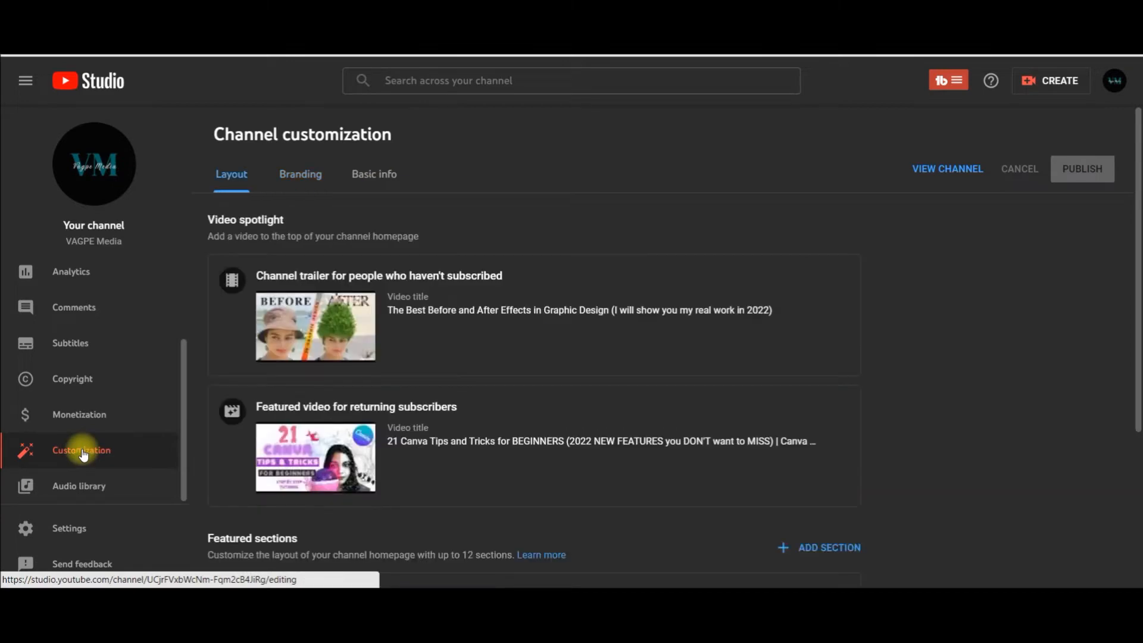
left_click(387, 179)
scroll(444, 256, "down", 10)
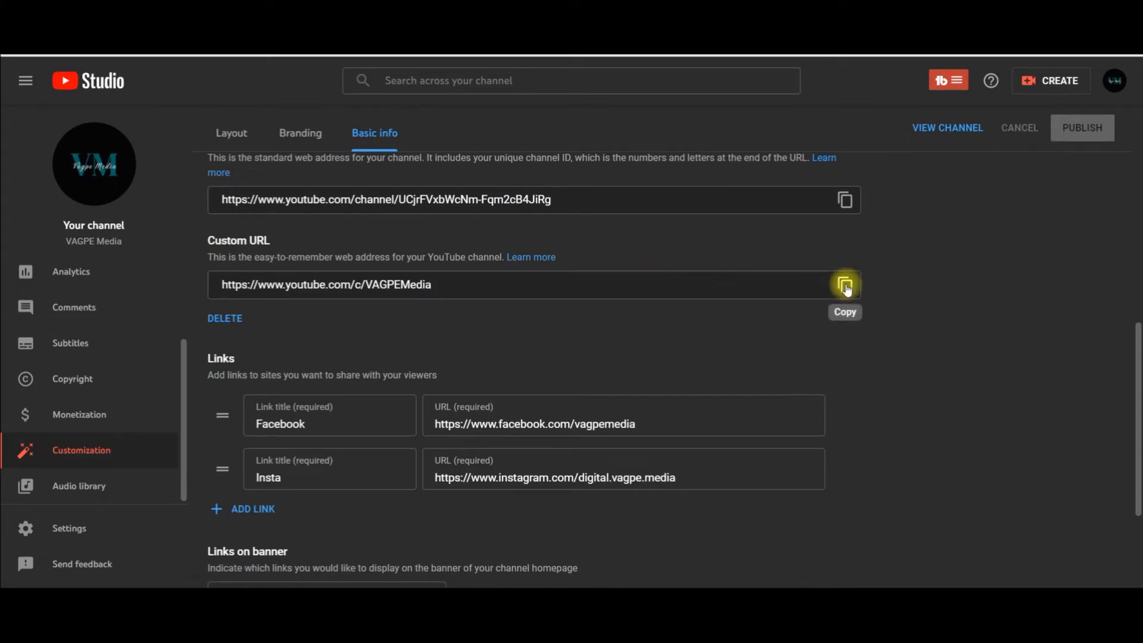
left_click(846, 286)
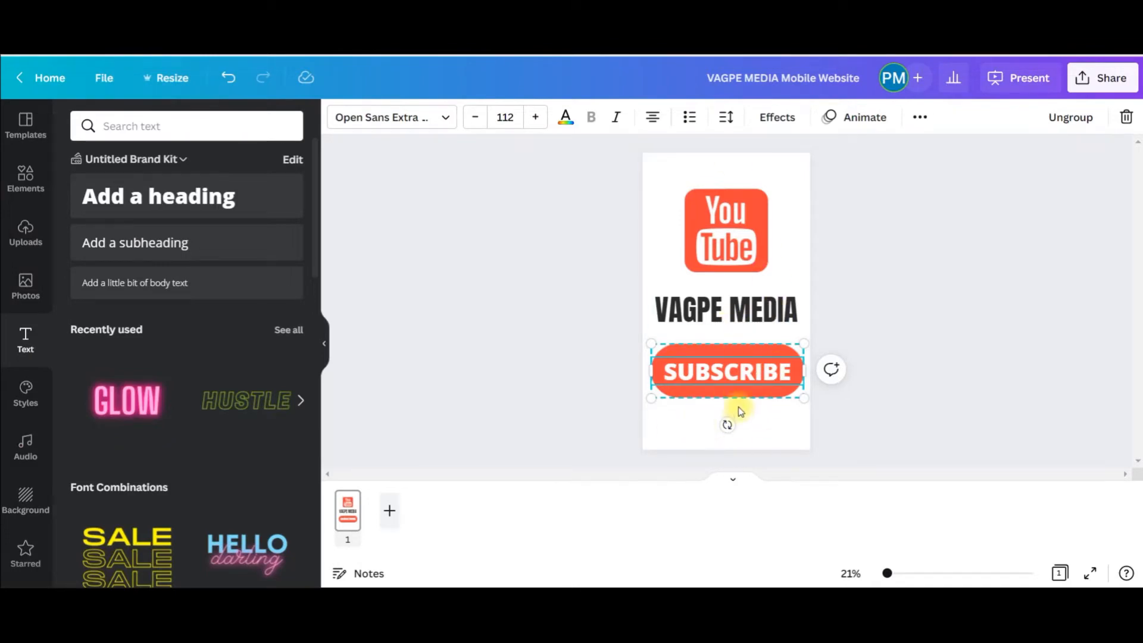
left_click(920, 117)
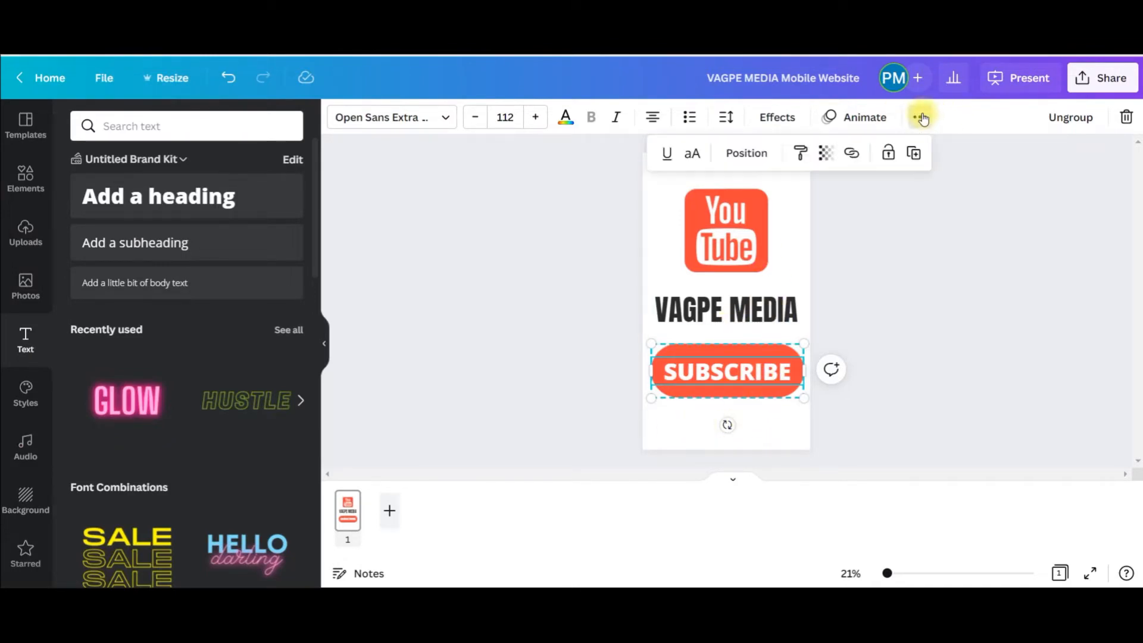
left_click(852, 154)
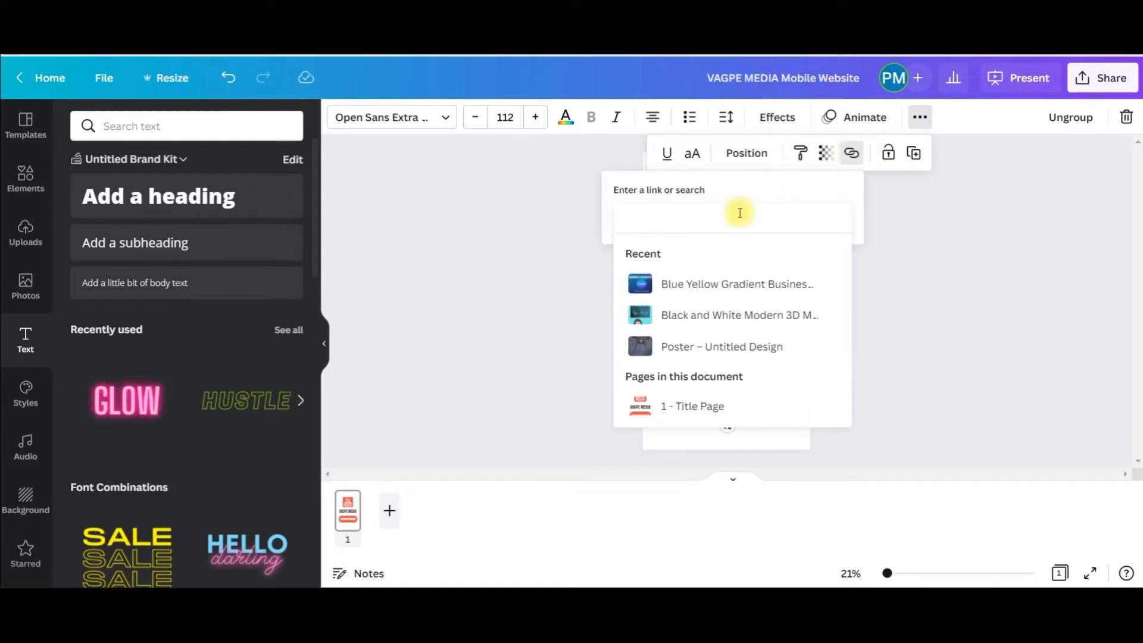
key("ctrl+v")
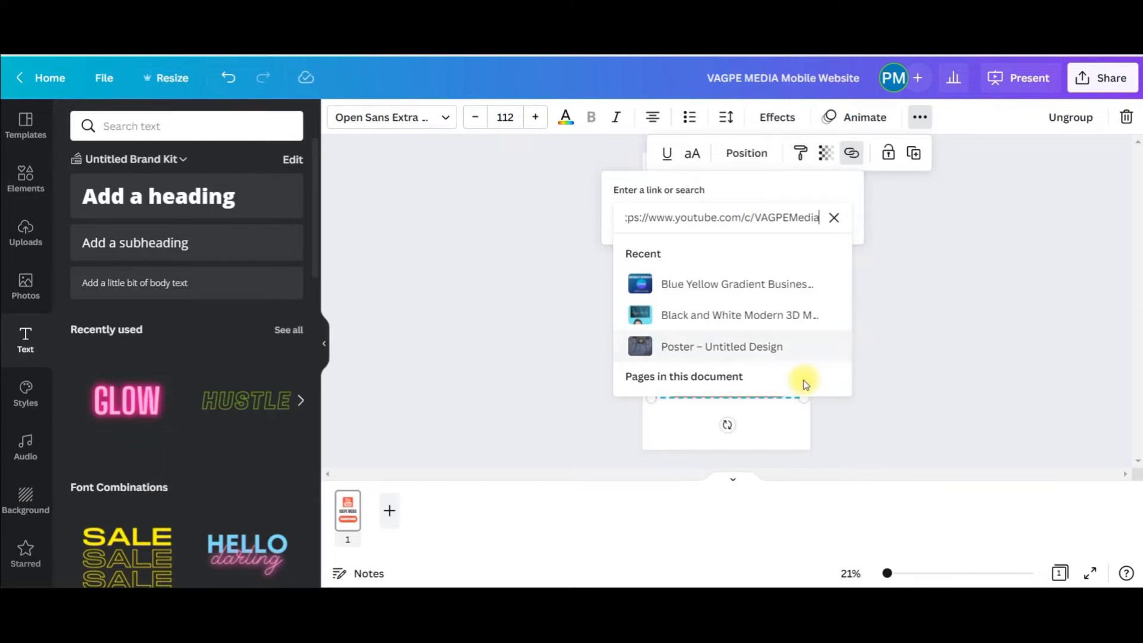
key("Return")
left_click(739, 370)
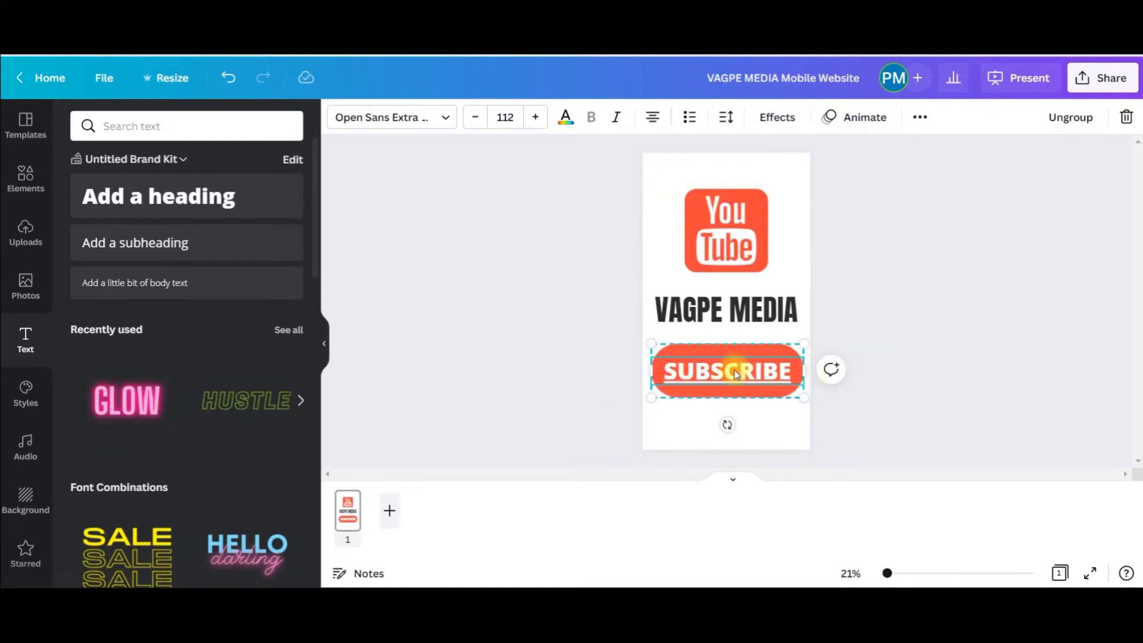
left_click(734, 374)
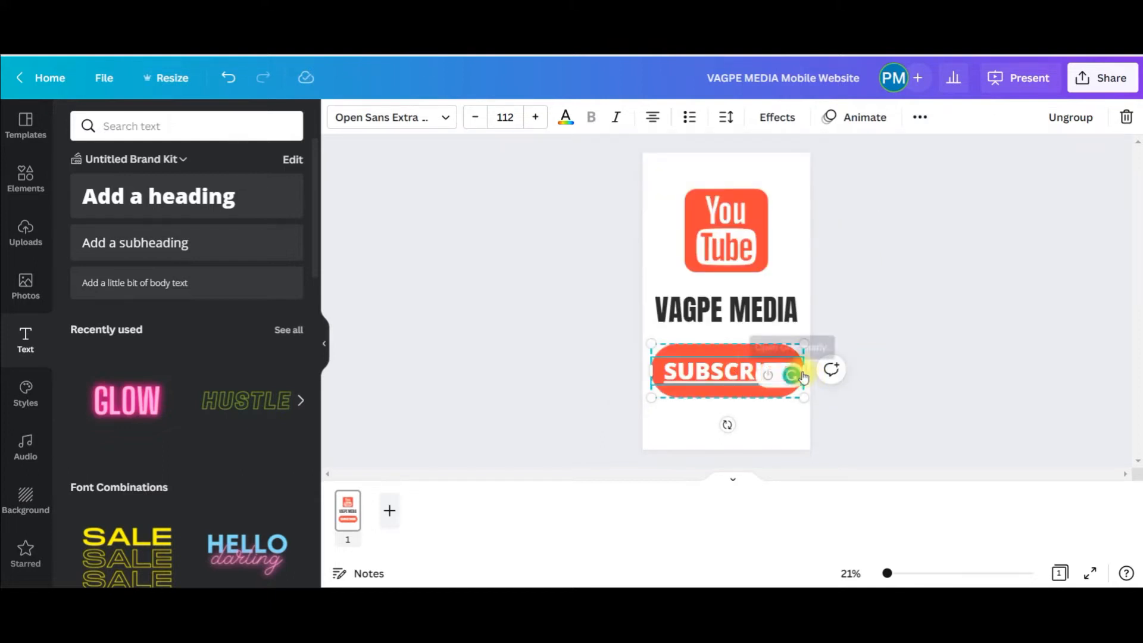
left_click(1089, 81)
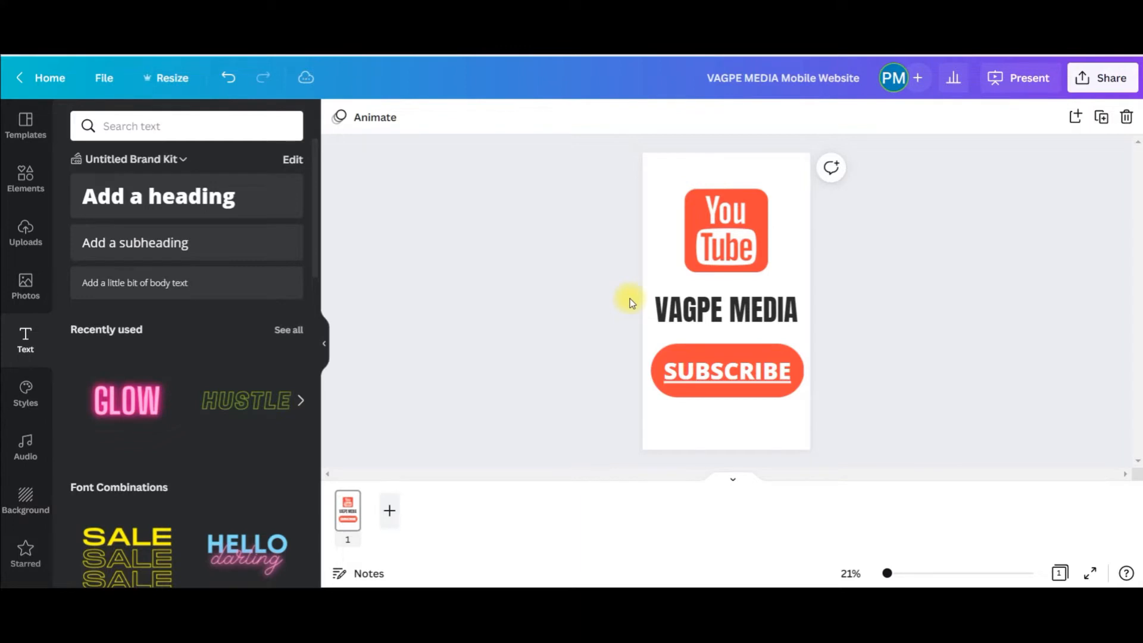
Step: Add a second blank page and insert a heading reading "ABOUT THE CHANNEL"
left_click(390, 510)
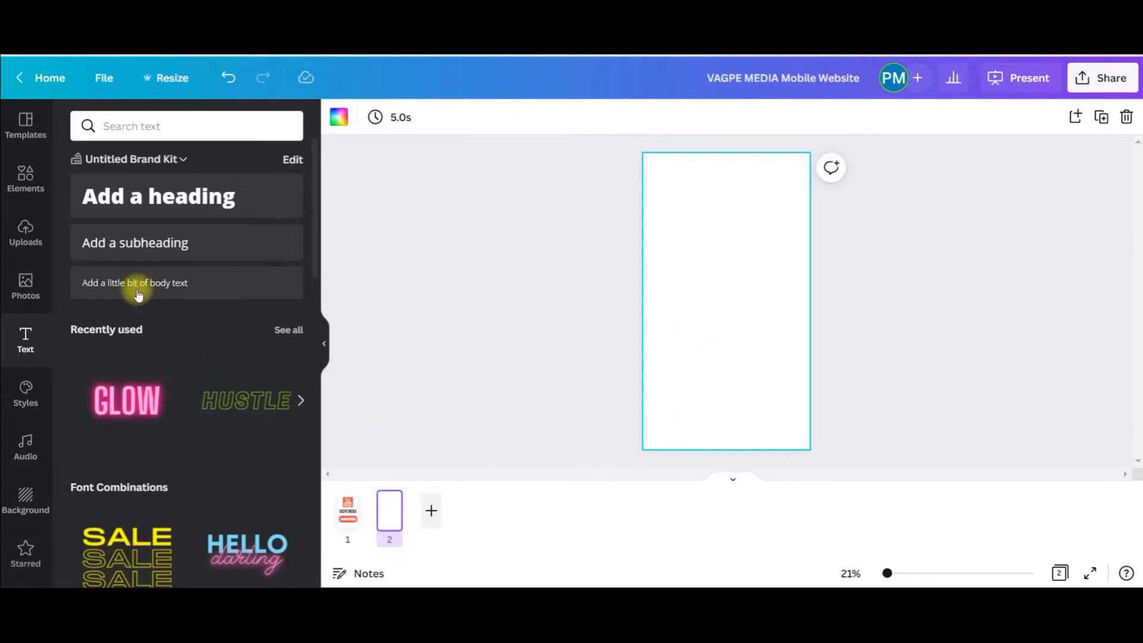
left_click(173, 196)
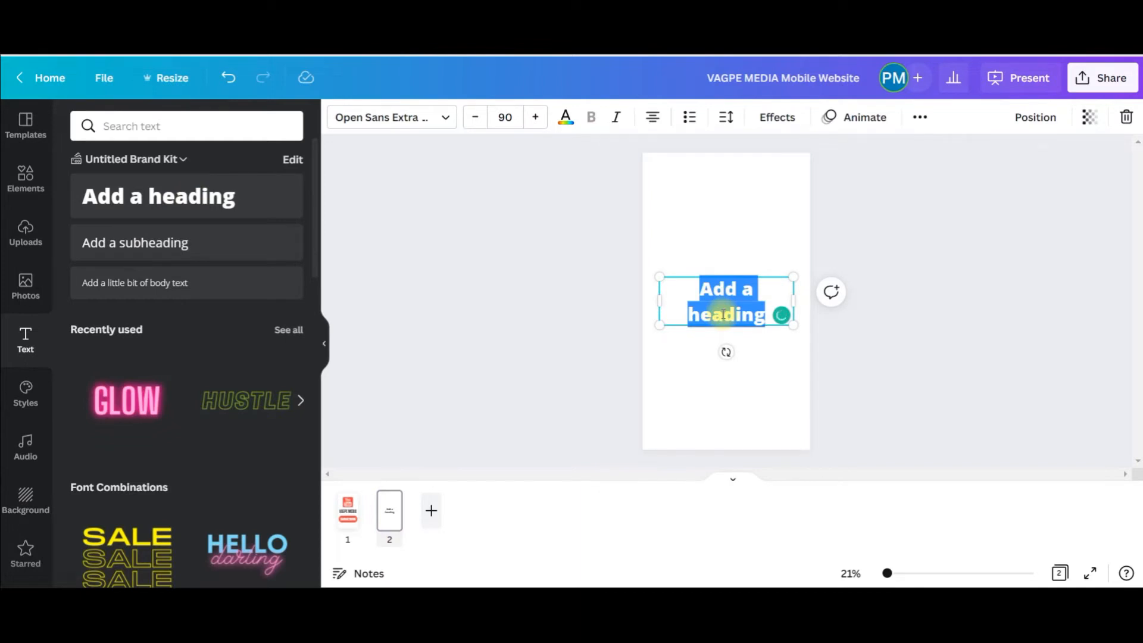
type("ABOUT US")
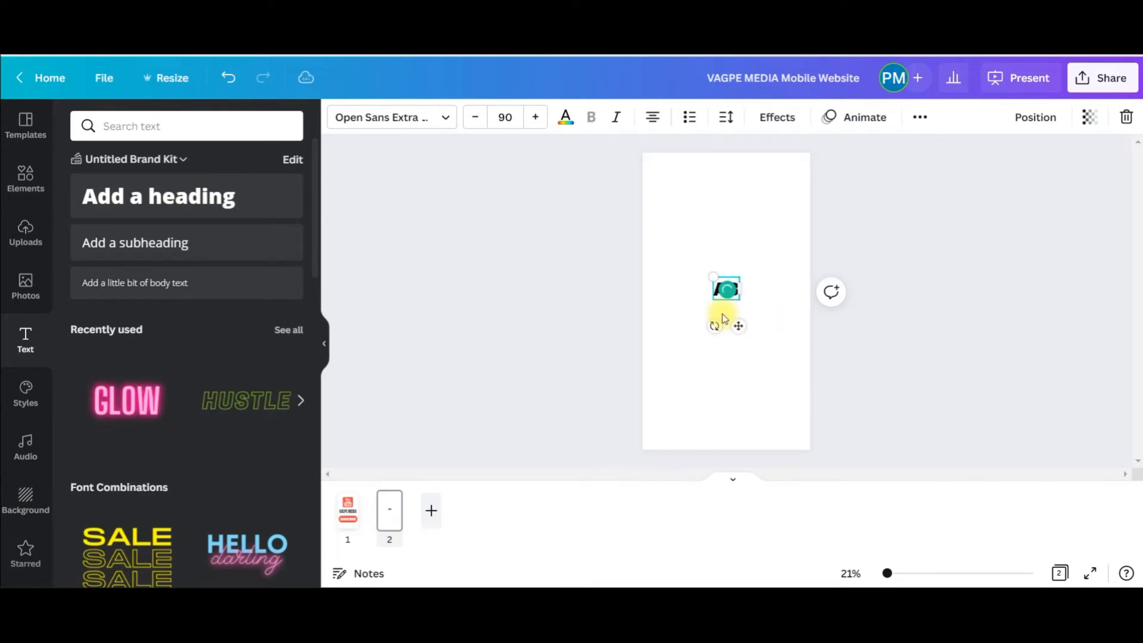
key("BackSpace")
key("BackSpace")
key("BackSpace")
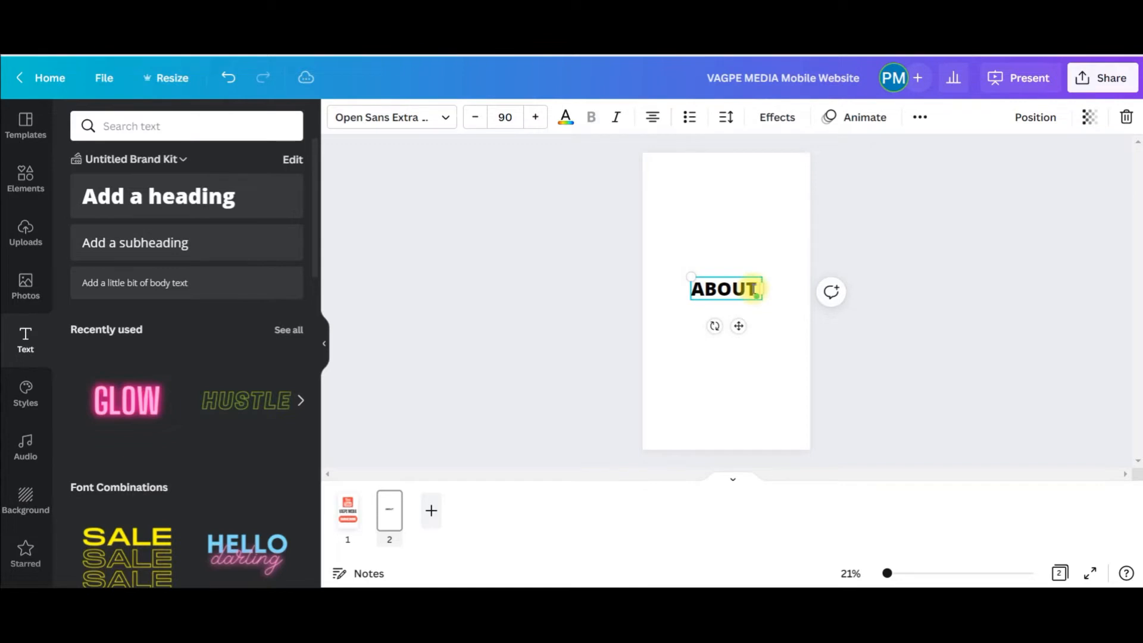
type("THE CHANNEL")
Step: Enlarge the ABOUT THE CHANNEL heading to size 123 across the page's upper part and set its font to Anton
left_click(794, 328)
left_click(241, 75)
left_click(446, 116)
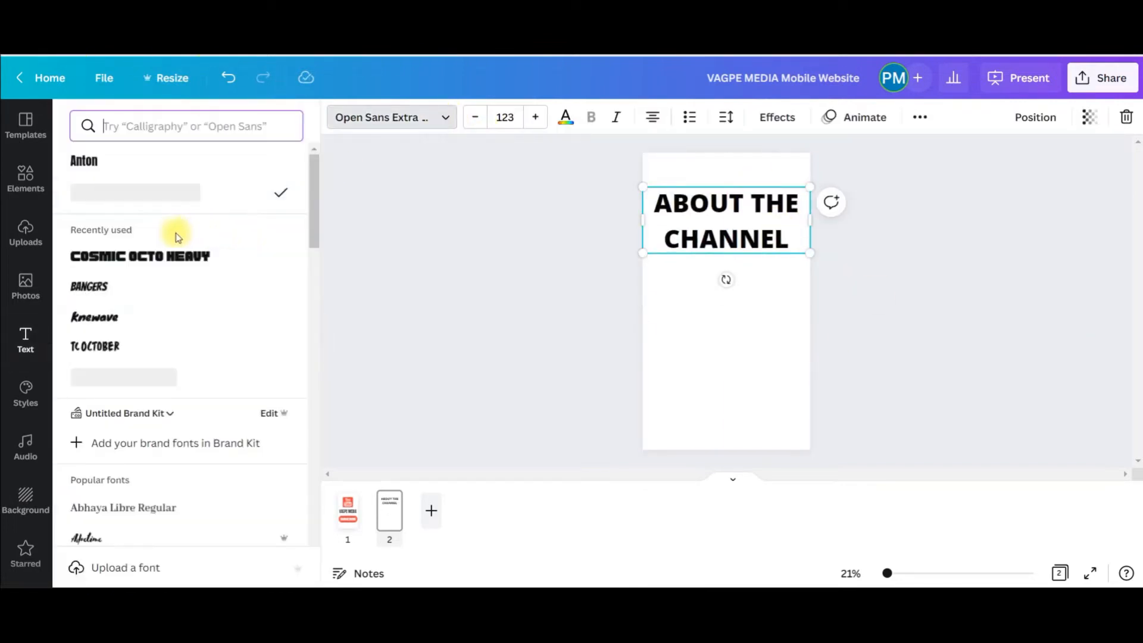
left_click(83, 160)
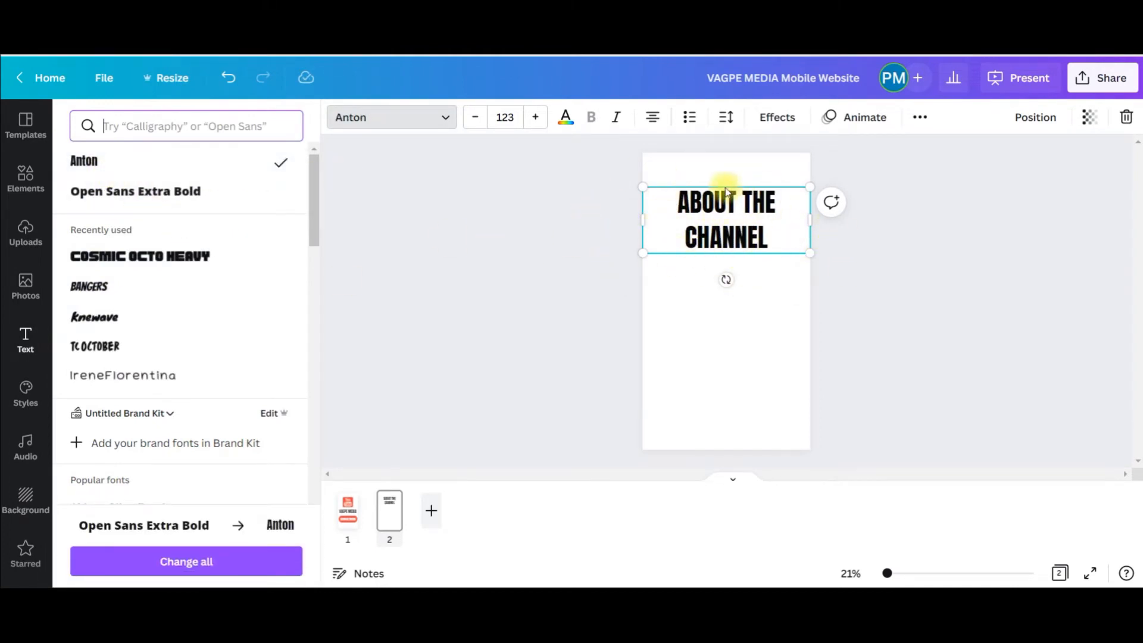
Step: Set the ABOUT THE CHANNEL heading's letter spacing to 93 and move the heading slightly up the page
left_click(726, 121)
left_click_drag(772, 186, 789, 187)
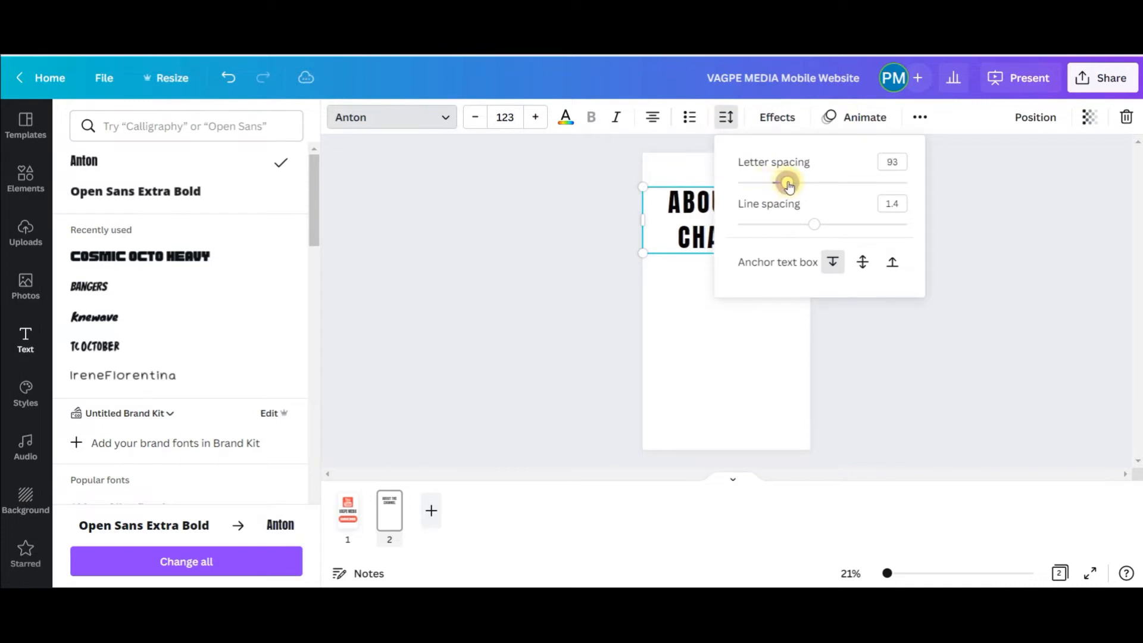
left_click(1046, 239)
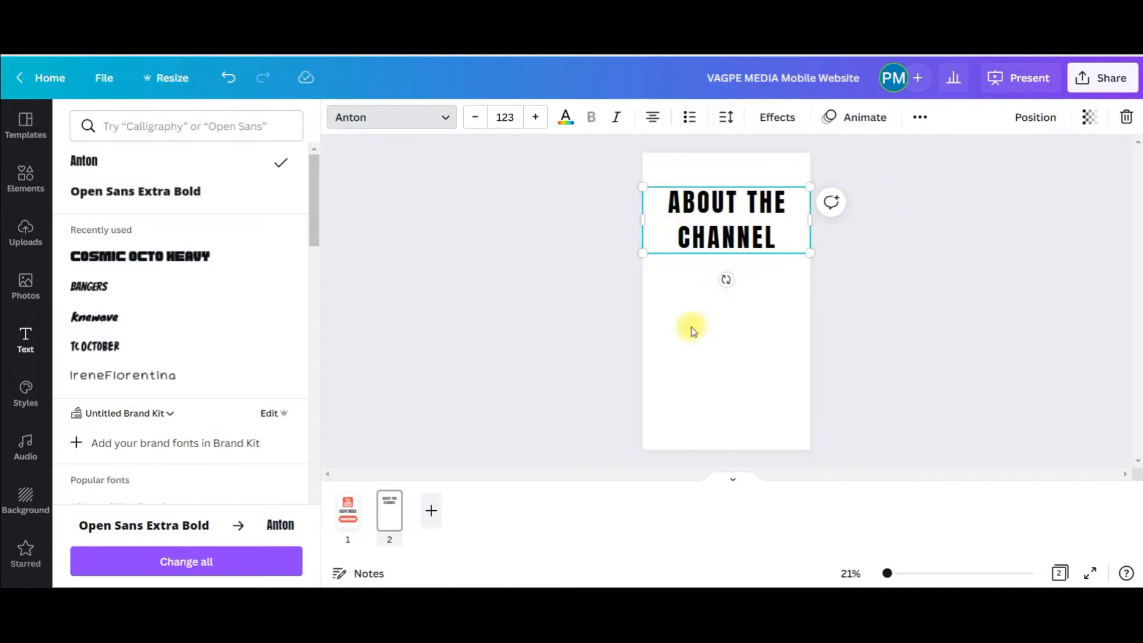
left_click(746, 354)
left_click(766, 327)
mouse_move(744, 224)
left_mouse_down()
mouse_move(743, 250)
mouse_move(745, 209)
left_mouse_up()
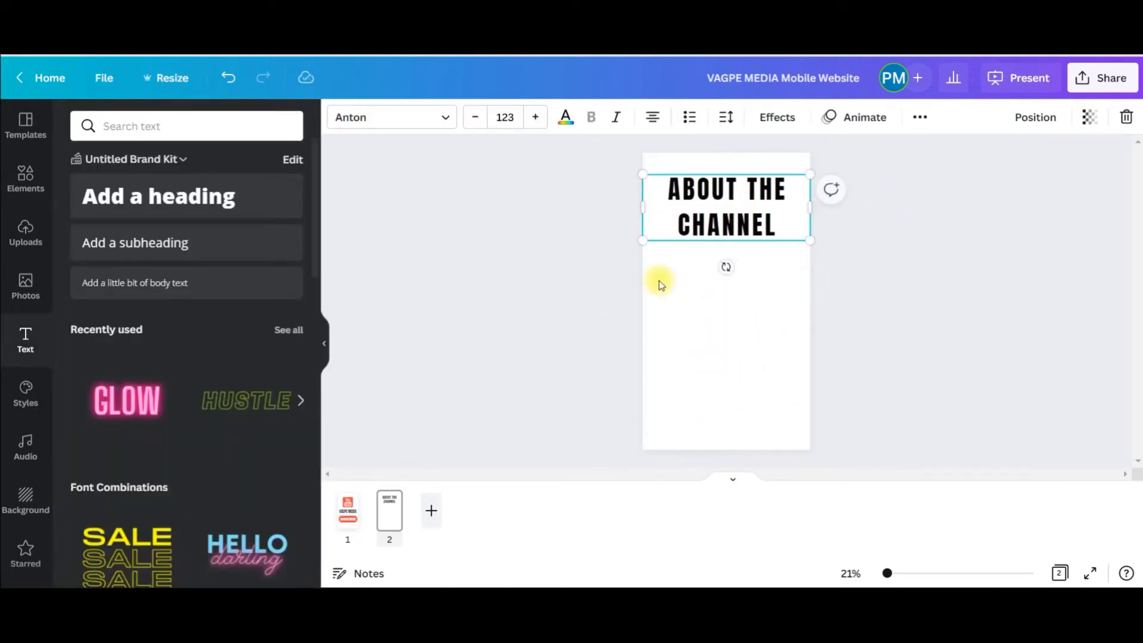
Step: Place the uploaded VM Vagpe Media logo image on the page, centred directly beneath the ABOUT THE CHANNEL heading
left_click(24, 235)
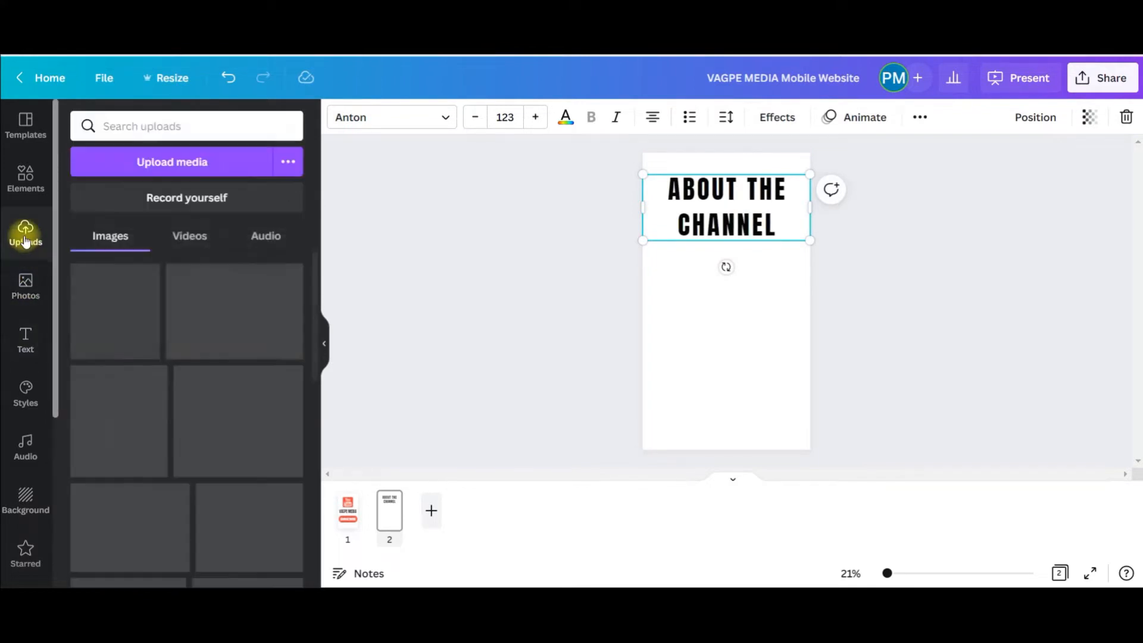
left_click(211, 163)
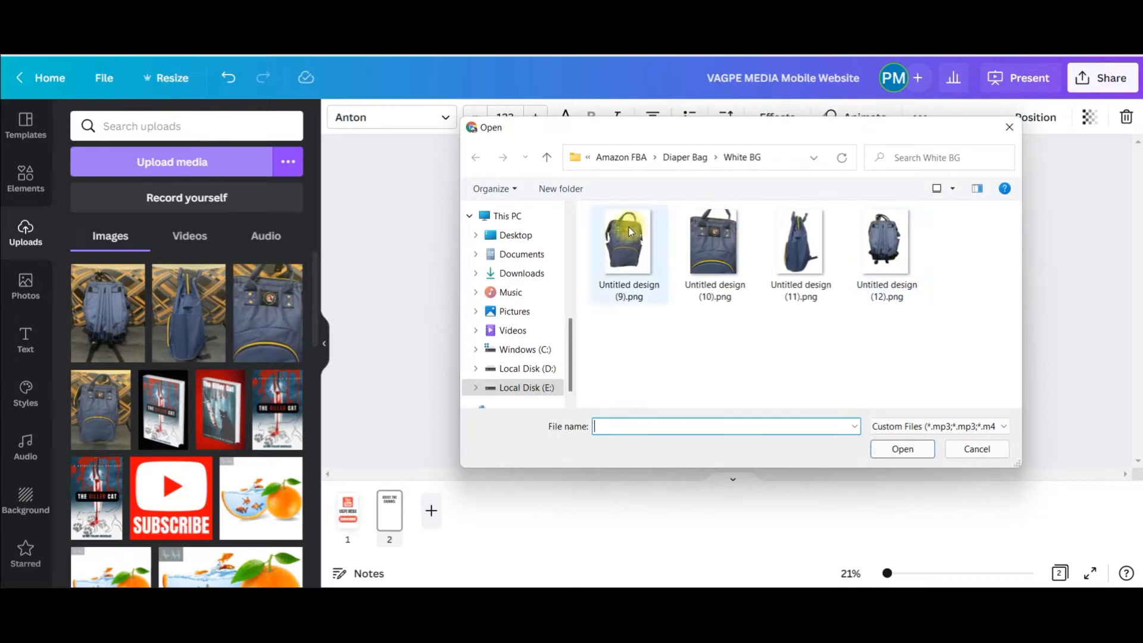
left_click(1008, 130)
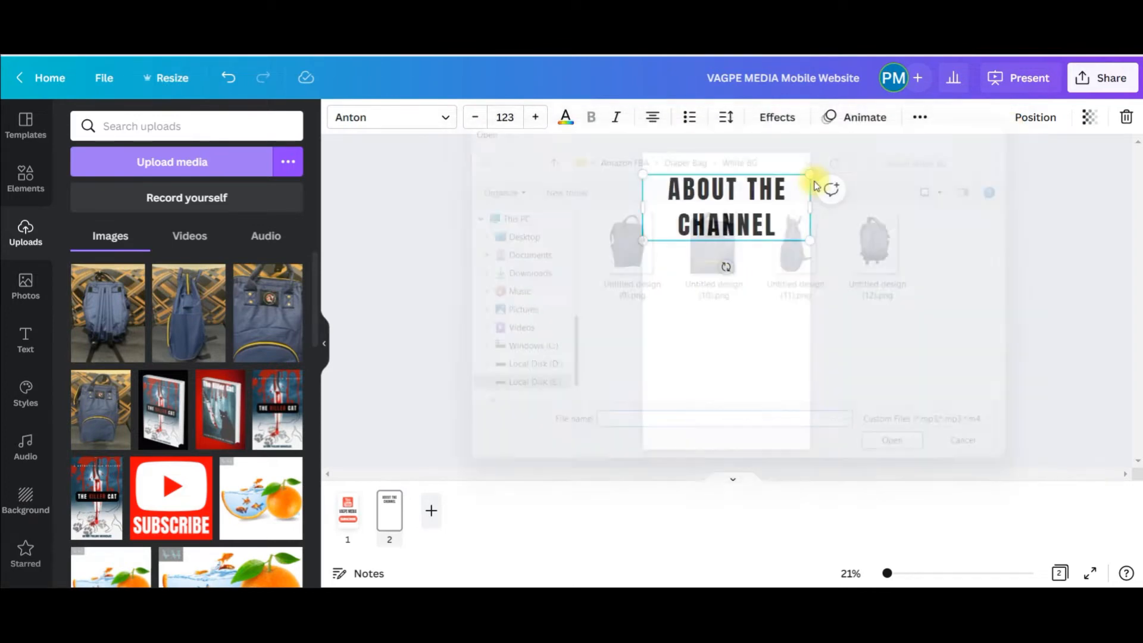
scroll(220, 347, "down", 5)
scroll(221, 347, "down", 10)
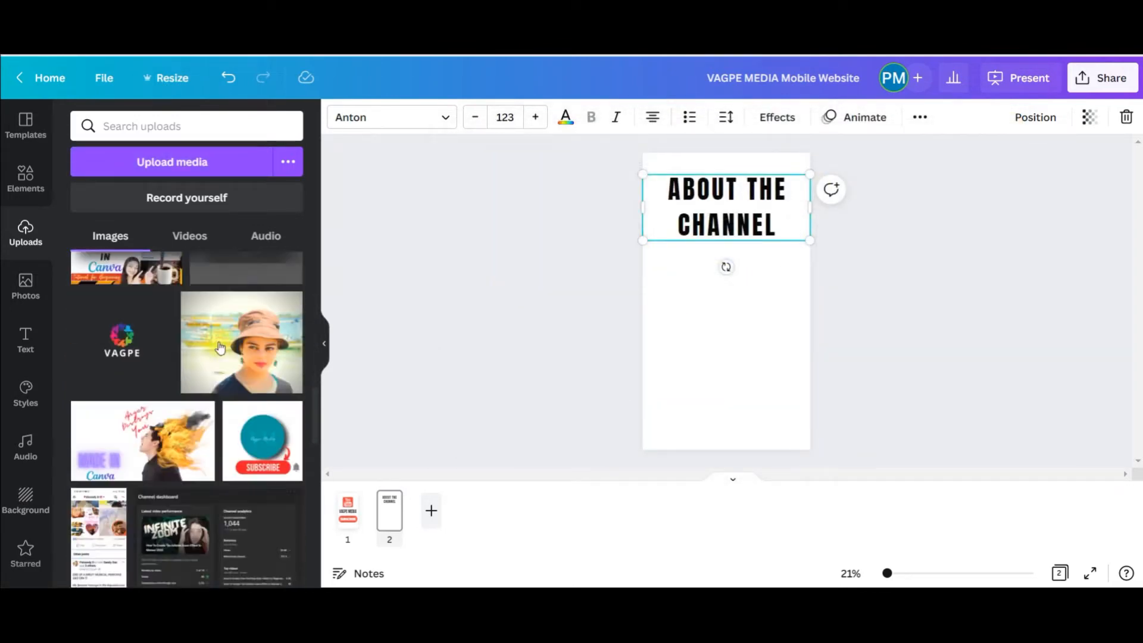
scroll(223, 347, "down", 10)
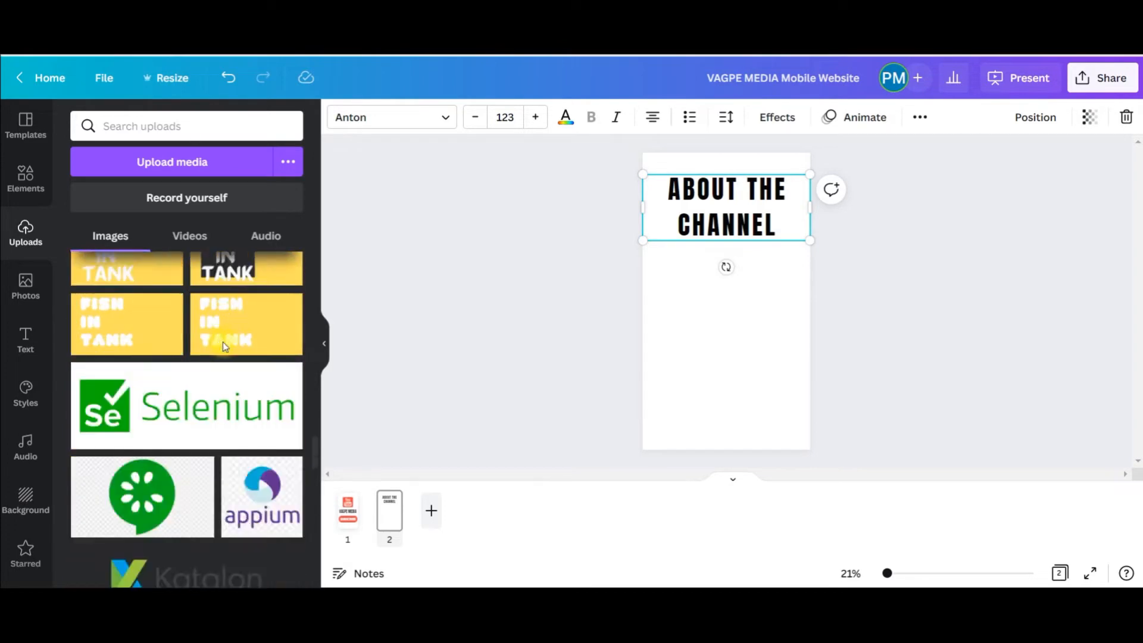
scroll(227, 347, "down", 10)
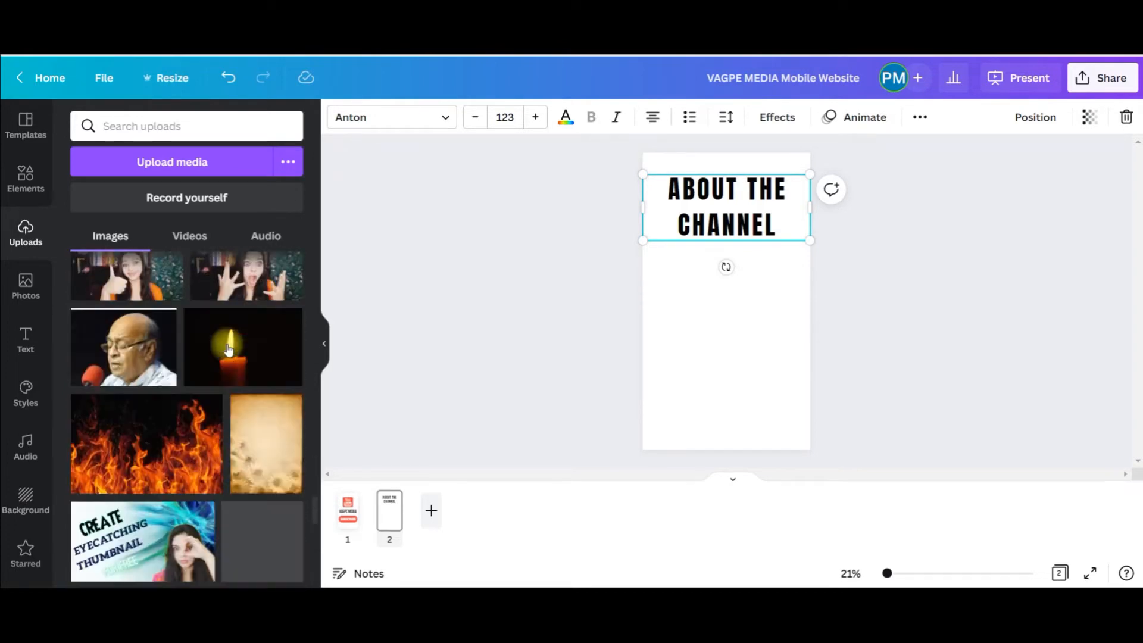
left_click_drag(110, 300, 727, 323)
left_click_drag(726, 250, 704, 291)
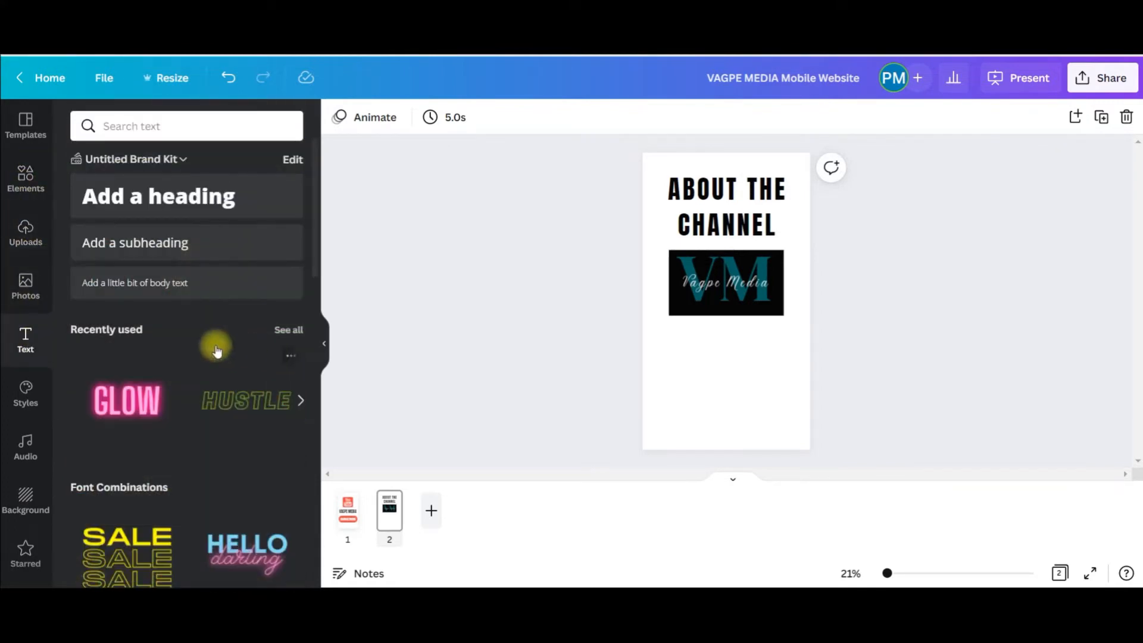
Step: Add a subheading below the VM logo reading "THIS IS A GRAPHIC DESIGNING & VIDEO EDITING CHANNEL"
left_click(190, 243)
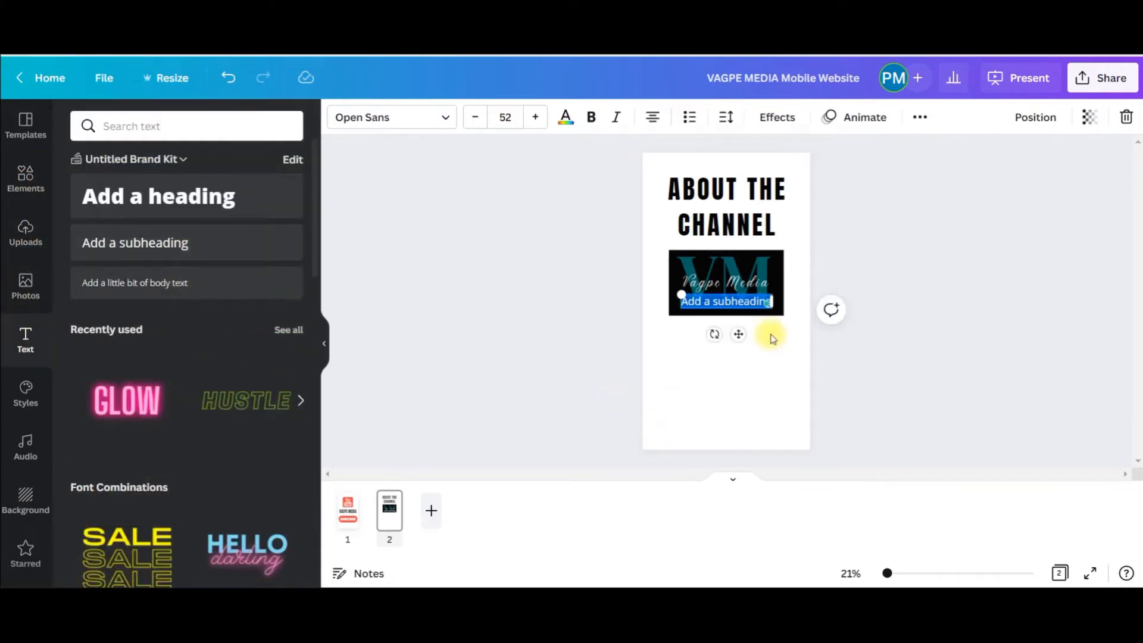
left_click_drag(737, 334, 735, 383)
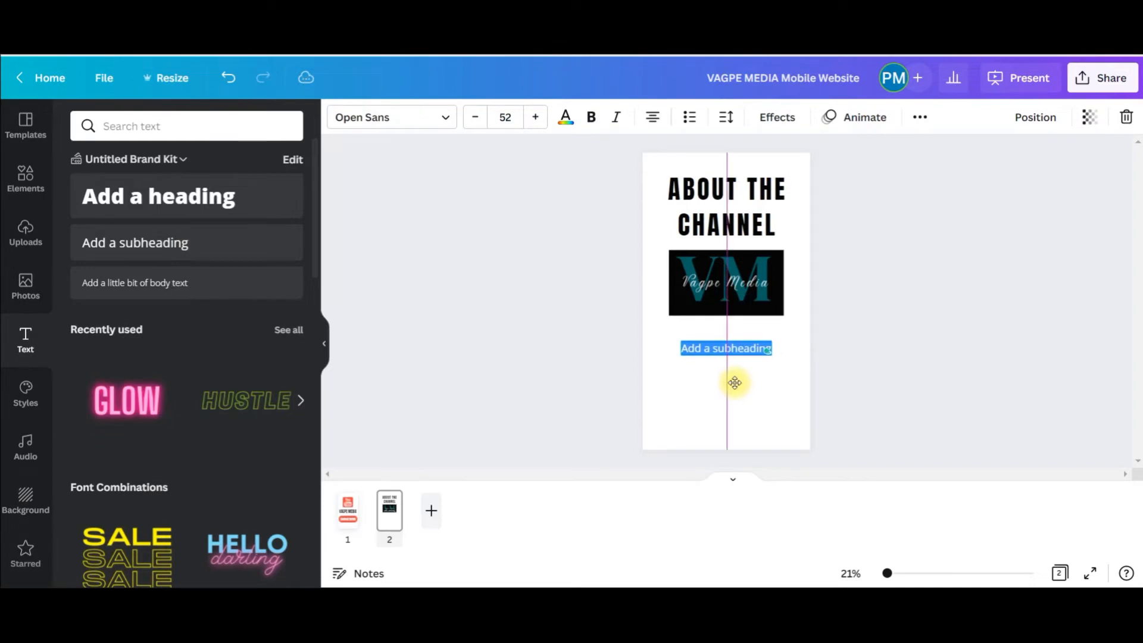
left_click(722, 341)
double_click(722, 336)
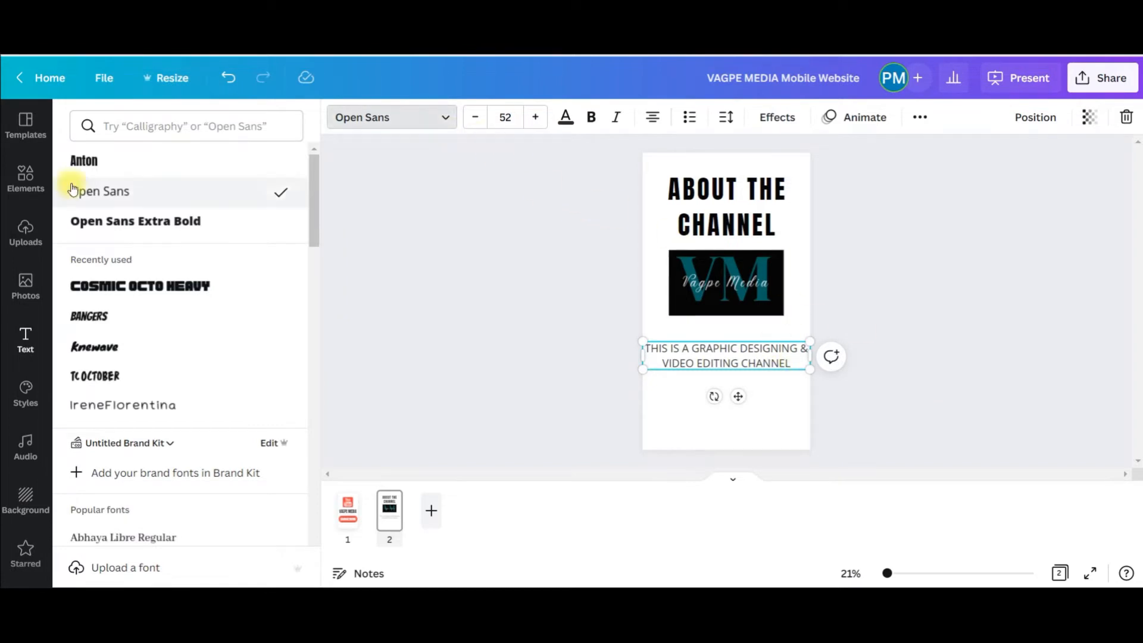
Step: Set the channel description's font to Anton and increase its size to 78
left_click(90, 161)
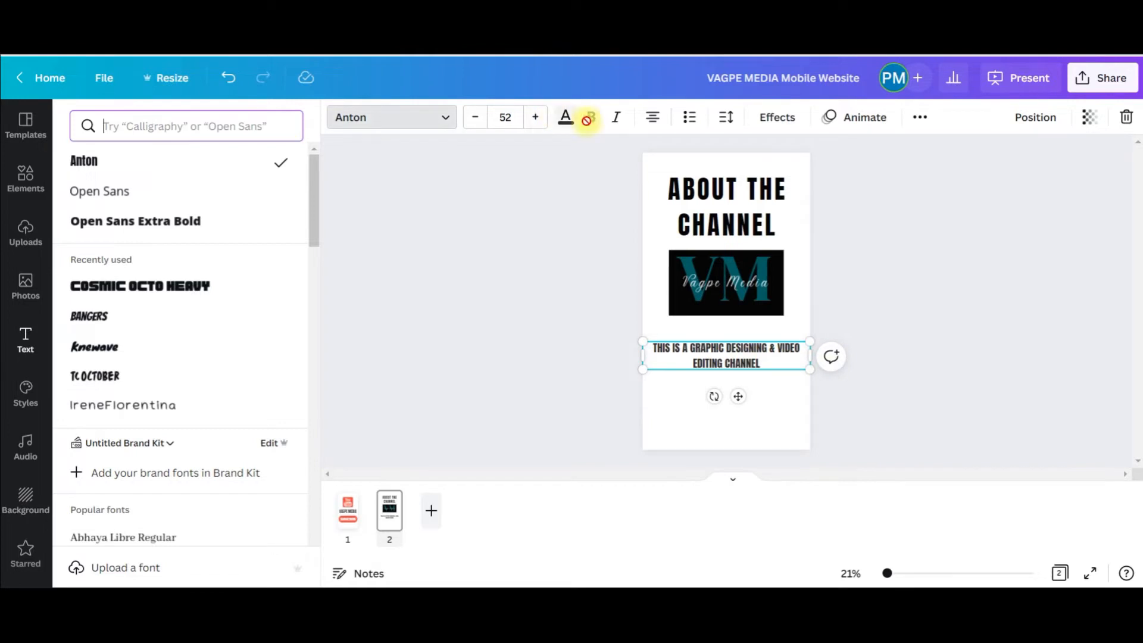
left_click(536, 117)
left_click(536, 117)
left_click(536, 118)
left_click(536, 118)
left_click(536, 117)
left_click(536, 118)
left_click(536, 117)
left_click(543, 118)
left_click(542, 119)
left_click(542, 119)
left_click(543, 119)
left_click(543, 118)
left_click(543, 119)
left_click(543, 118)
left_click(543, 118)
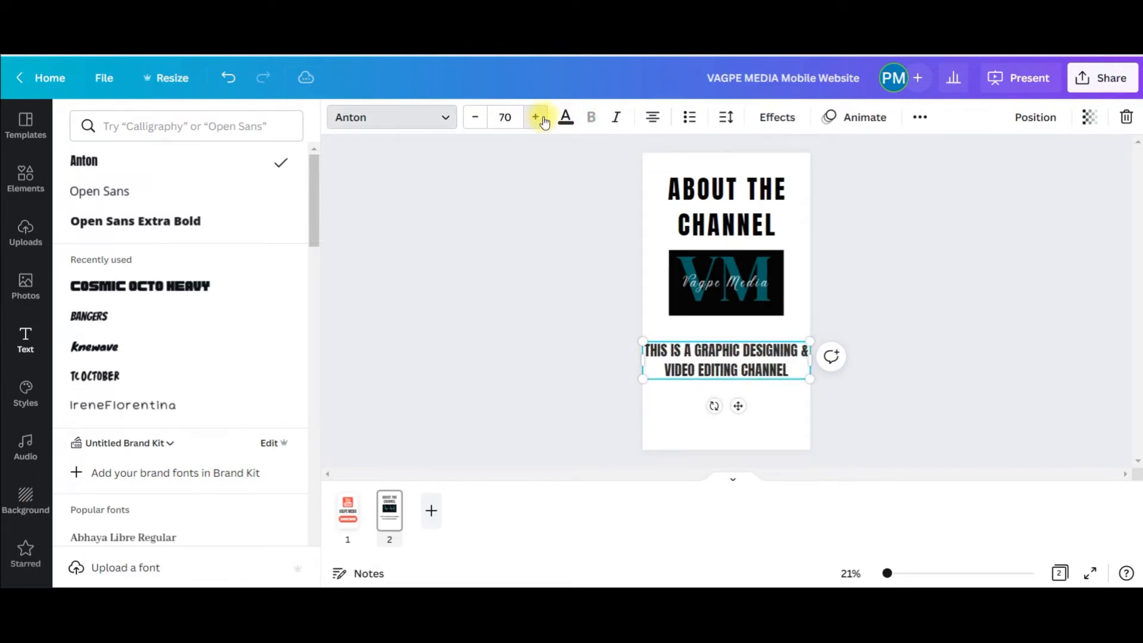
left_click(542, 119)
left_click(543, 118)
left_click(542, 119)
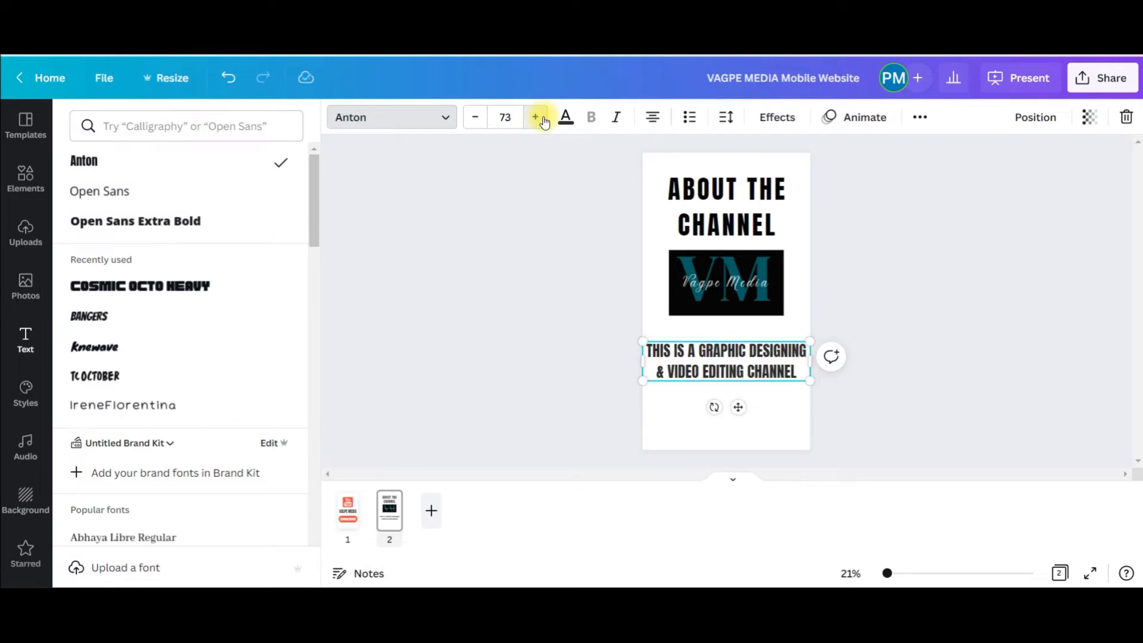
left_click(543, 119)
left_click(542, 118)
left_click(542, 118)
left_click(543, 119)
left_click(542, 119)
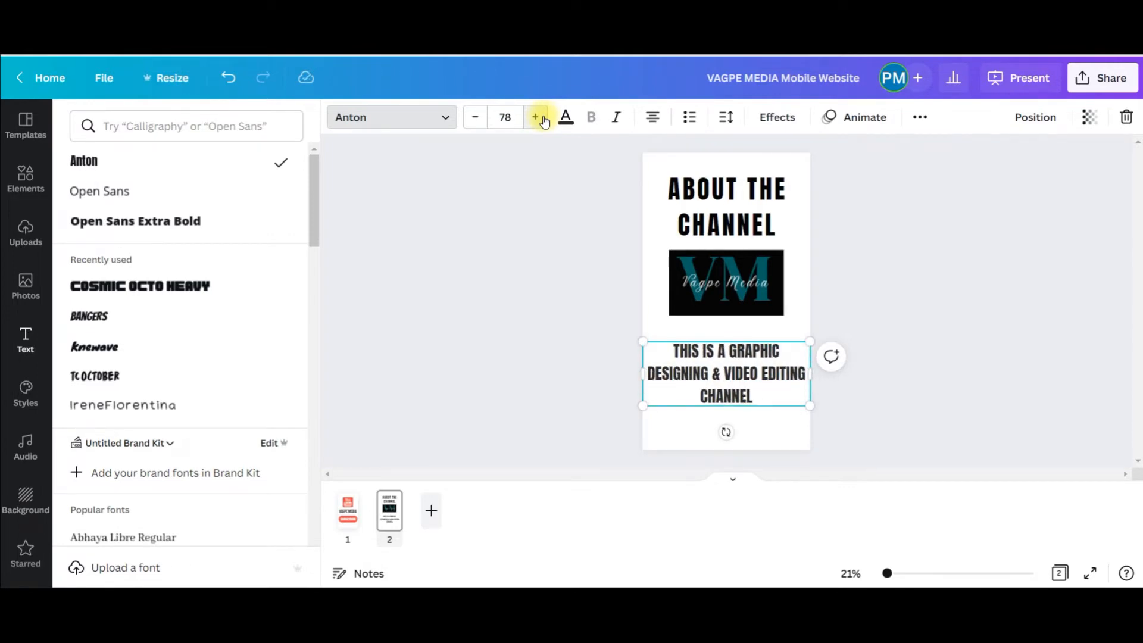
left_click(939, 357)
left_click(924, 398)
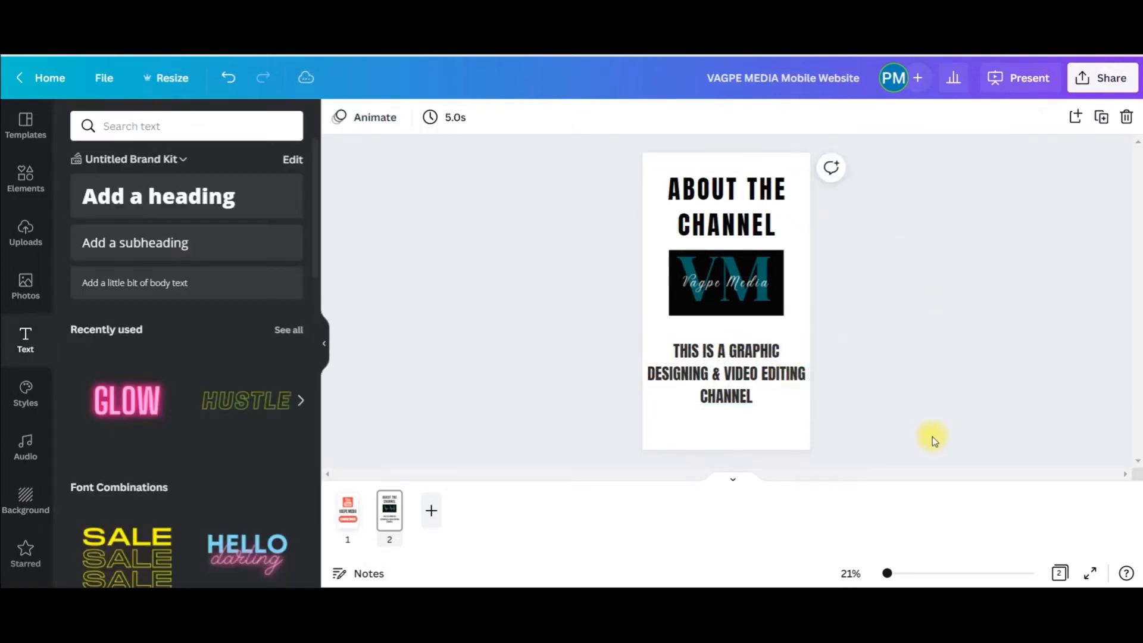
left_click(761, 381)
left_click(1054, 430)
Step: Search the elements for "BACKGROUND" and add the 17-second blue hexagon video to the second page
left_click(655, 161)
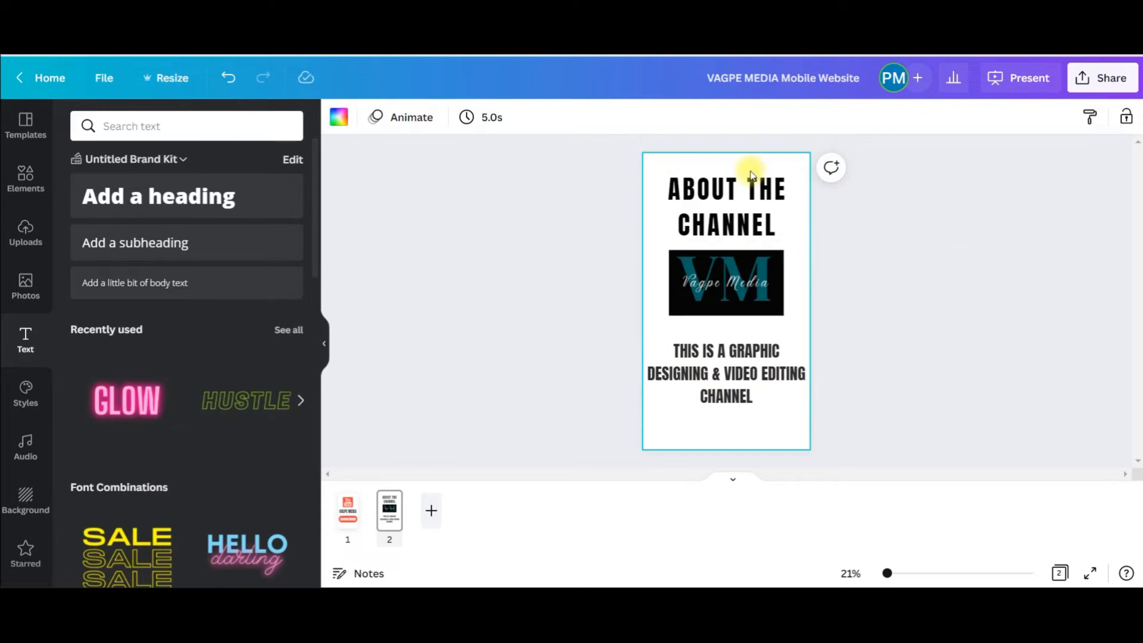
left_click(24, 182)
left_click(196, 125)
type("BACKGROUND")
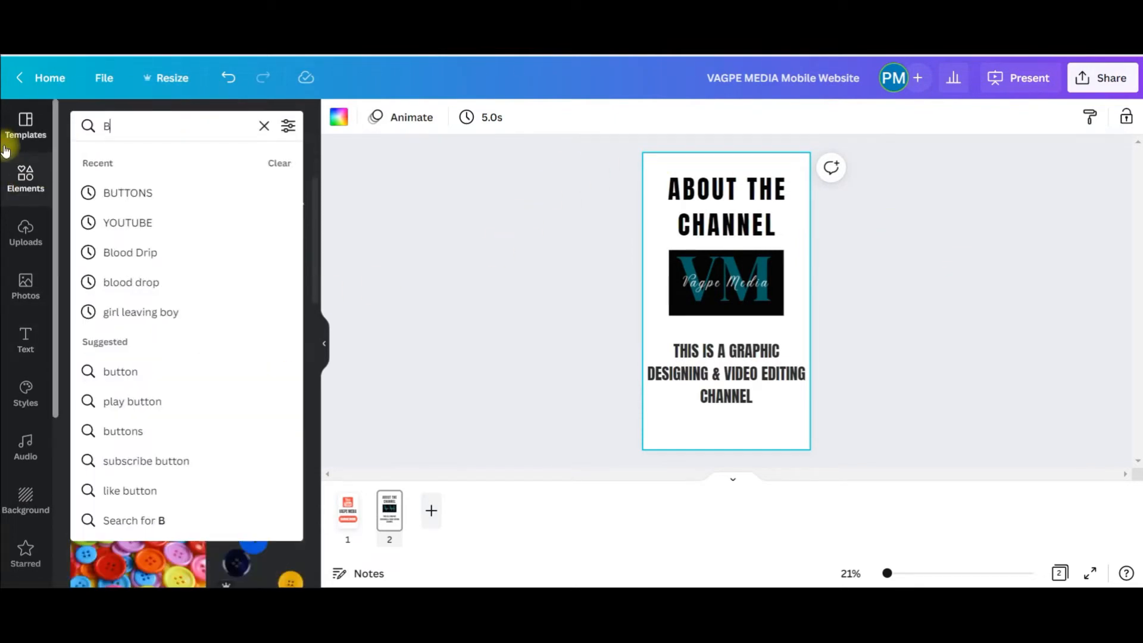
key("Return")
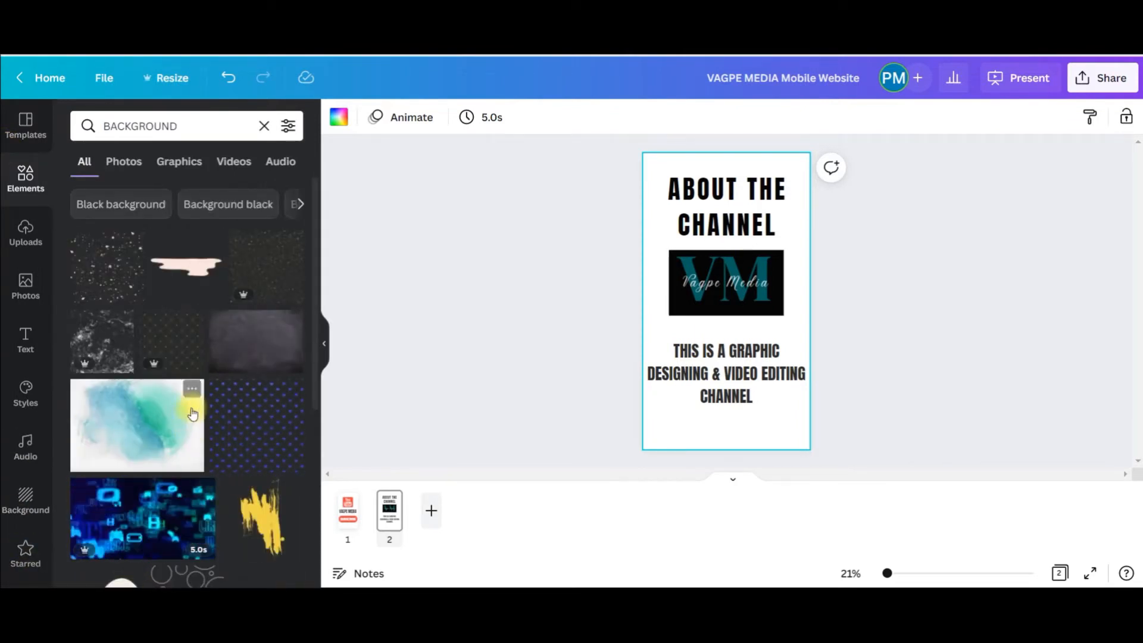
scroll(289, 446, "down", 5)
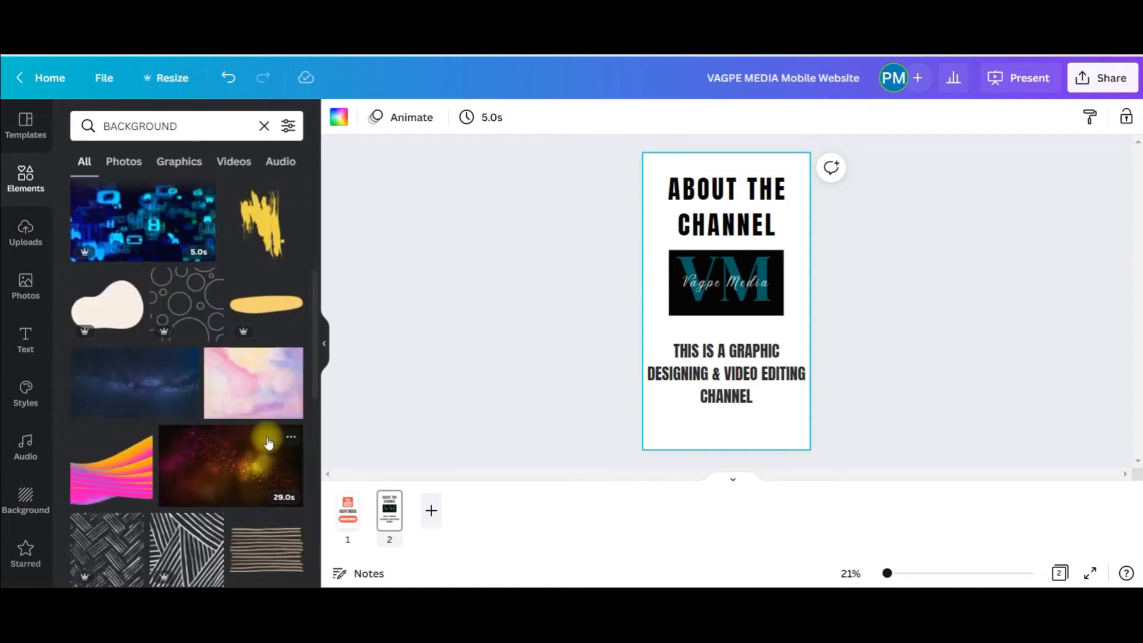
scroll(269, 446, "down", 3)
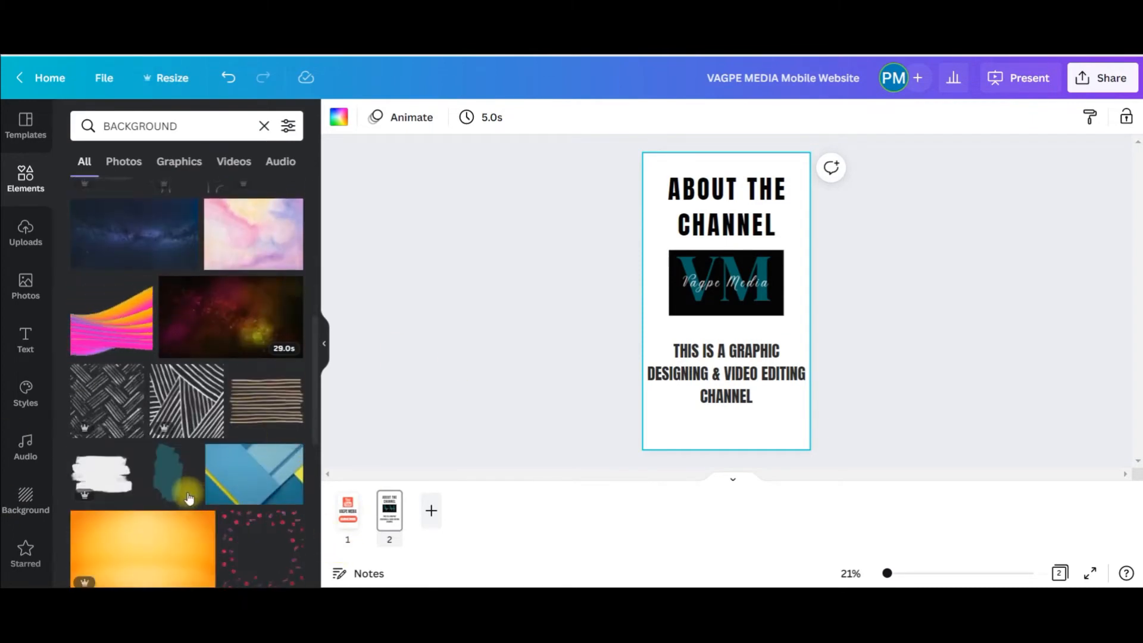
scroll(188, 492, "down", 5)
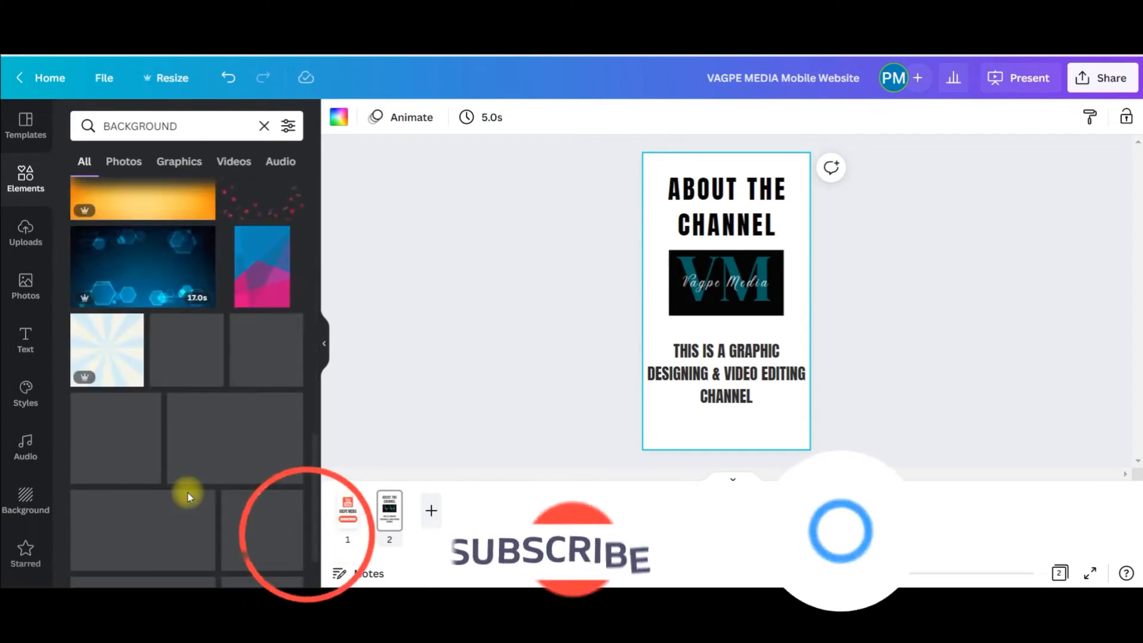
left_click(141, 271)
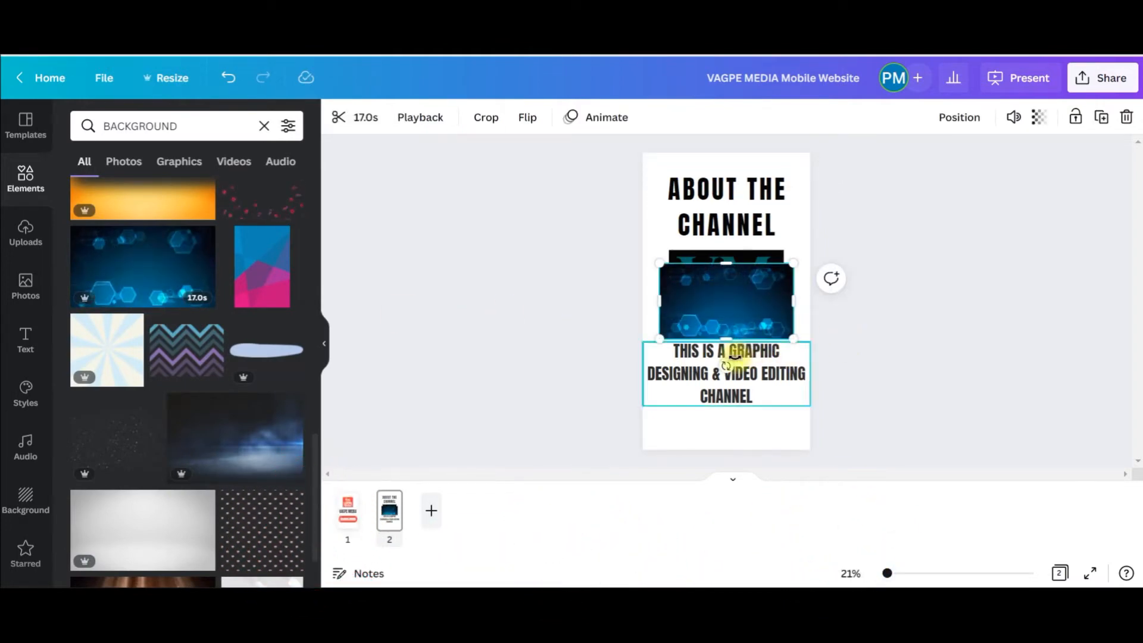
Step: Rotate the blue hexagon video a quarter turn and set it as the page background
left_click_drag(727, 366, 811, 300)
right_click(735, 261)
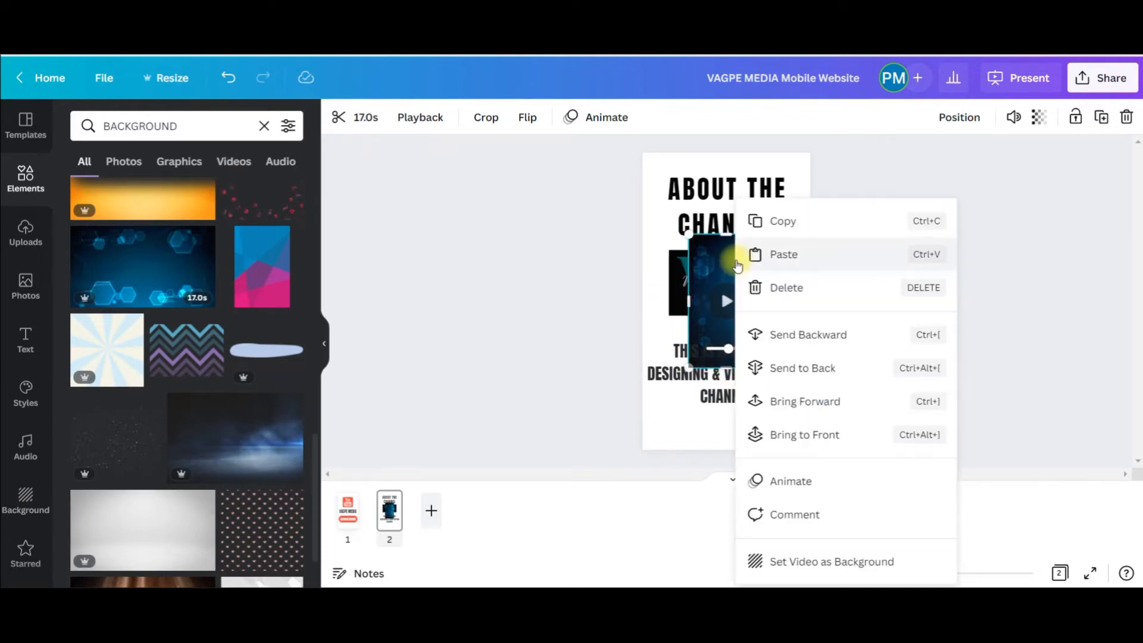
left_click(842, 560)
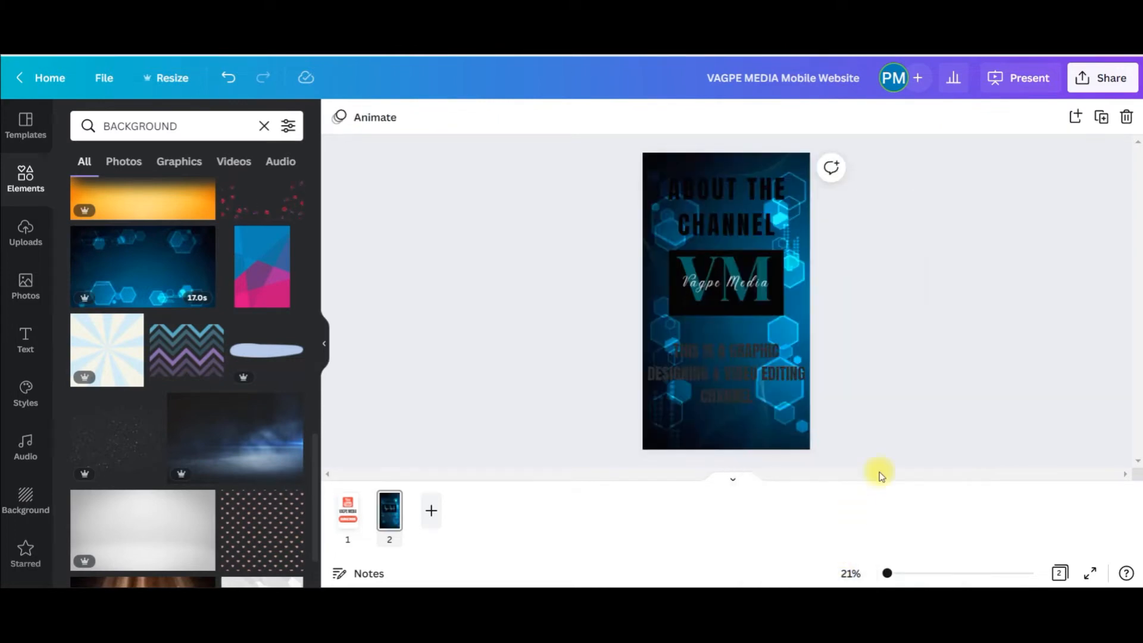
Step: Change the text colour of both the ABOUT THE CHANNEL heading and the channel description to white
left_click(749, 215)
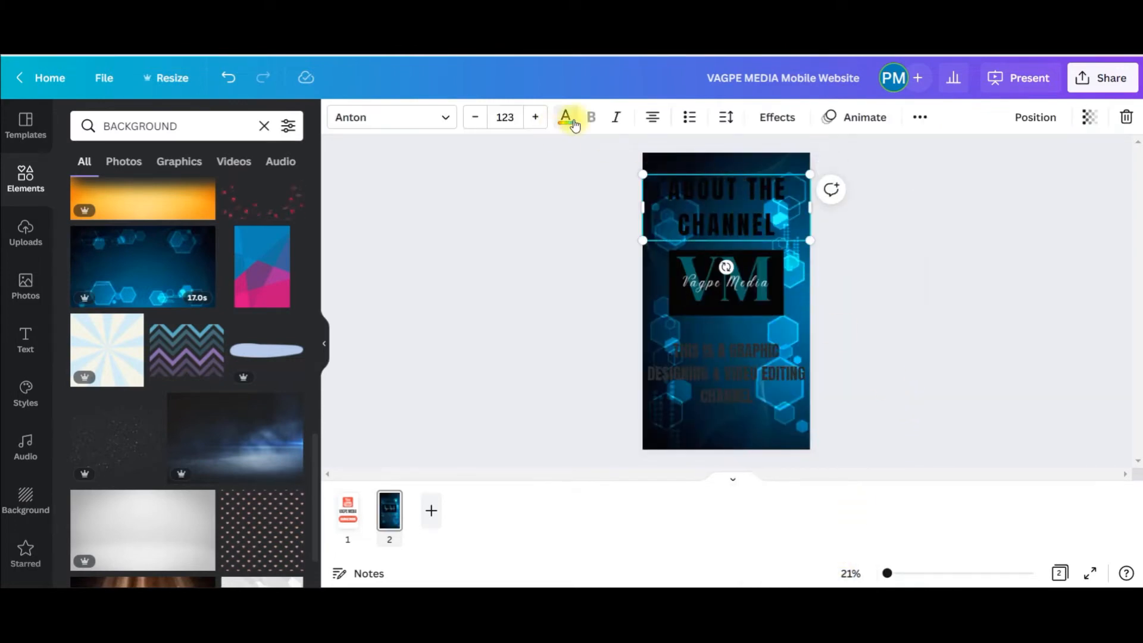
left_click(566, 117)
left_click(280, 202)
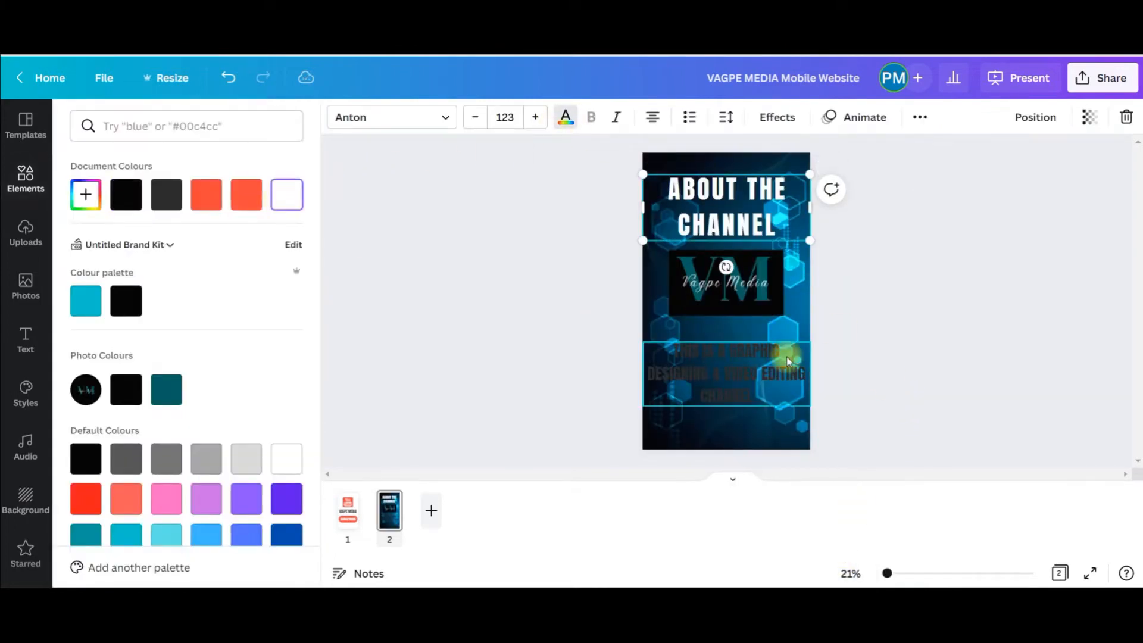
left_click(738, 359)
left_click(567, 119)
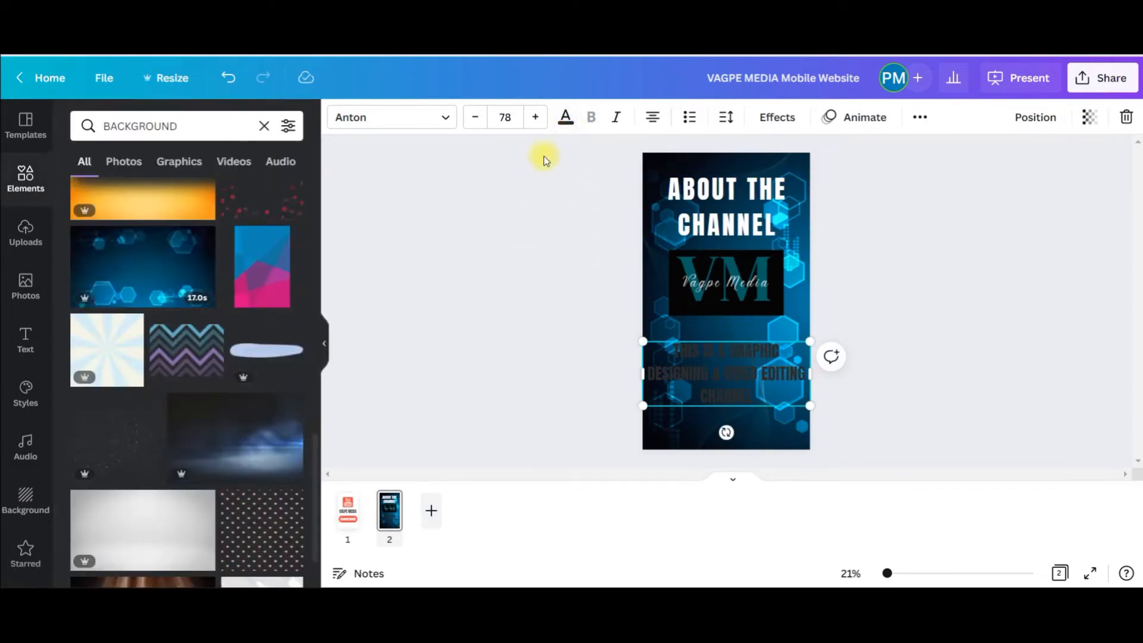
left_click(567, 116)
left_click(259, 194)
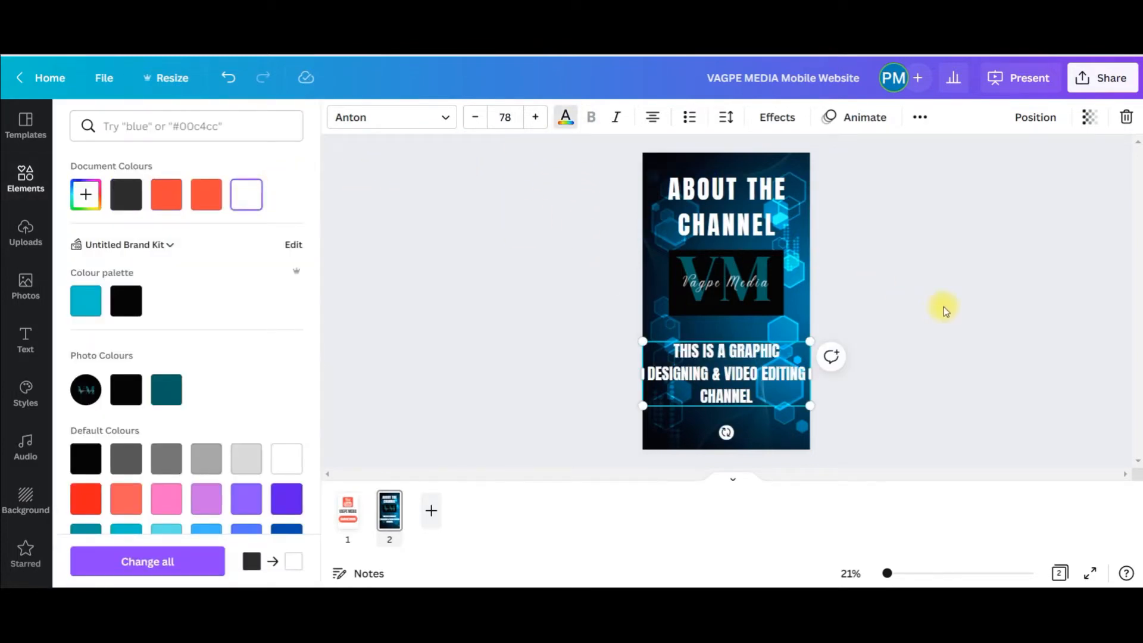
Step: Remove the background of the VM logo image and enlarge it slightly between the heading and the description
left_click(731, 286)
left_click(362, 118)
left_click(93, 225)
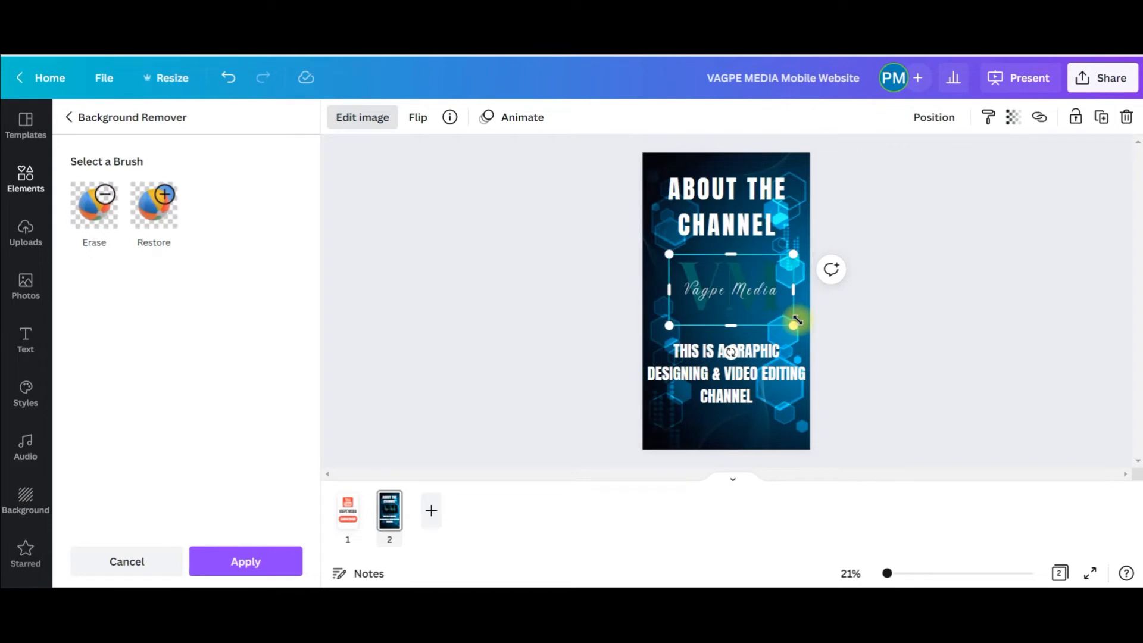
left_click_drag(796, 321, 744, 308)
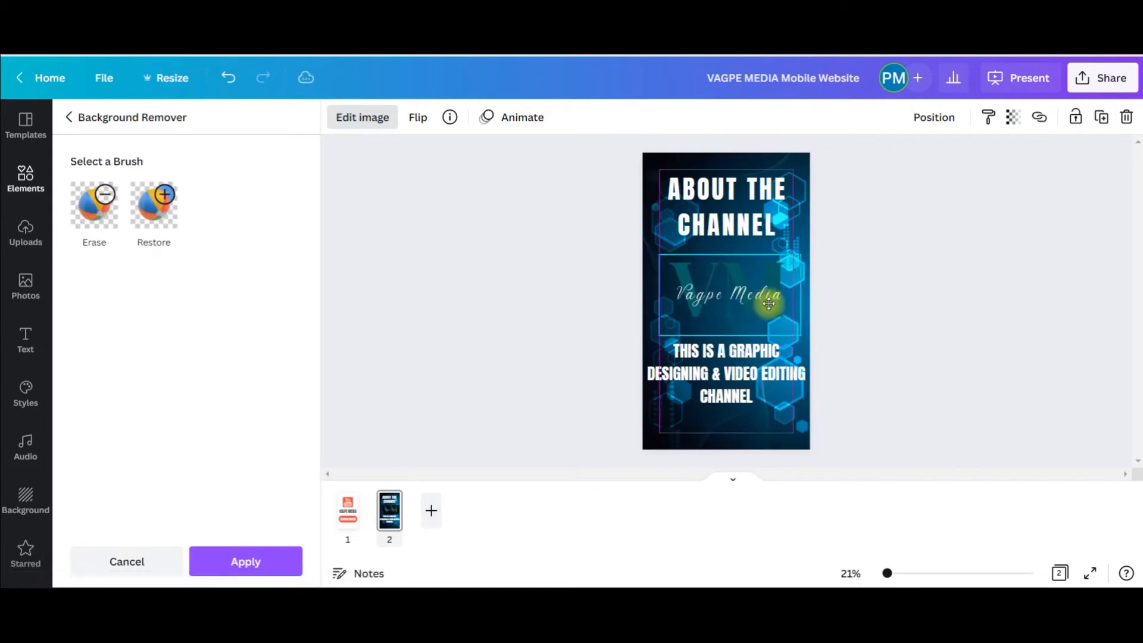
left_click(276, 560)
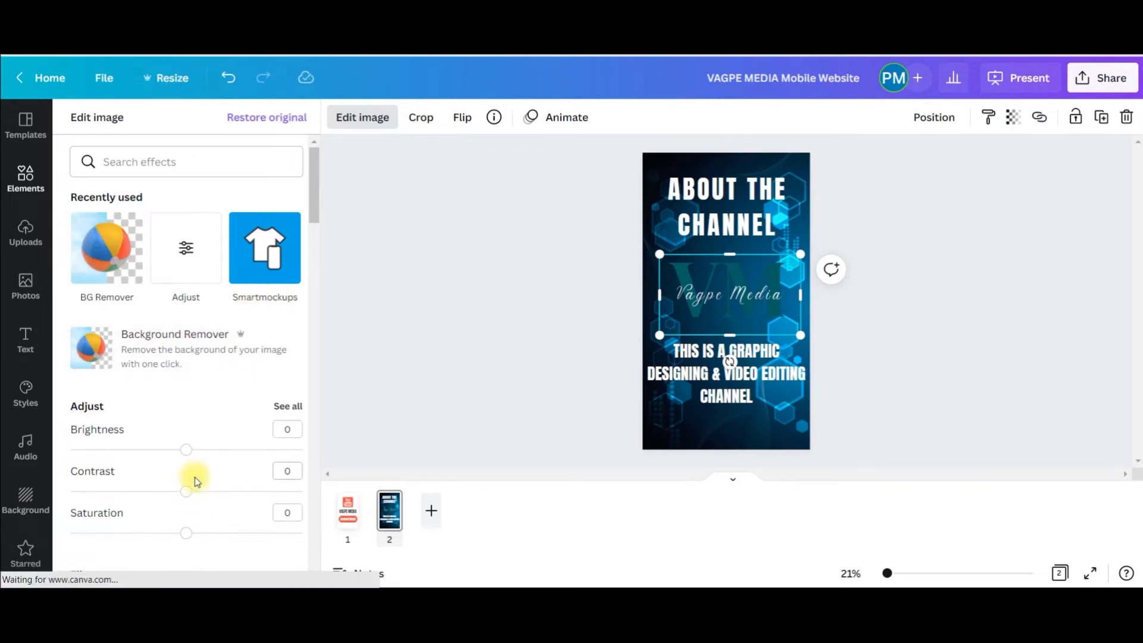
Step: Adjust the VM logo image to brightness 47, contrast 58 and saturation 58
left_click_drag(185, 452, 237, 467)
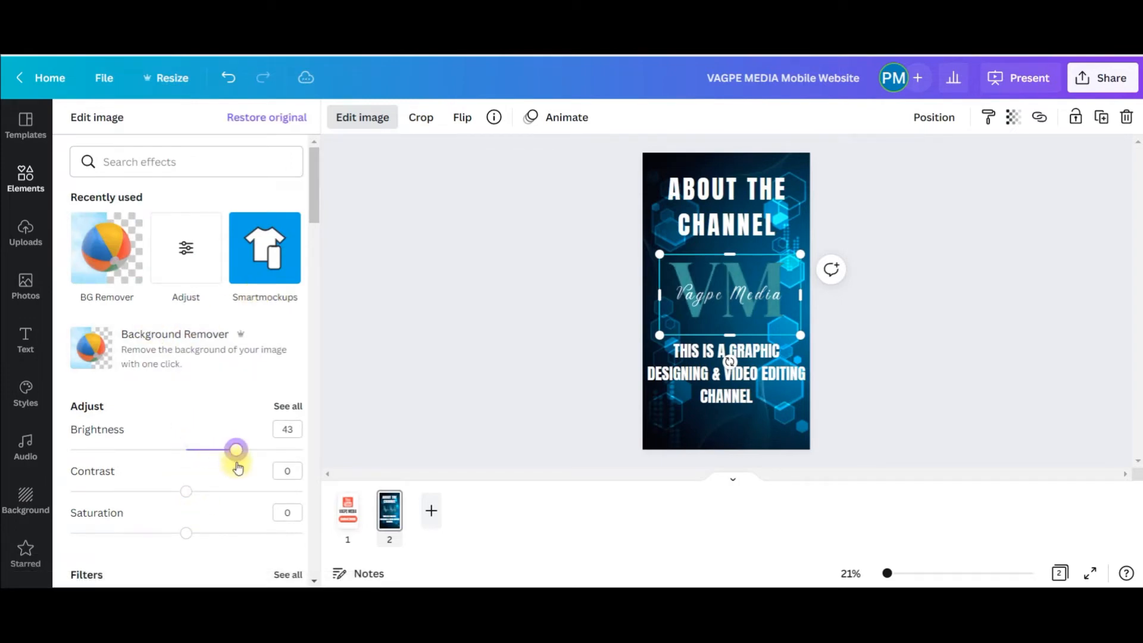
left_click_drag(188, 501, 251, 511)
left_click_drag(191, 539, 254, 549)
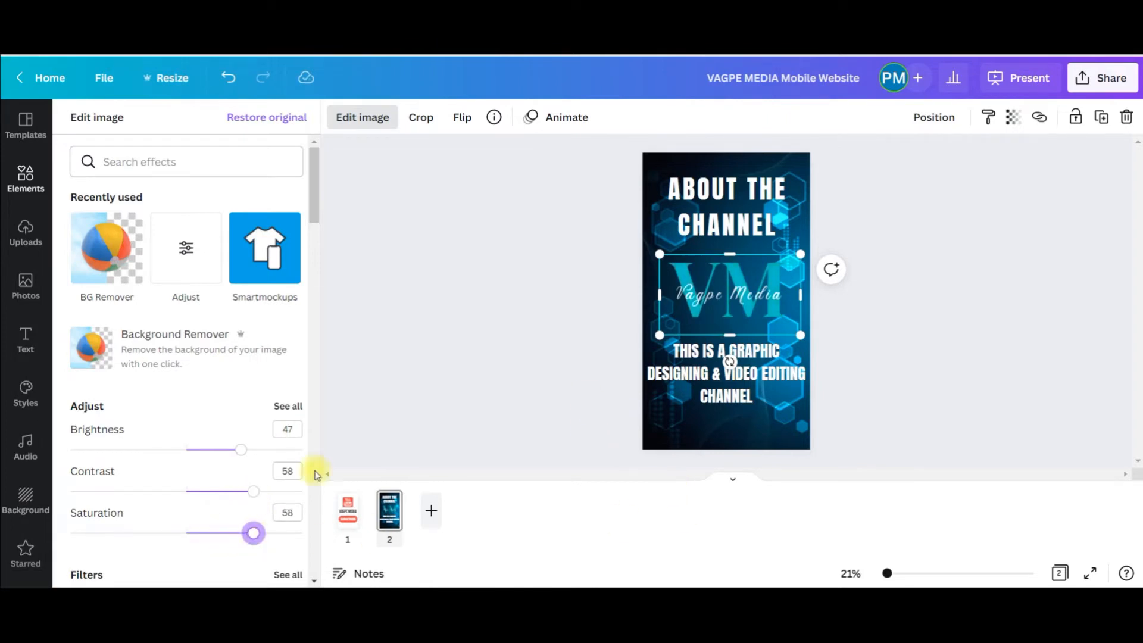
Step: Add a Drop shadow to the VM logo image and keep its direction at Bottom-right
scroll(241, 500, "down", 3)
scroll(184, 440, "down", 6)
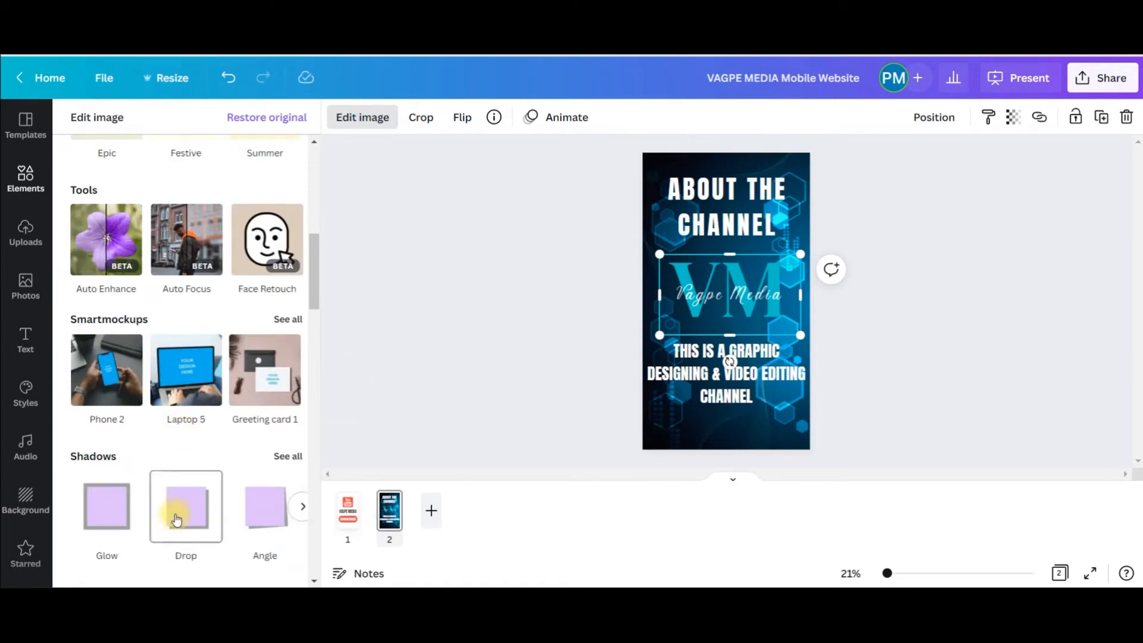
scroll(175, 509, "down", 1)
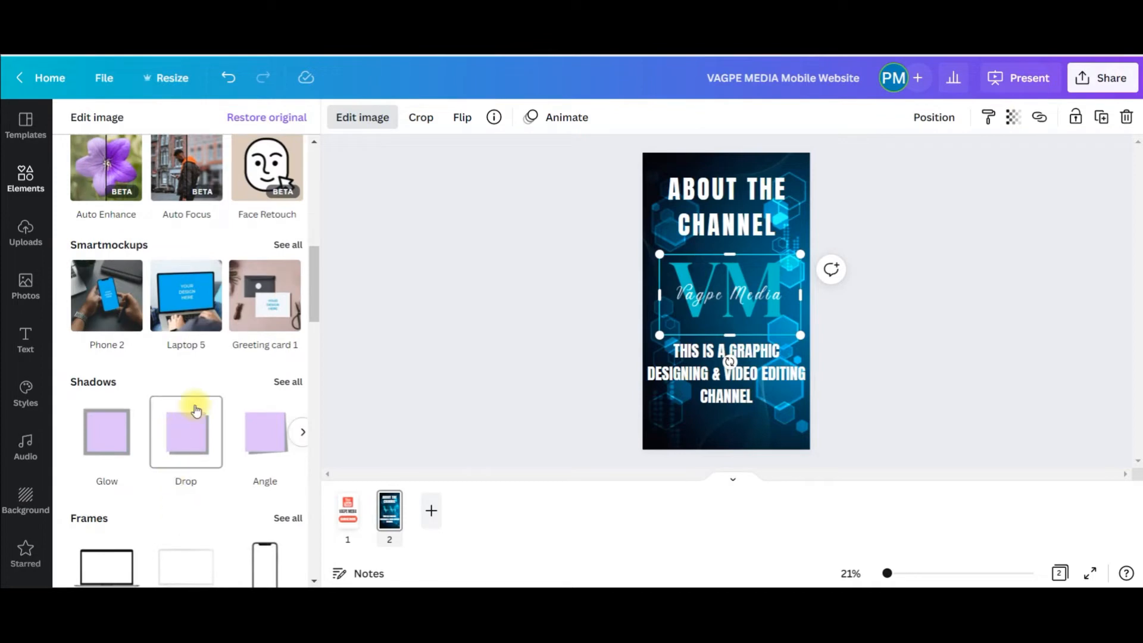
left_click(200, 439)
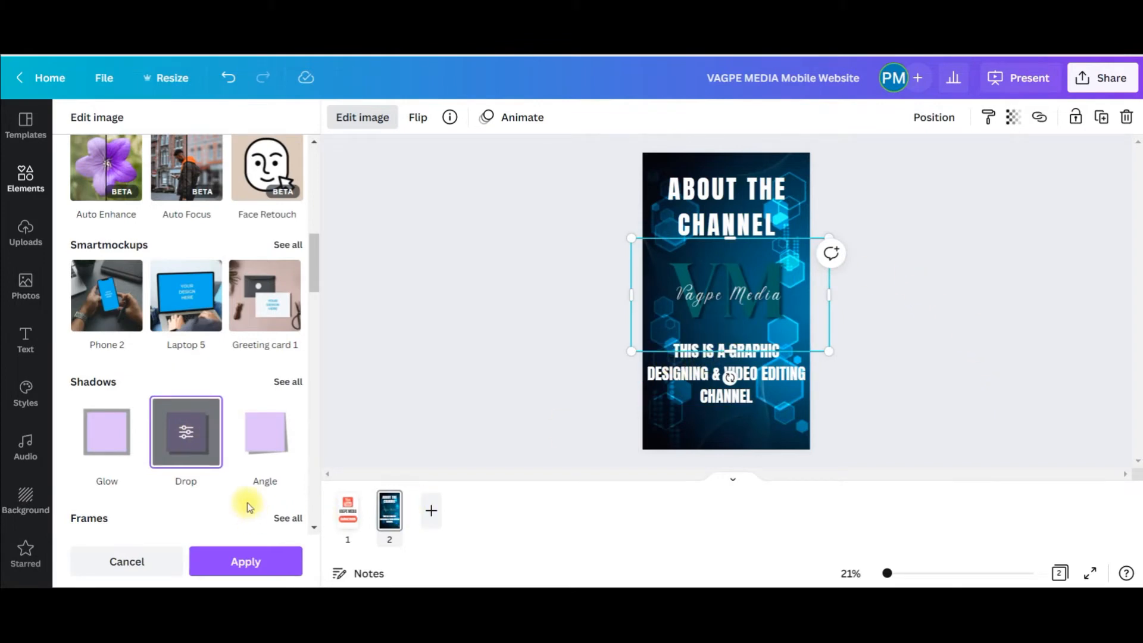
left_click(187, 435)
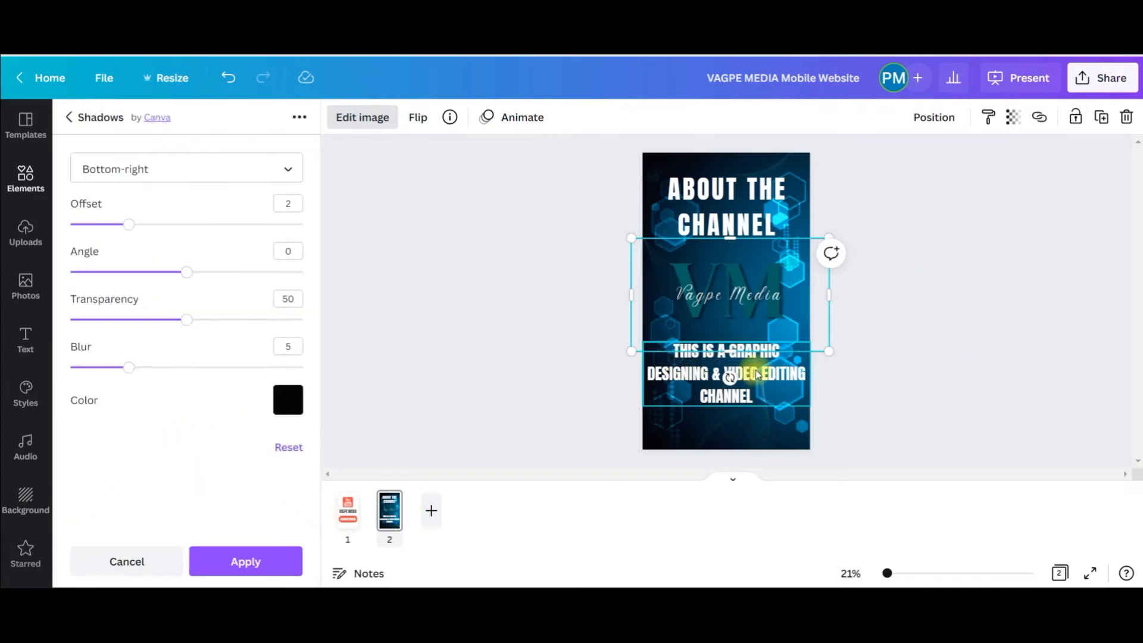
left_click(225, 174)
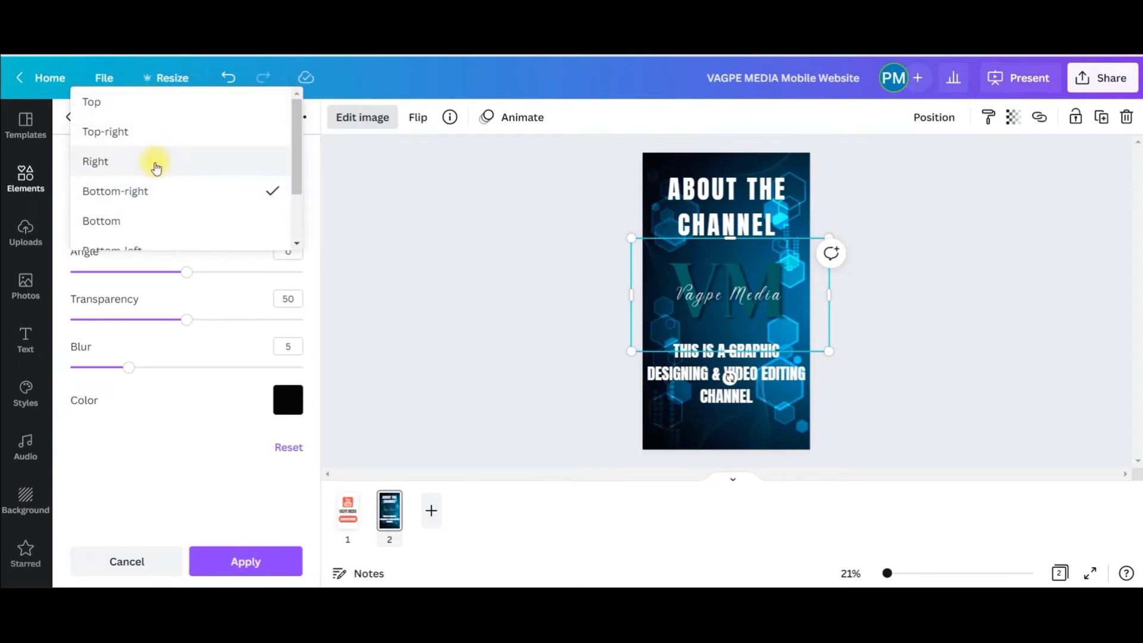
left_click(155, 196)
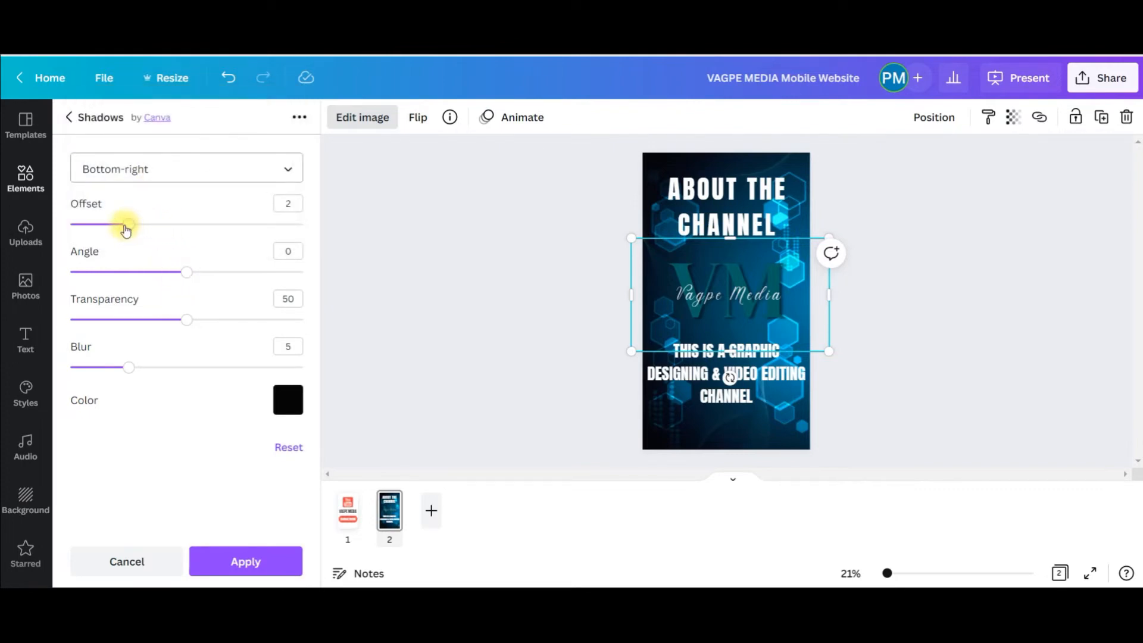
Step: Give the VM logo's shadow an offset of 3, a white colour and a blur of 2
left_click(280, 400)
left_click(476, 324)
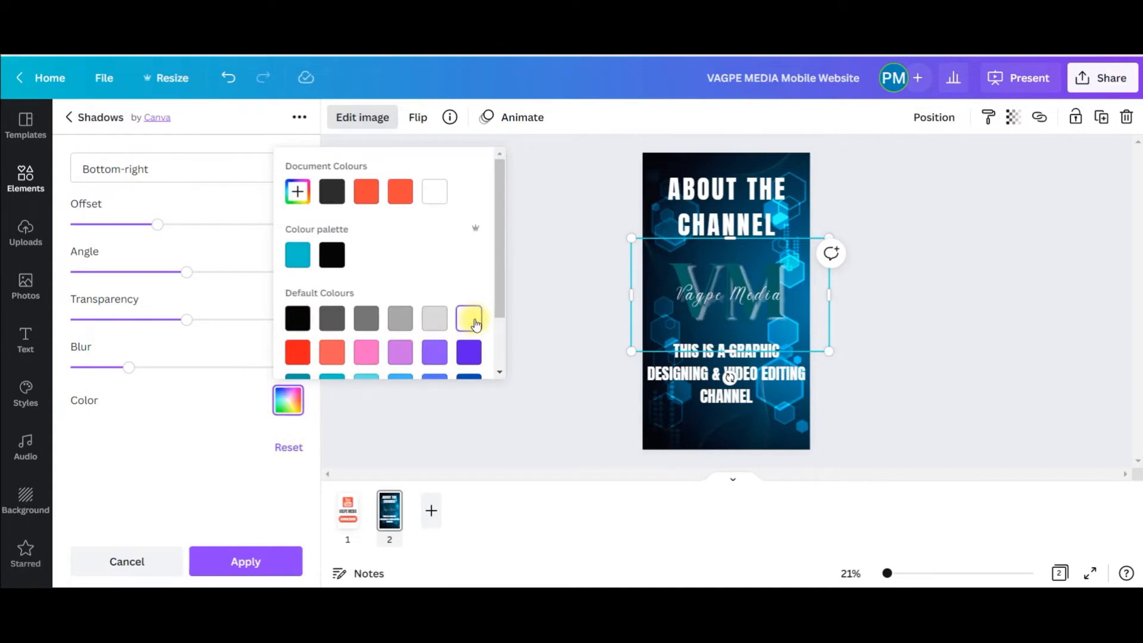
left_click(148, 422)
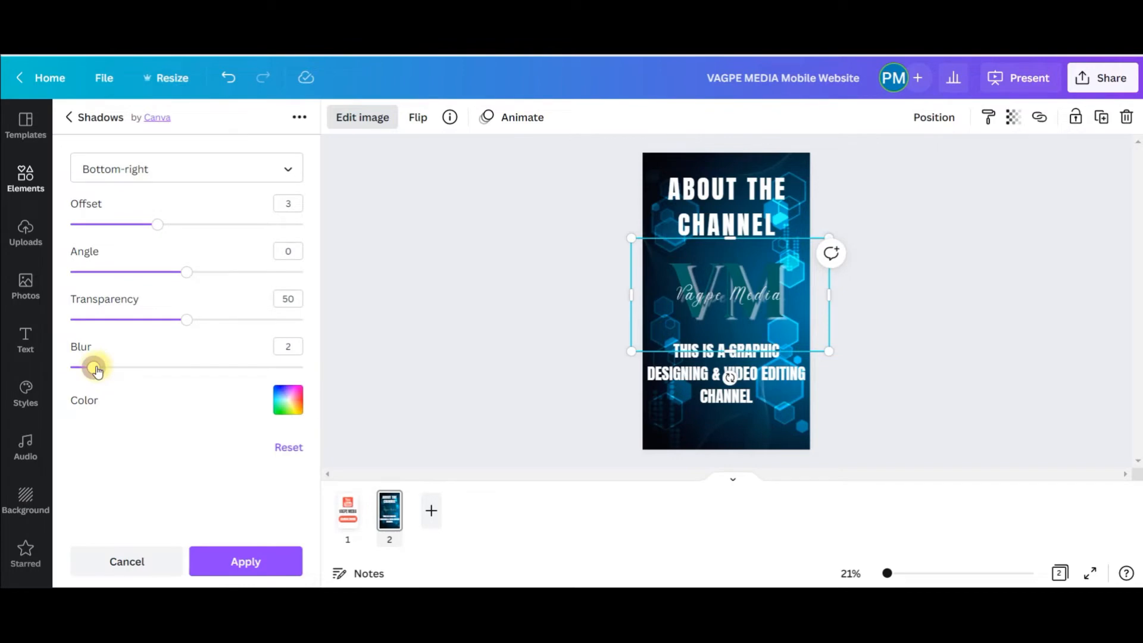
left_click(568, 524)
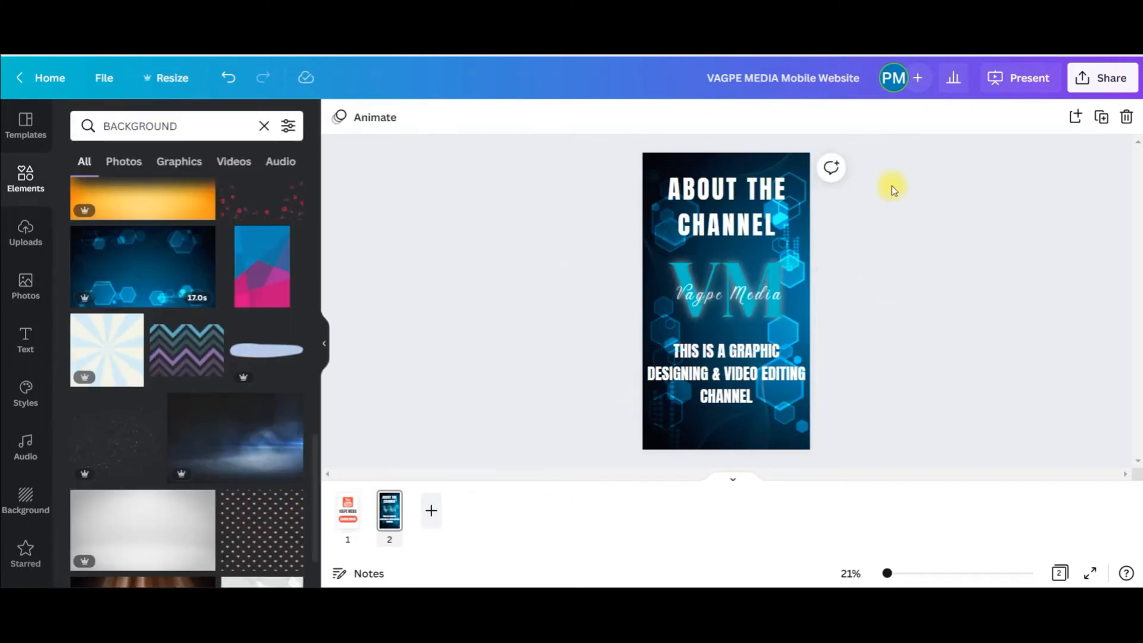
Step: Add a blank third page and place a grey square shape on it
left_click(431, 511)
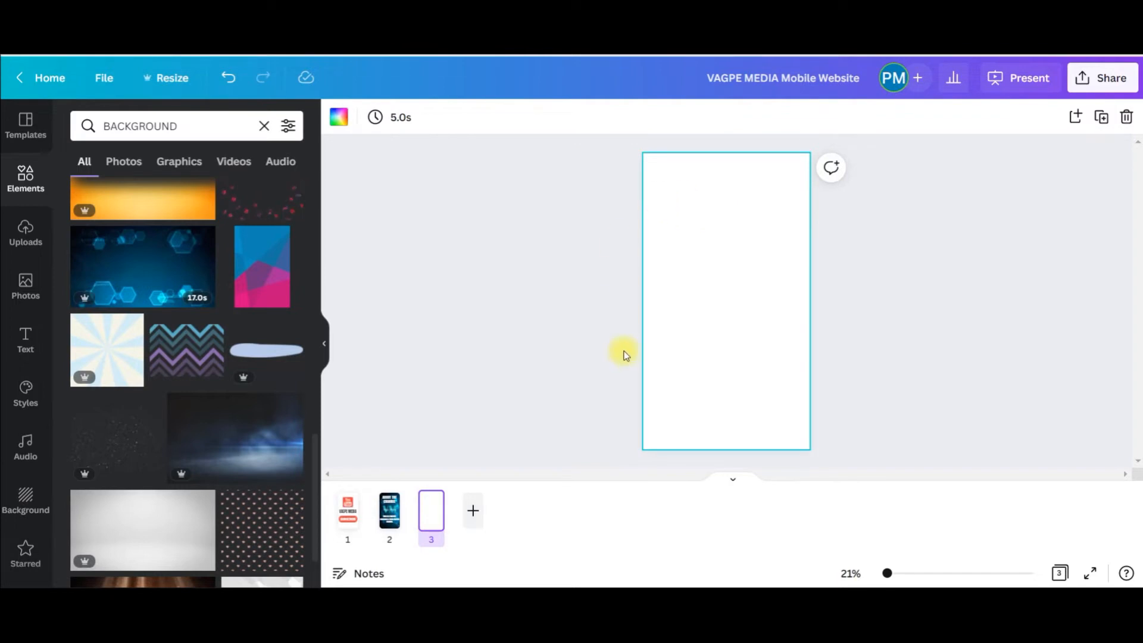
scroll(147, 350, "up", 4)
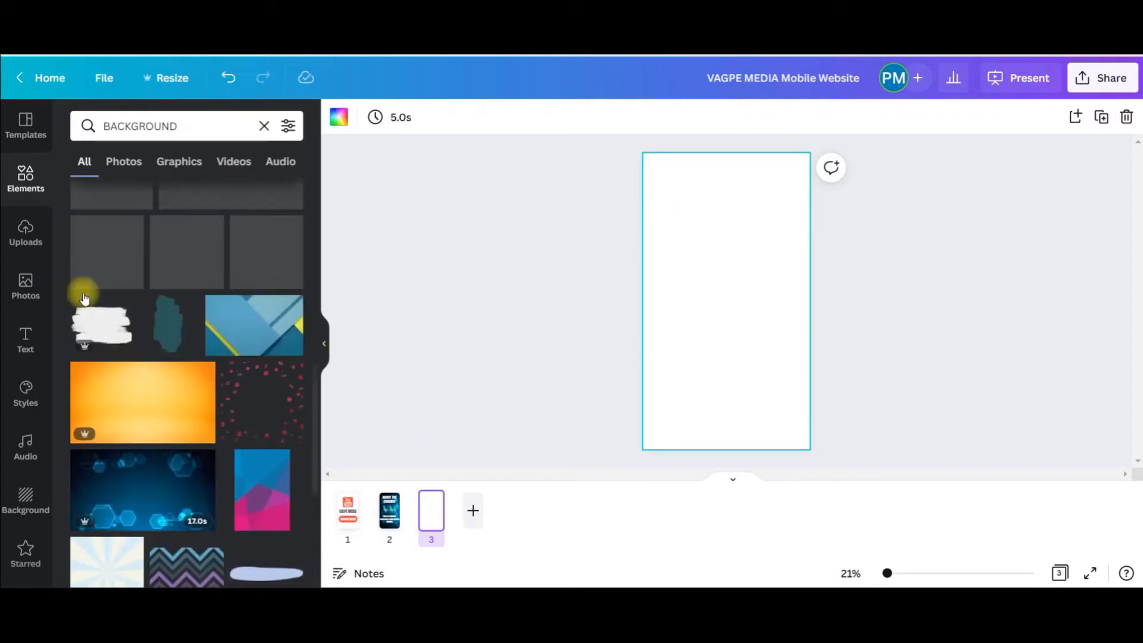
left_click(27, 178)
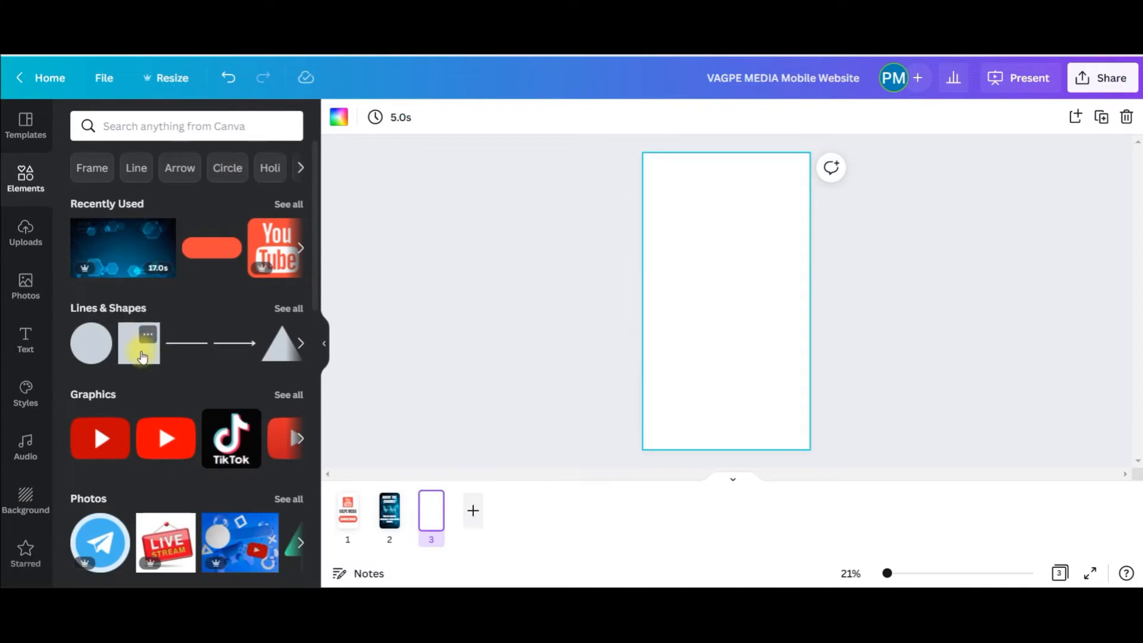
left_click(143, 347)
Step: Search the elements for YOUTUBE and set the photo of piled red play buttons as the third page's background
left_click(155, 128)
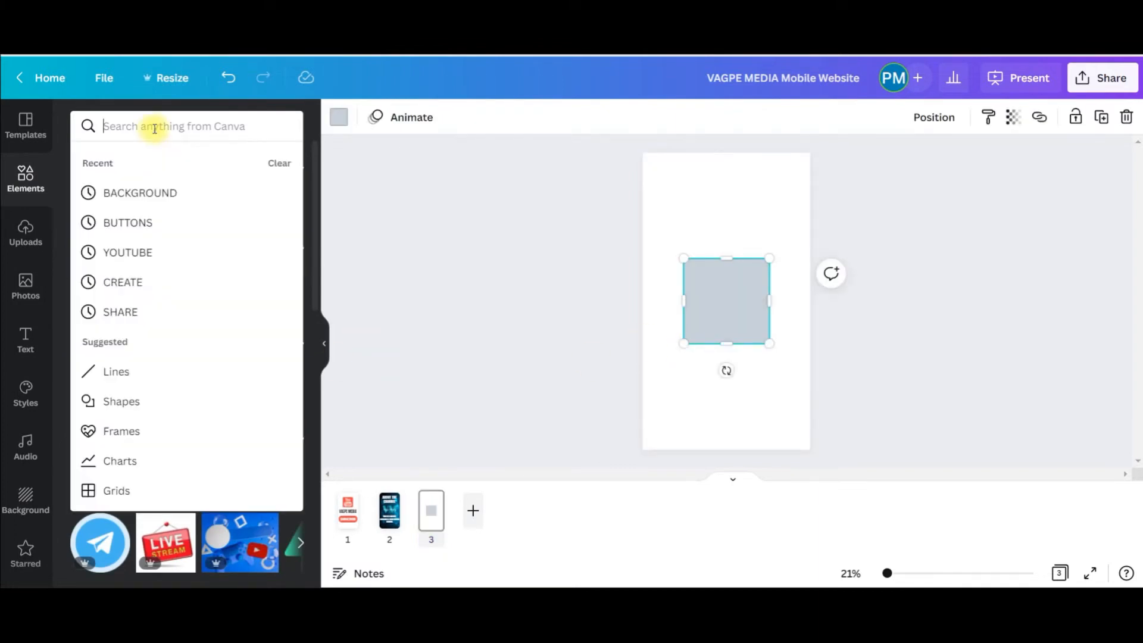
type("YO")
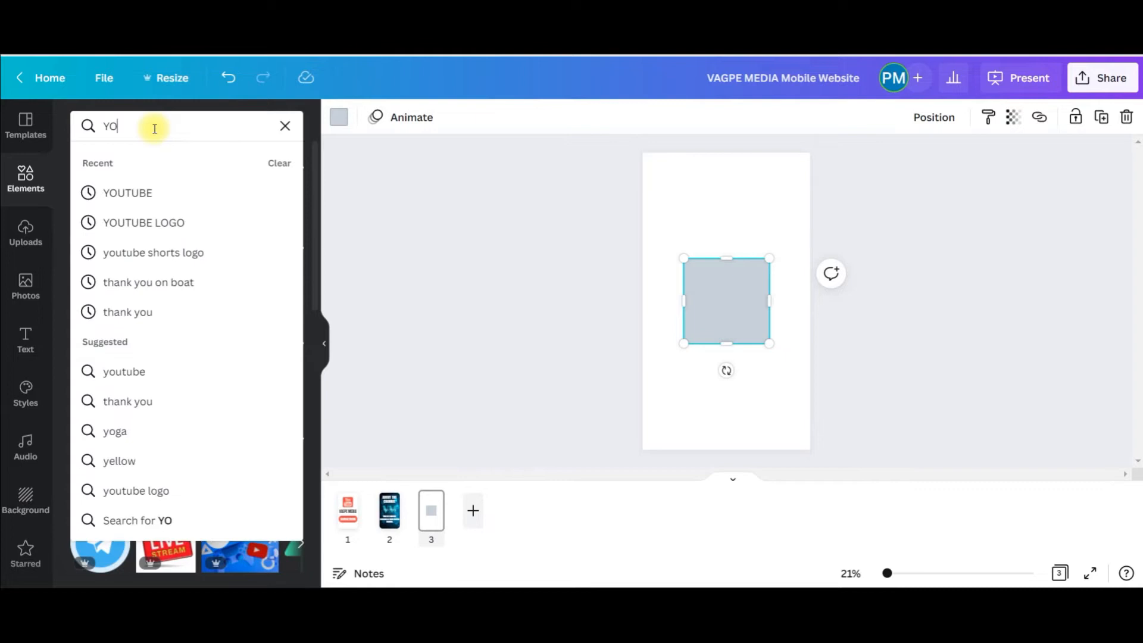
type("UTUBE")
key("Return")
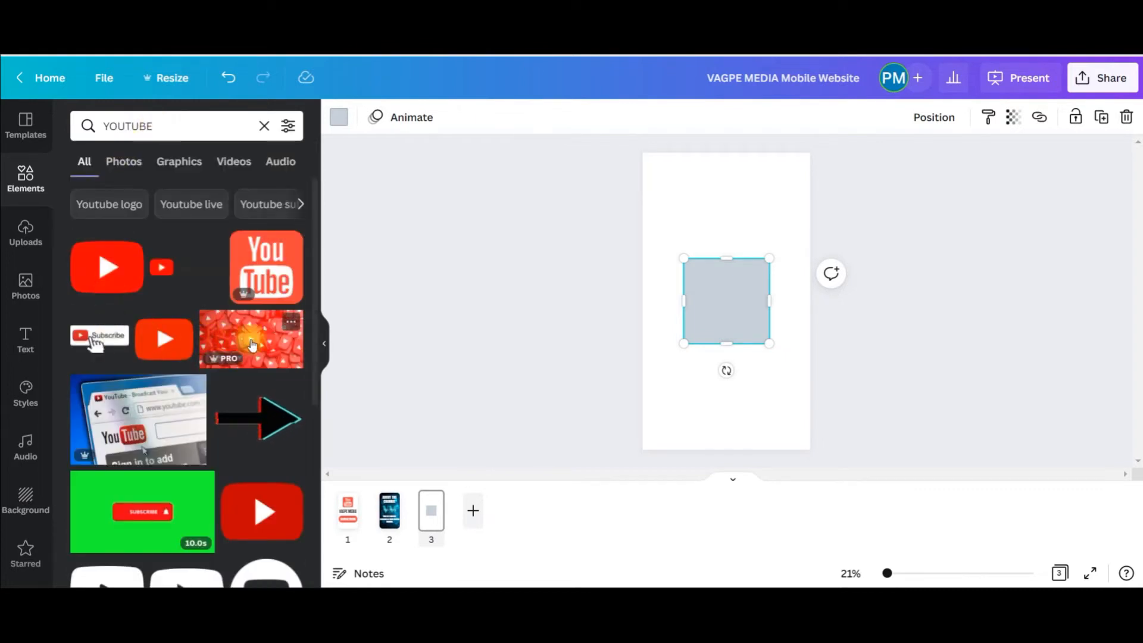
left_click(252, 345)
left_click_drag(724, 369, 763, 301)
right_click(760, 302)
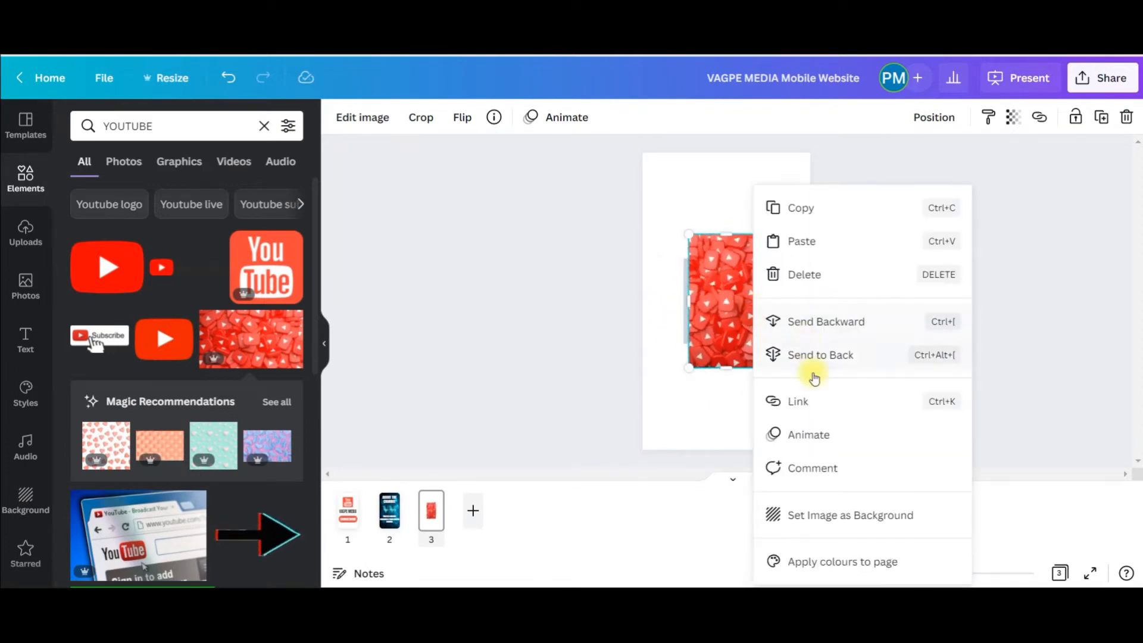
left_click(832, 523)
Step: Set the transparency of the red play-button background image to 33
left_click(740, 219)
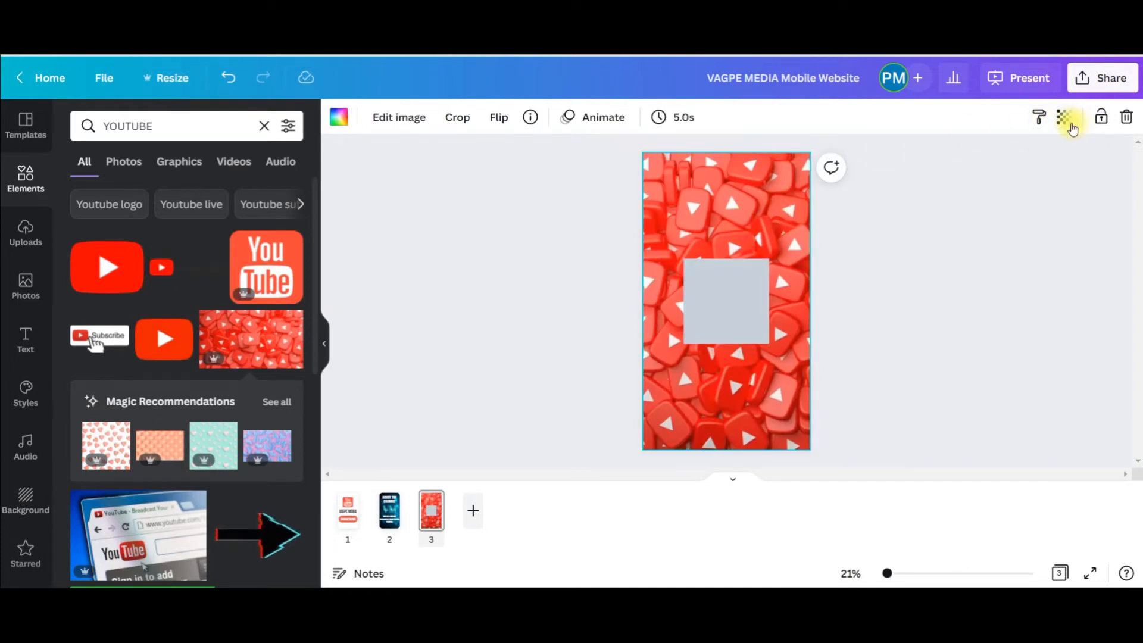
left_click(1064, 119)
left_click_drag(1066, 180, 961, 182)
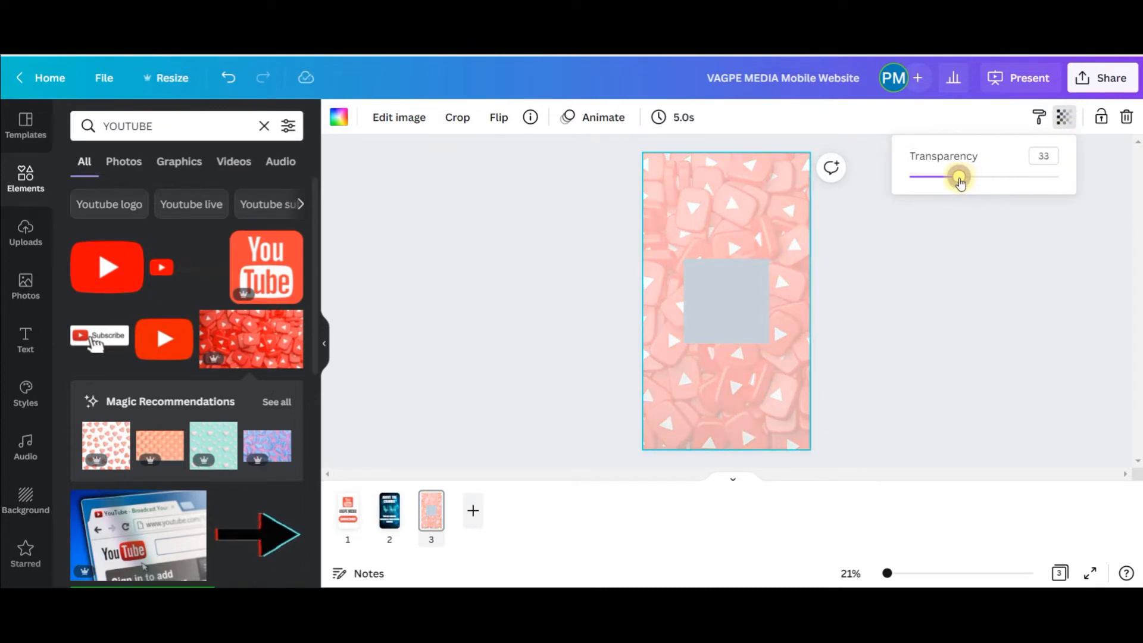
left_click(949, 253)
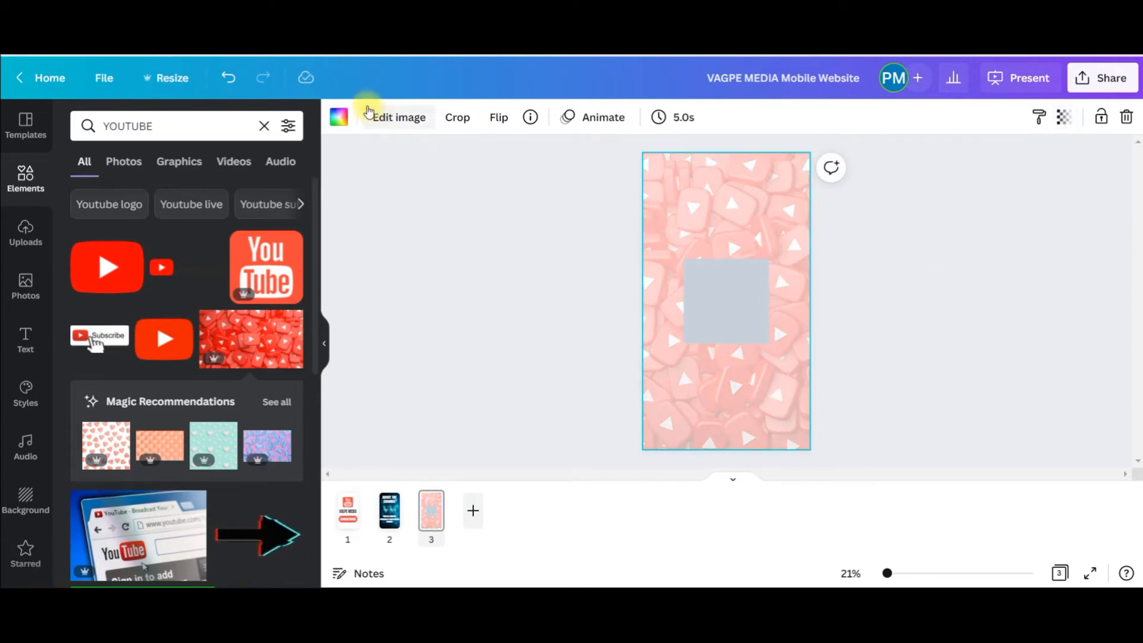
Step: Adjust the background image to brightness 30 and blur 18
left_click(379, 118)
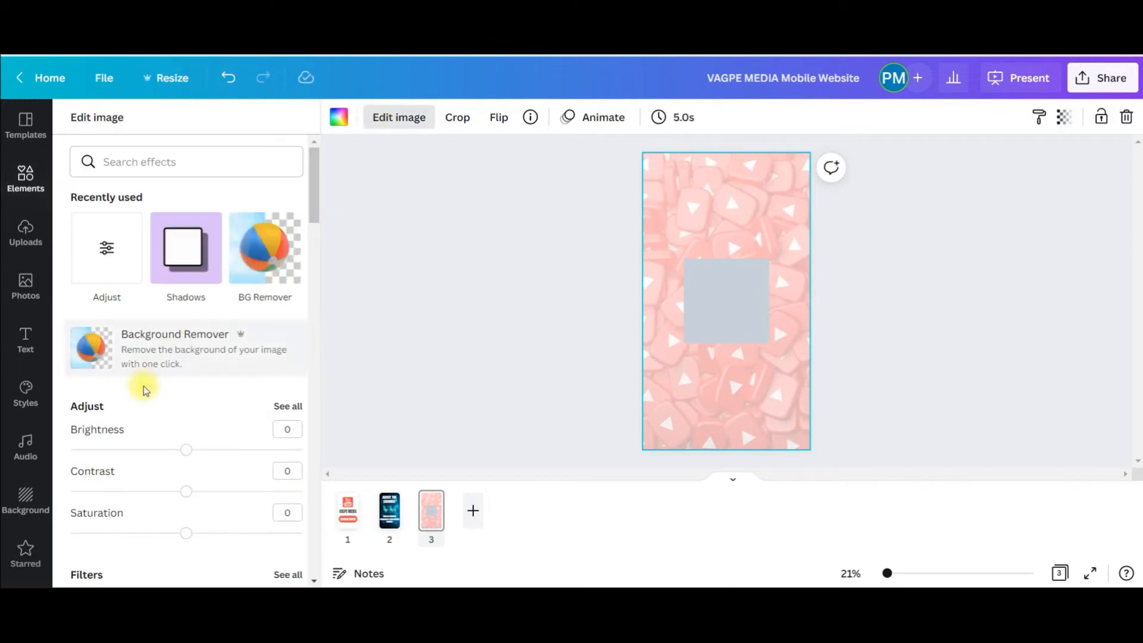
left_click_drag(187, 453, 223, 462)
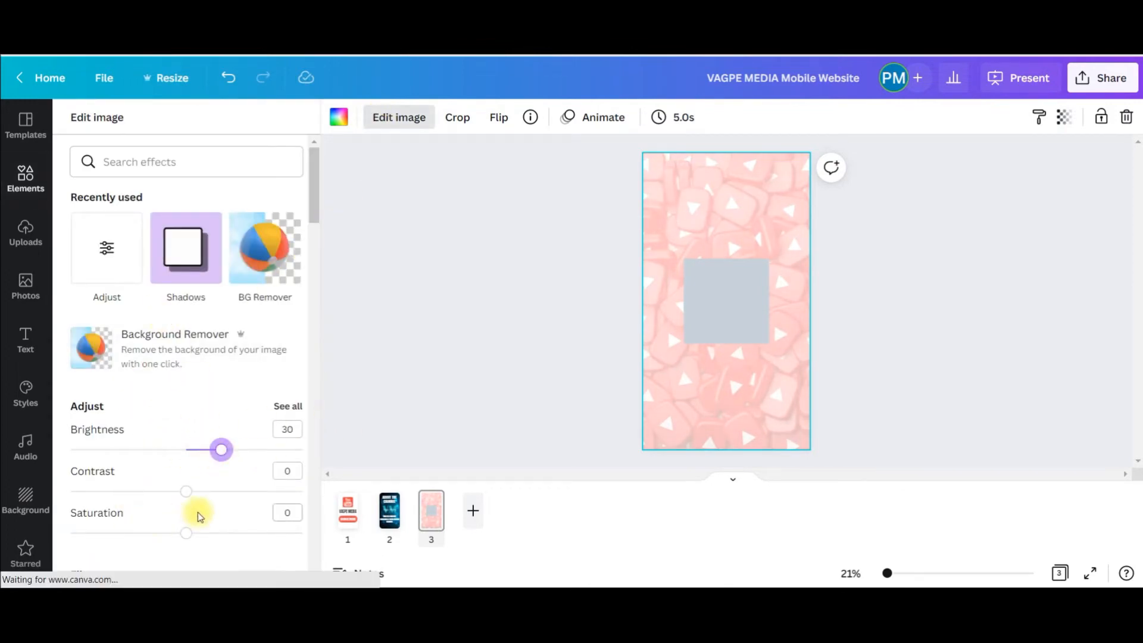
left_click(289, 407)
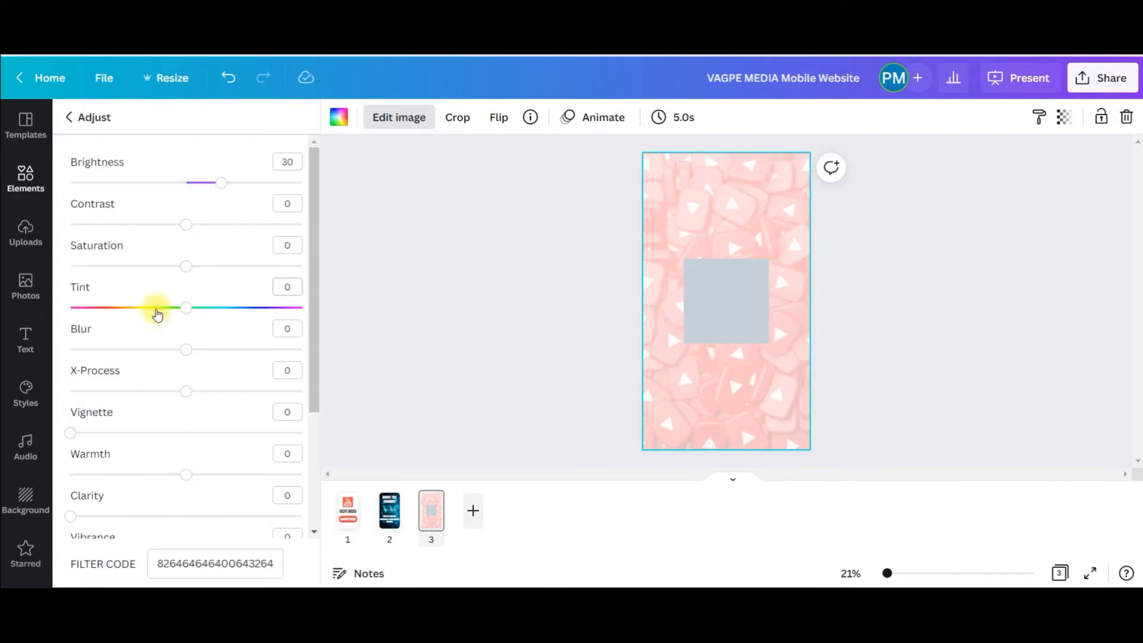
left_click_drag(188, 352, 234, 354)
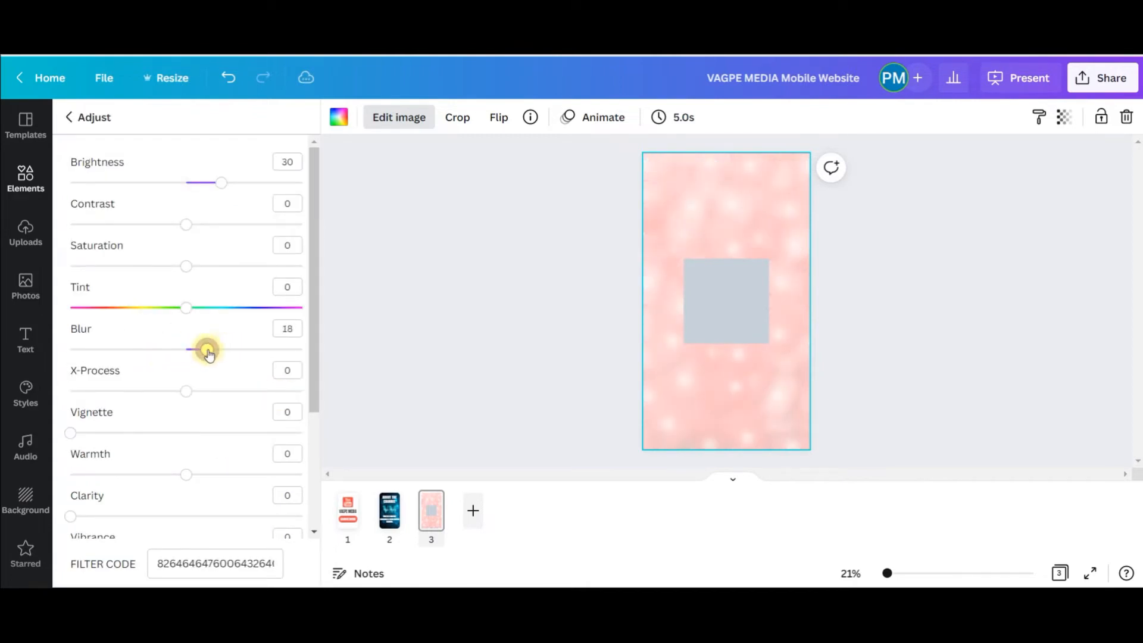
left_click(487, 313)
Step: Reshape the grey square into a wide rectangle and duplicate it into three centred, evenly spaced rectangles down the page
left_click(697, 307)
left_click_drag(719, 288, 697, 217)
left_click_drag(702, 163, 701, 203)
left_click_drag(723, 203, 748, 194)
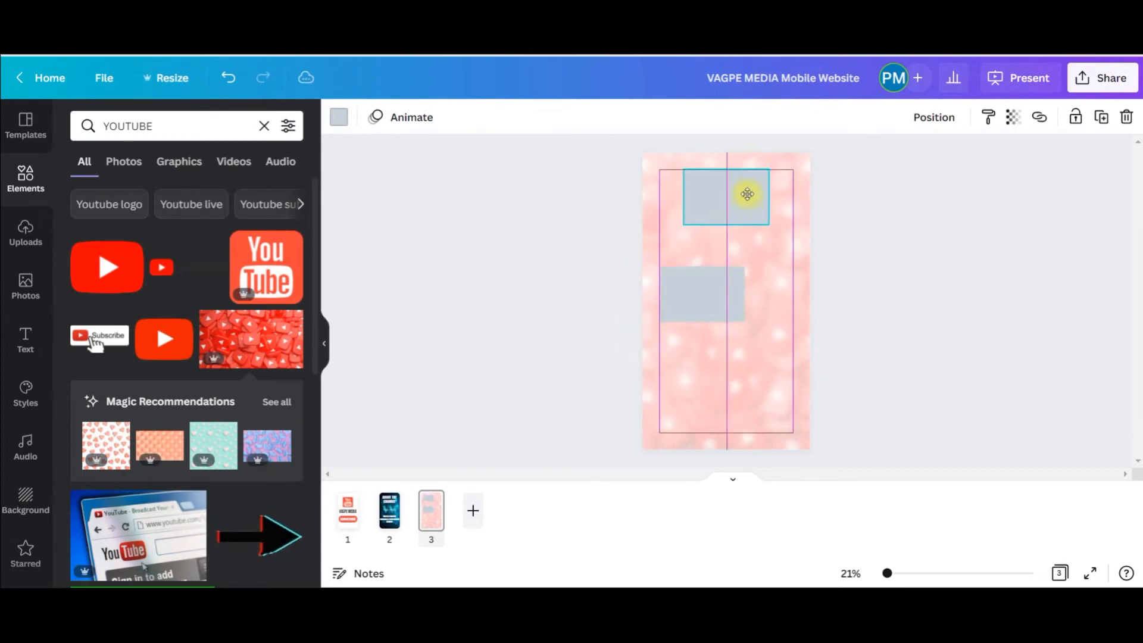
left_click_drag(715, 292, 717, 399)
key("ctrl+d")
left_click_drag(725, 209, 725, 217)
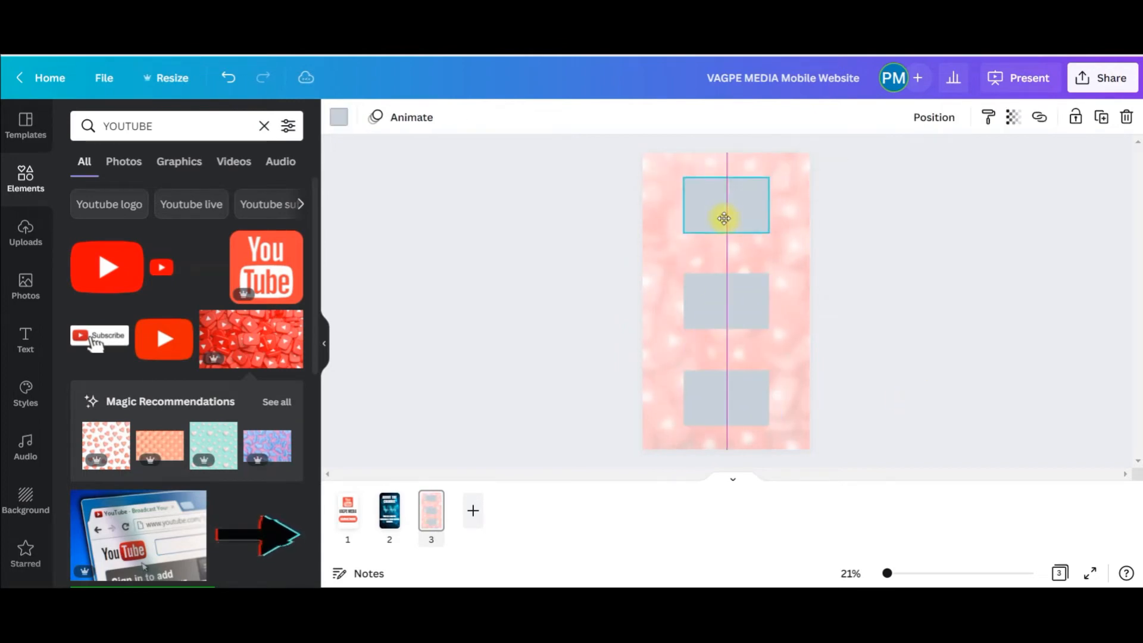
left_click(535, 212)
Step: Add the pink GLOW text style, scale it to size 110 and place it between the first and second rectangles
left_click(25, 331)
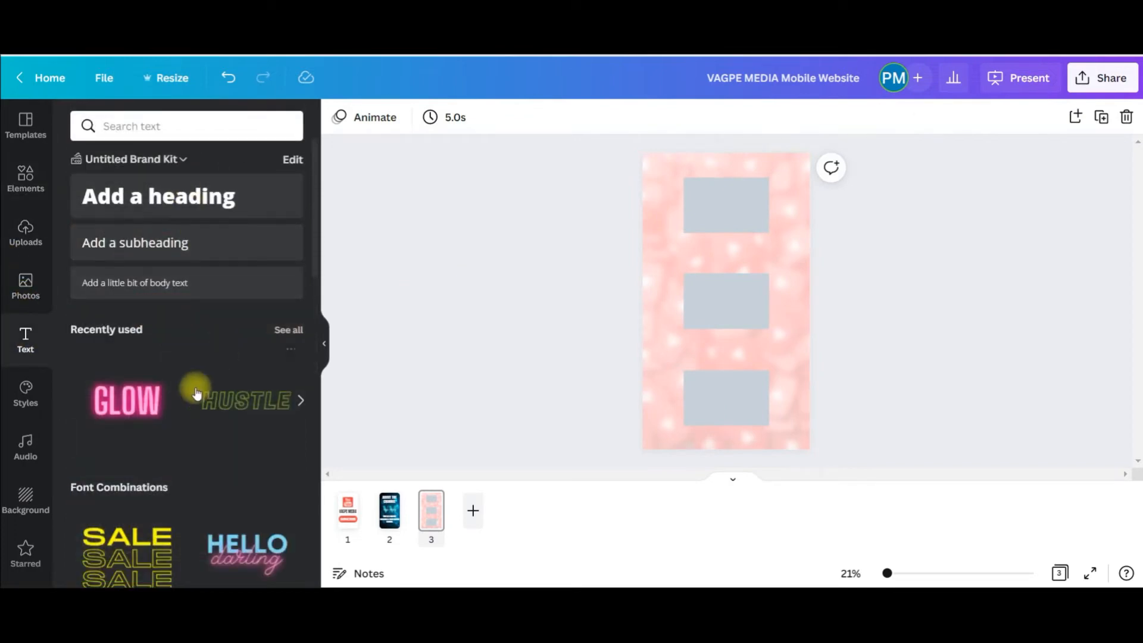
scroll(186, 405, "down", 4)
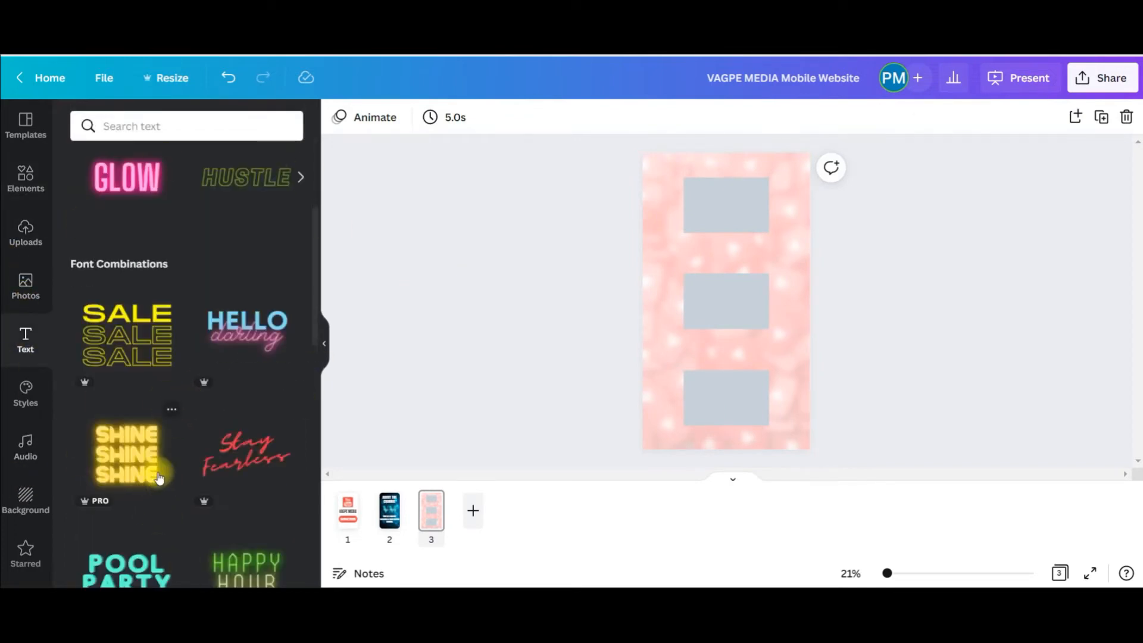
scroll(161, 479, "down", 2)
scroll(178, 478, "down", 2)
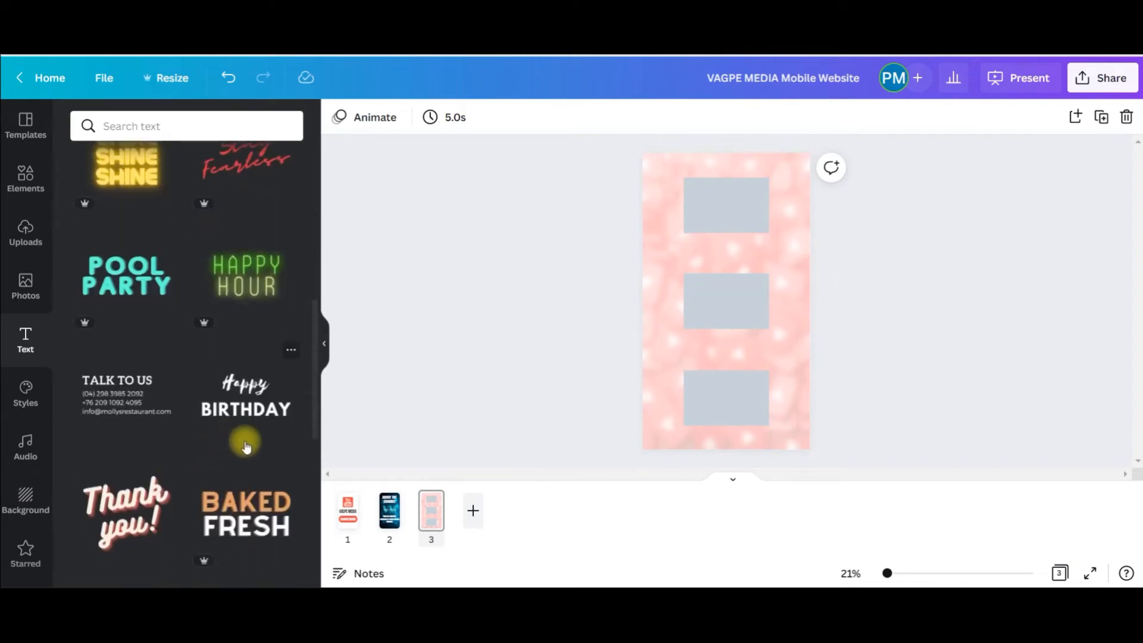
scroll(268, 498, "down", 3)
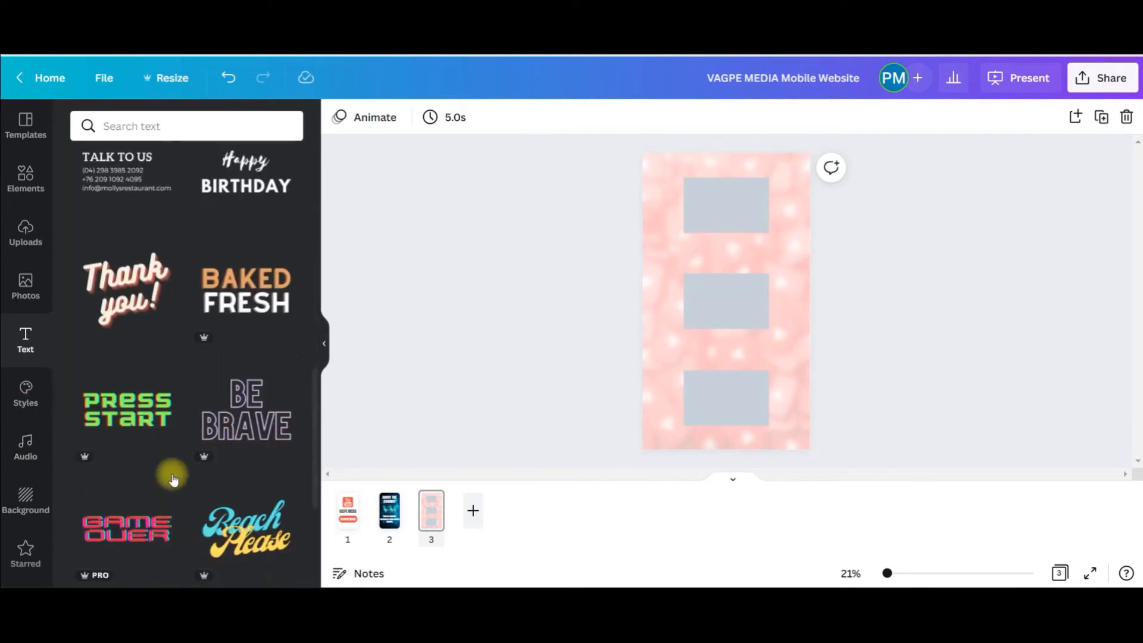
scroll(261, 399, "up", 6)
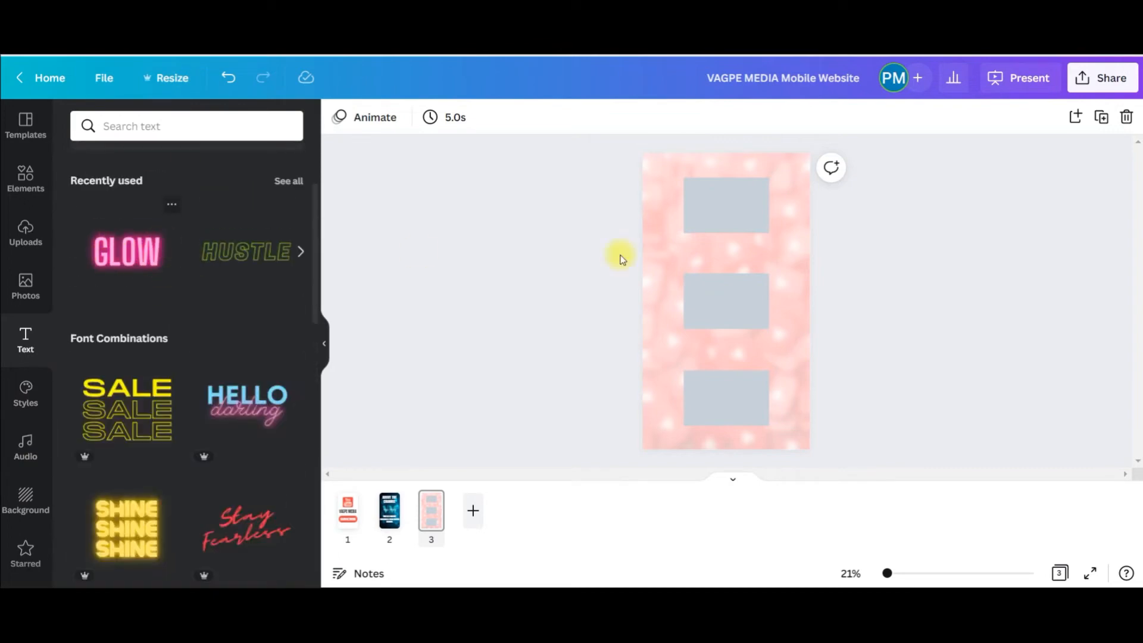
left_click(127, 250)
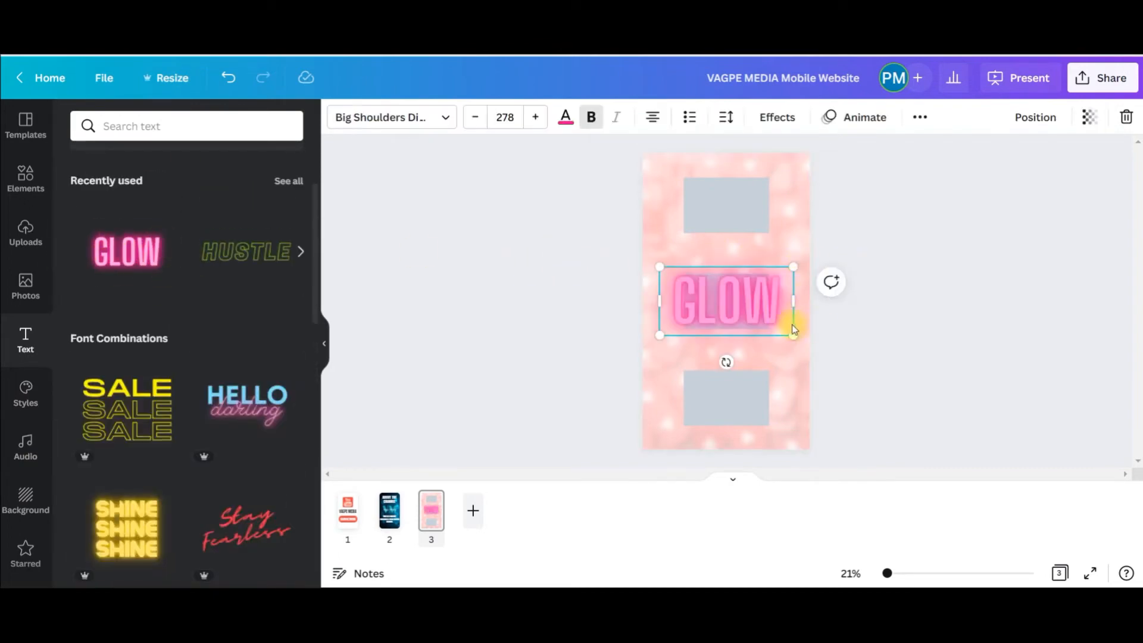
left_click_drag(799, 334, 726, 253)
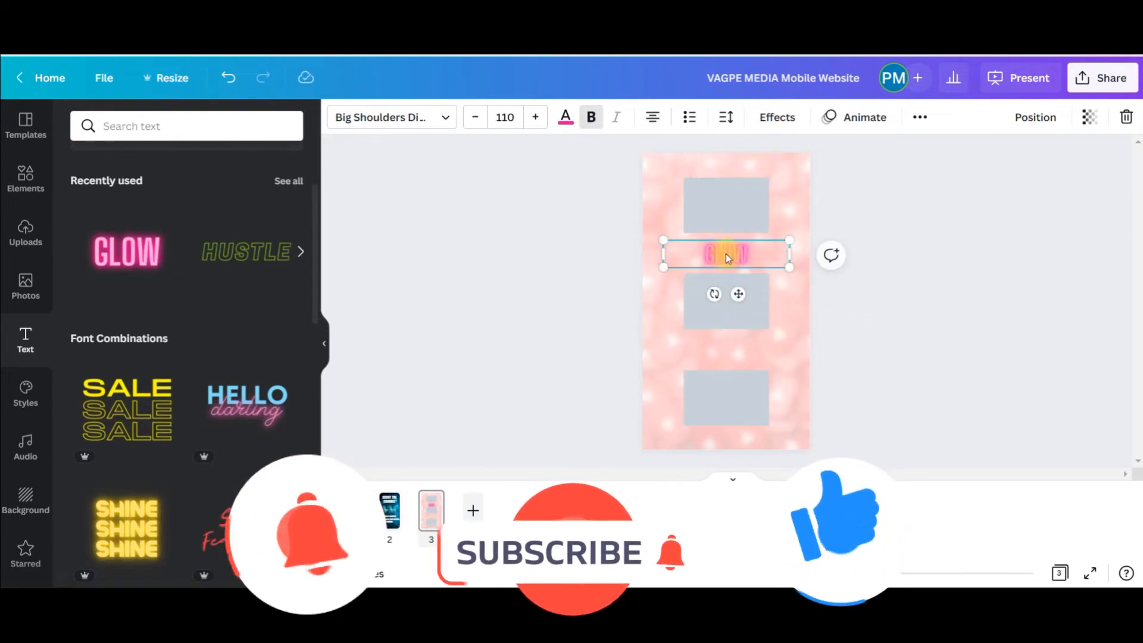
Step: Switch to YouTube Studio and open the channel's list of uploaded content
double_click(729, 253)
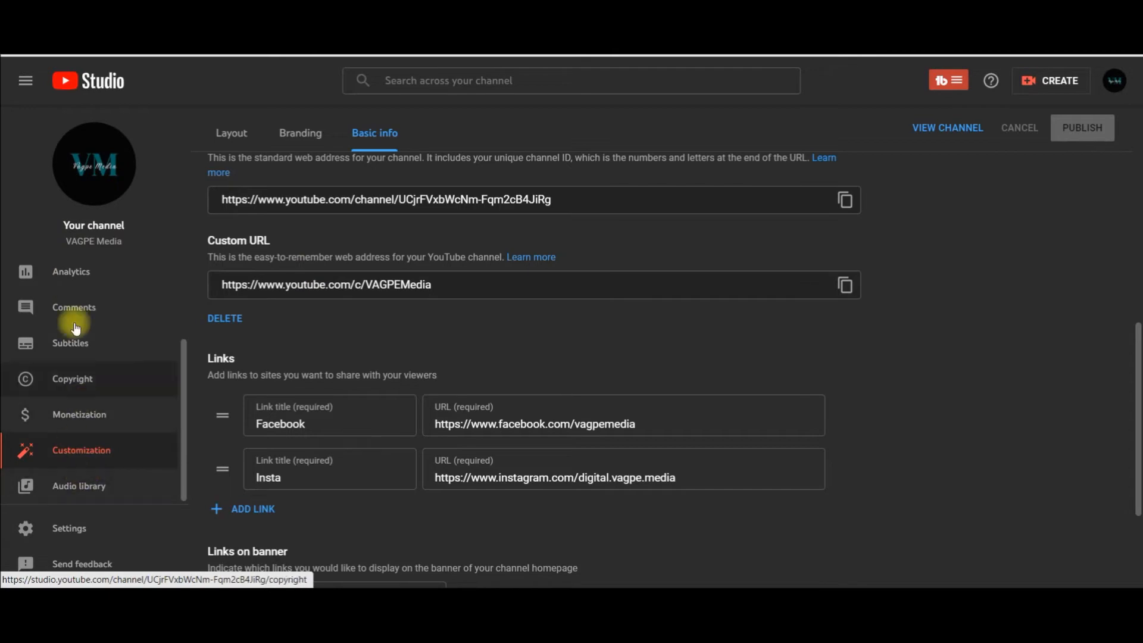
scroll(82, 313, "up", 2)
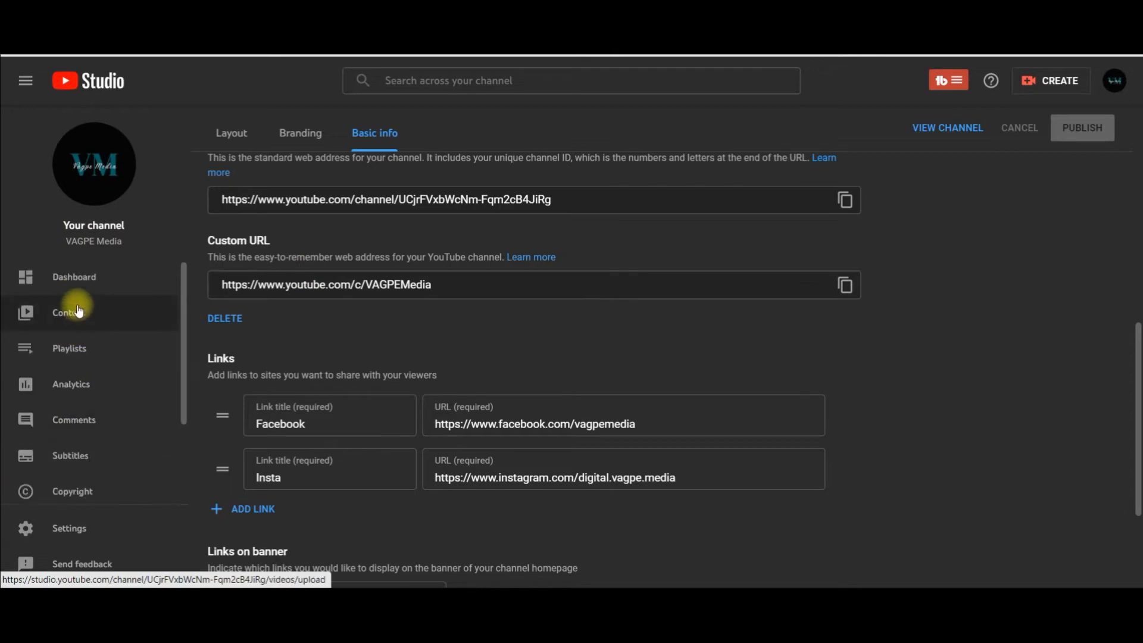
left_click(115, 312)
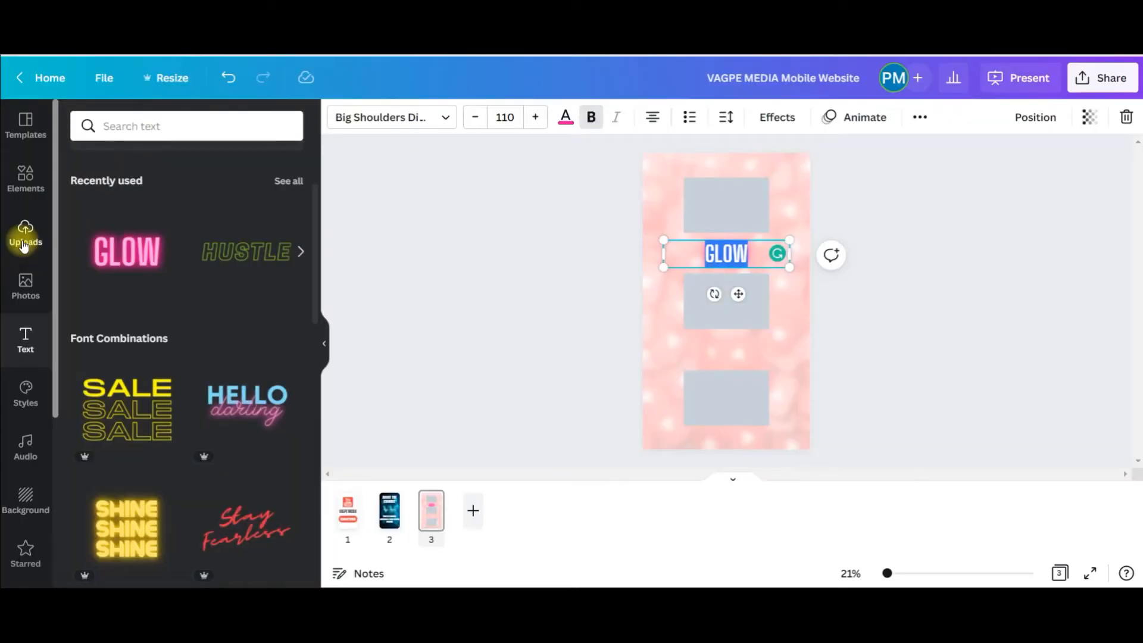
Step: Place three uploaded video thumbnails over the grey rectangles: Basic Pillars first, YouTube Thumbnails in Canva second, 3 Basic Pillars third
left_click(23, 244)
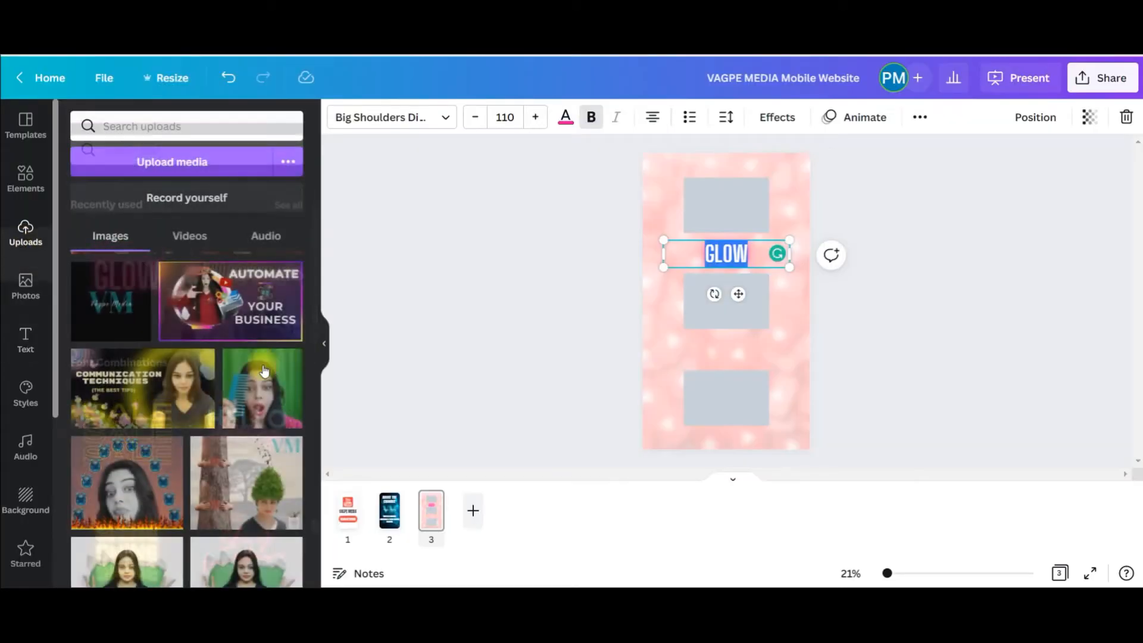
scroll(198, 488, "down", 4)
scroll(198, 488, "down", 10)
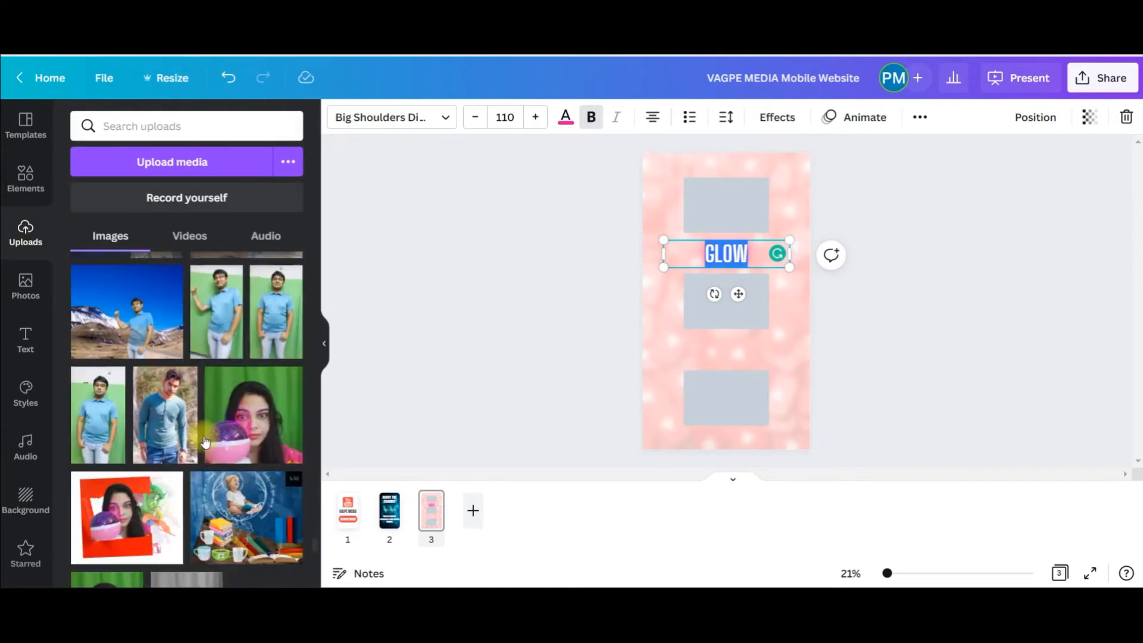
left_click_drag(266, 374, 727, 205)
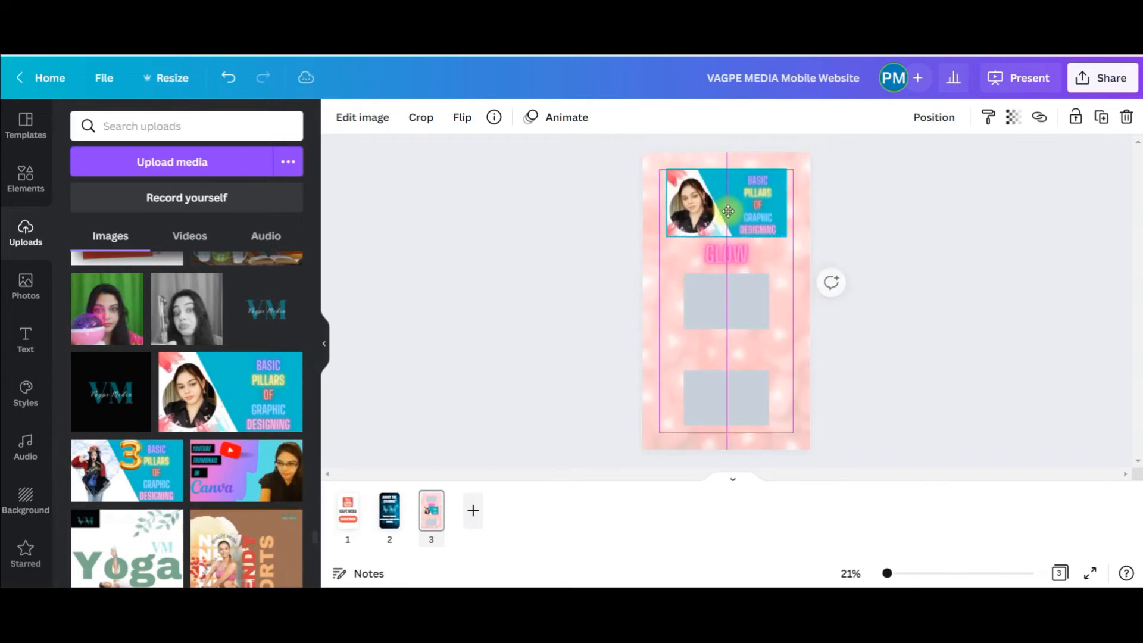
left_click(243, 467)
left_click(126, 470)
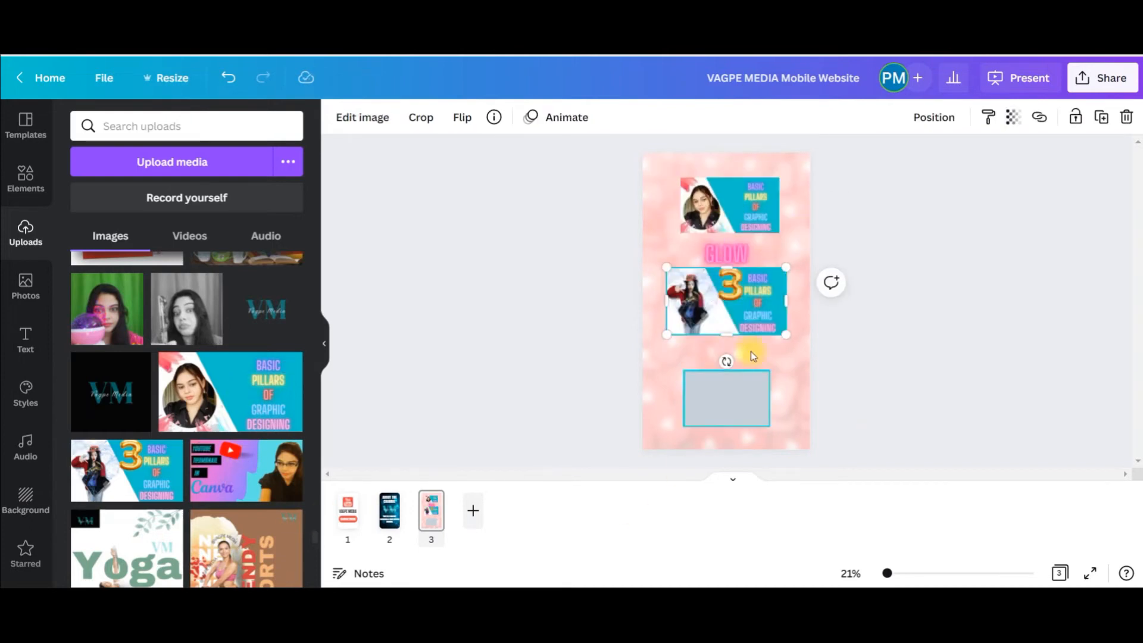
left_click_drag(749, 318, 752, 415)
Step: Copy the YouTube thumbnail video's title from its details in YouTube Studio and replace the GLOW text with it in Canva
left_click(1120, 452)
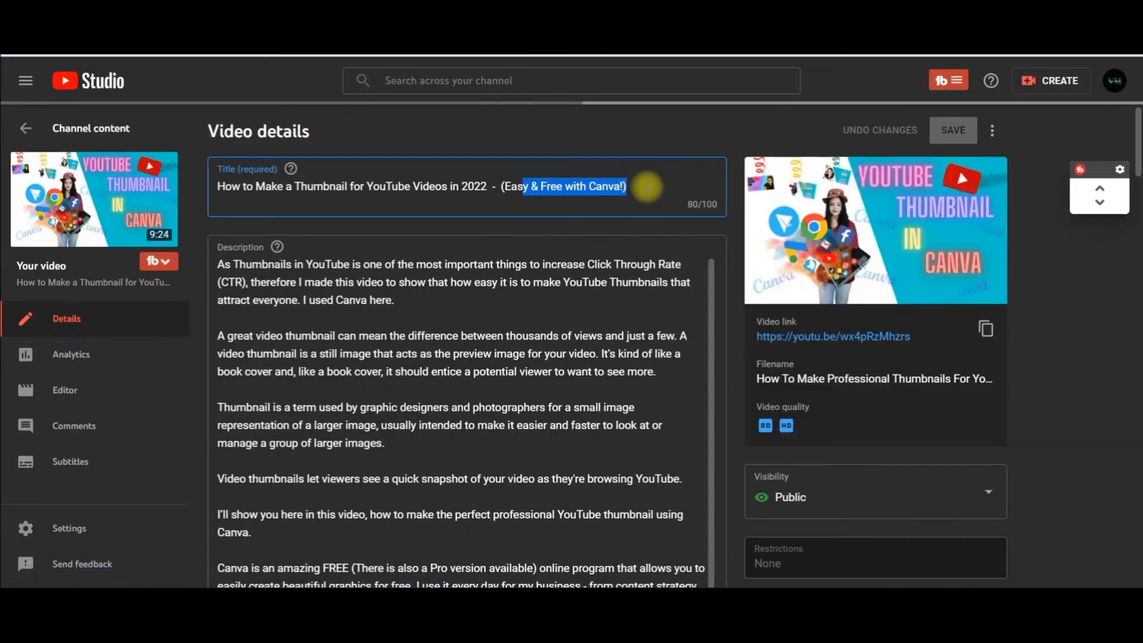
left_click_drag(647, 187, 218, 179)
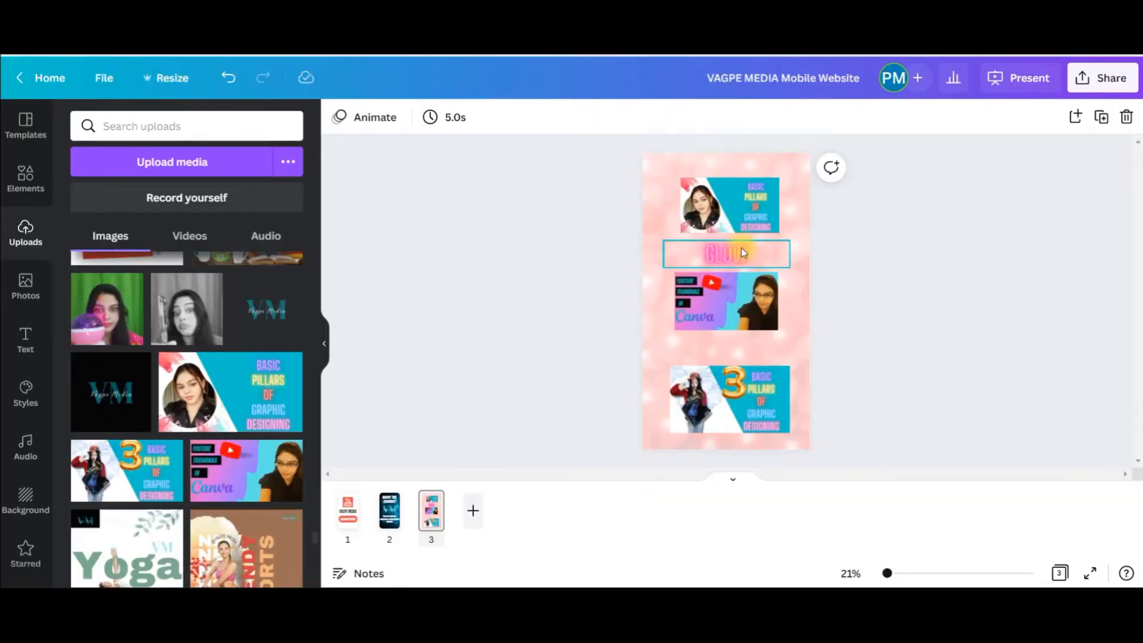
left_click(742, 247)
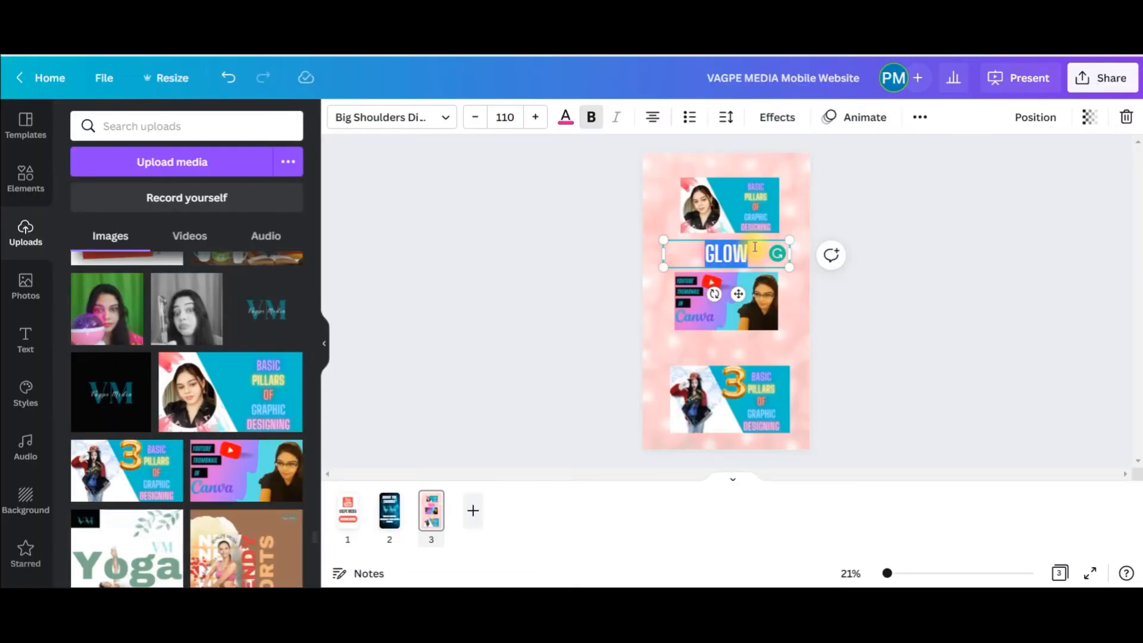
type("HOW TO MAKE A THUMBNAIL FOR YOUTUBE VIDEOS IN 2022 - (EASY & FREE WITH CANVA!)")
Step: Reduce the caption to size 98.9 and shorten its text to "HOW TO MAKE A THUMBNAIL FOR YOUTUBE"
left_click(476, 117)
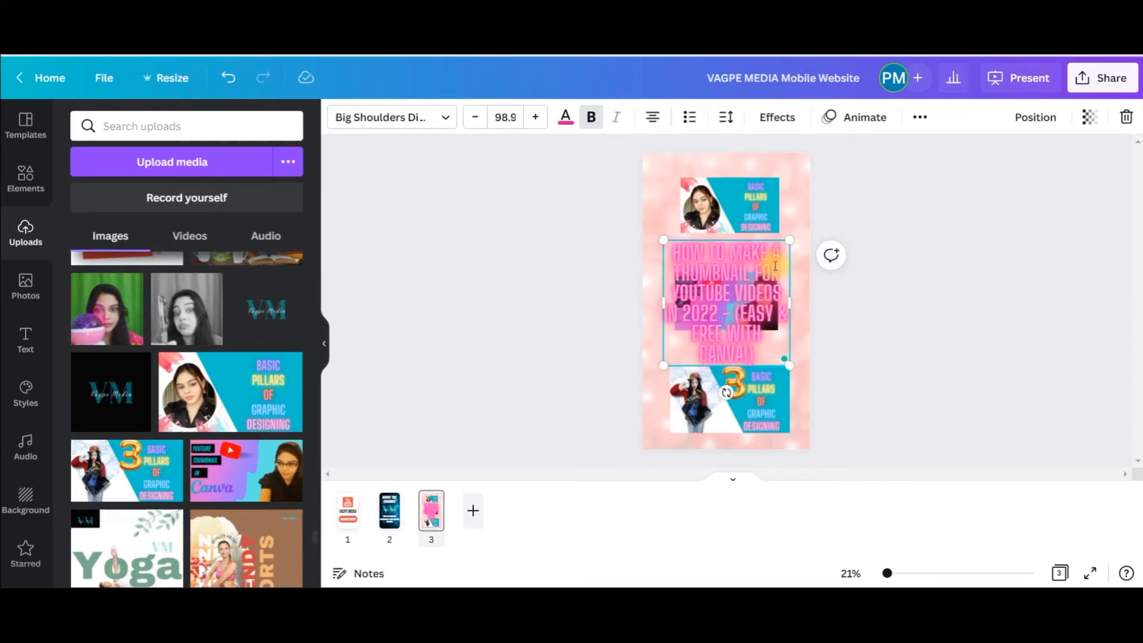
left_click_drag(735, 292, 767, 336)
key("BackSpace")
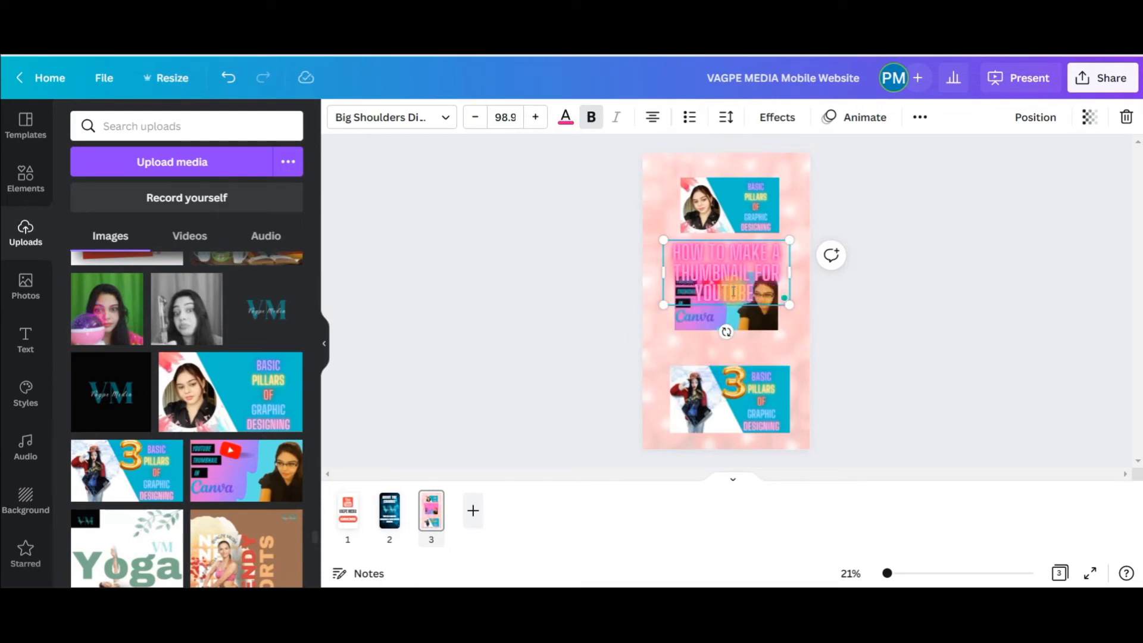
Step: Widen the caption box, scale its text to size 63.3 and centre it between the first and second thumbnails
left_click_drag(789, 272, 886, 272)
left_click_drag(662, 239, 743, 254)
left_click_drag(829, 307, 742, 292)
left_click(592, 125)
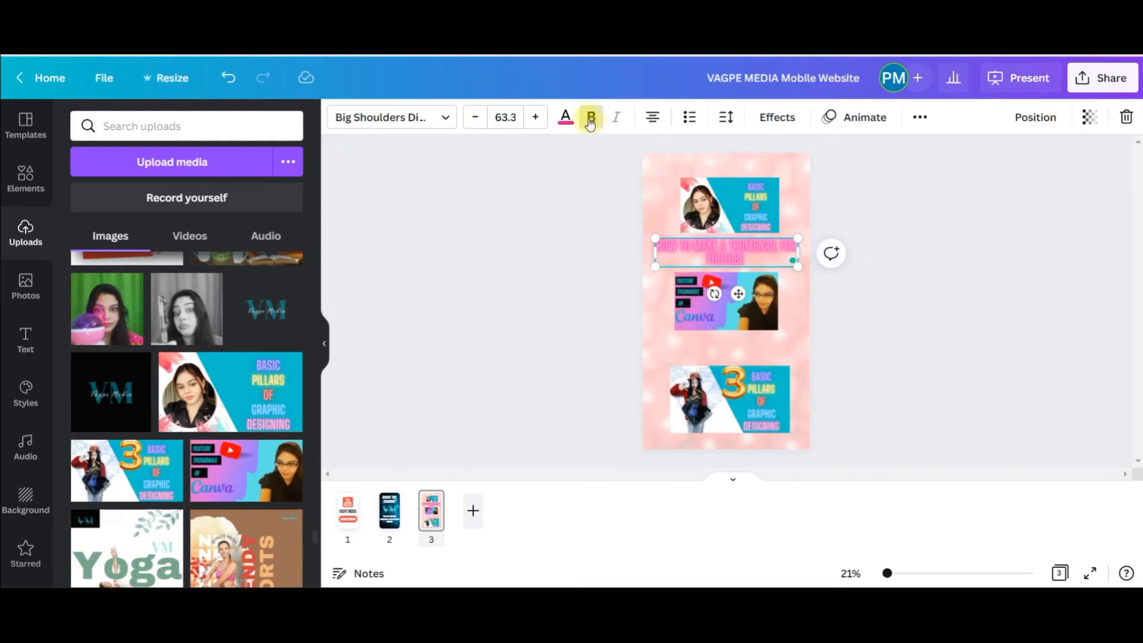
Step: Try the teal brand colour on the caption and settle on the dark grey document colour
left_click(565, 119)
left_click(125, 194)
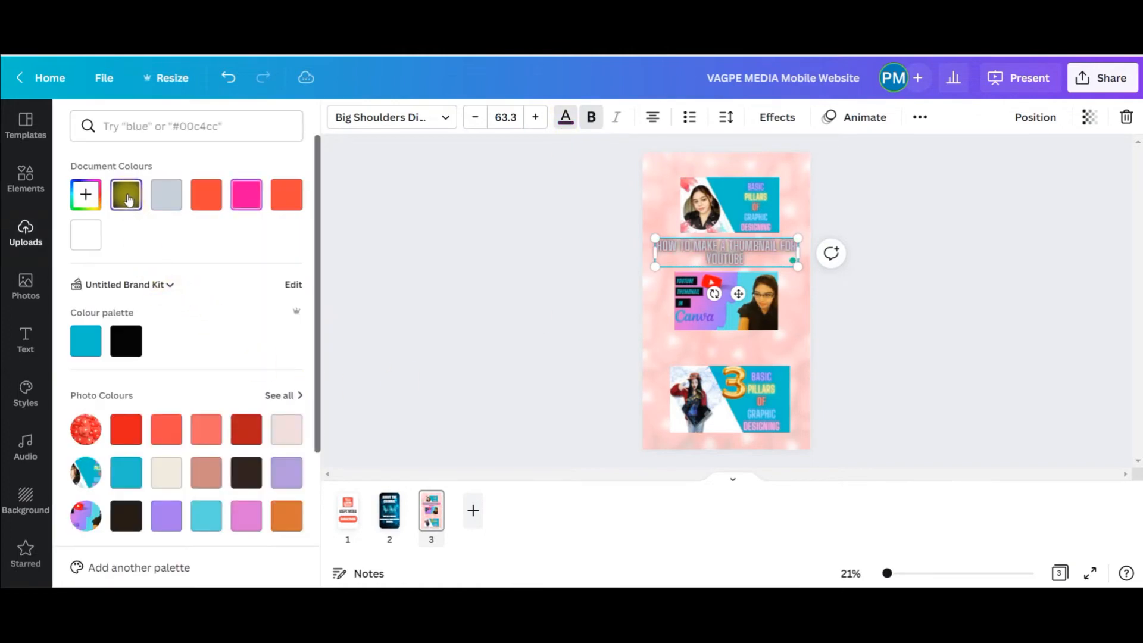
left_click(97, 341)
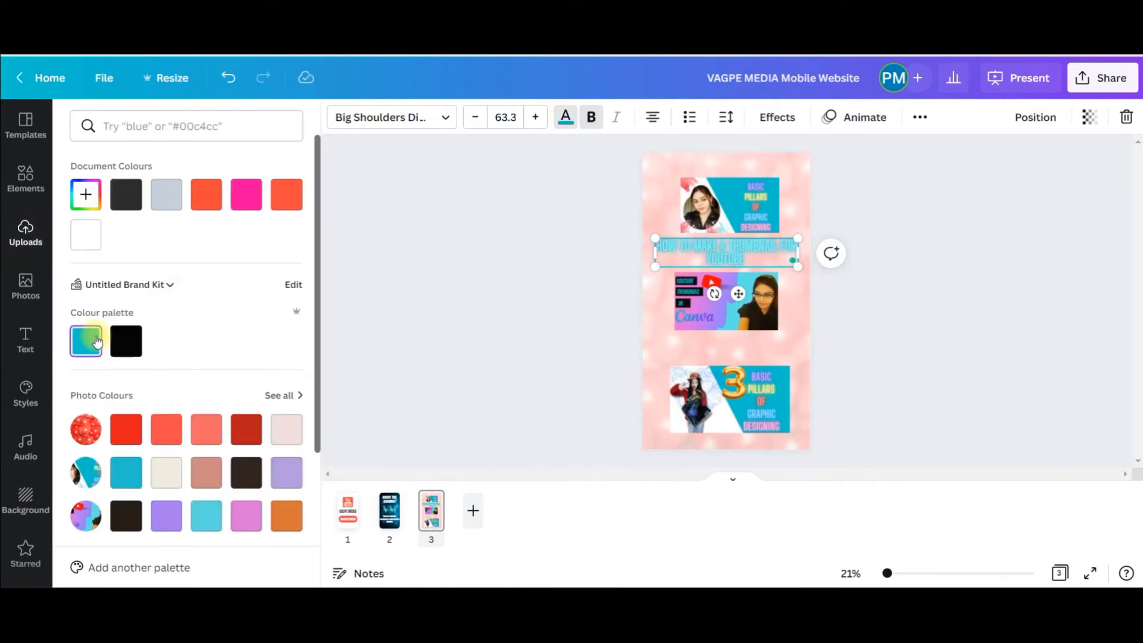
left_click(125, 194)
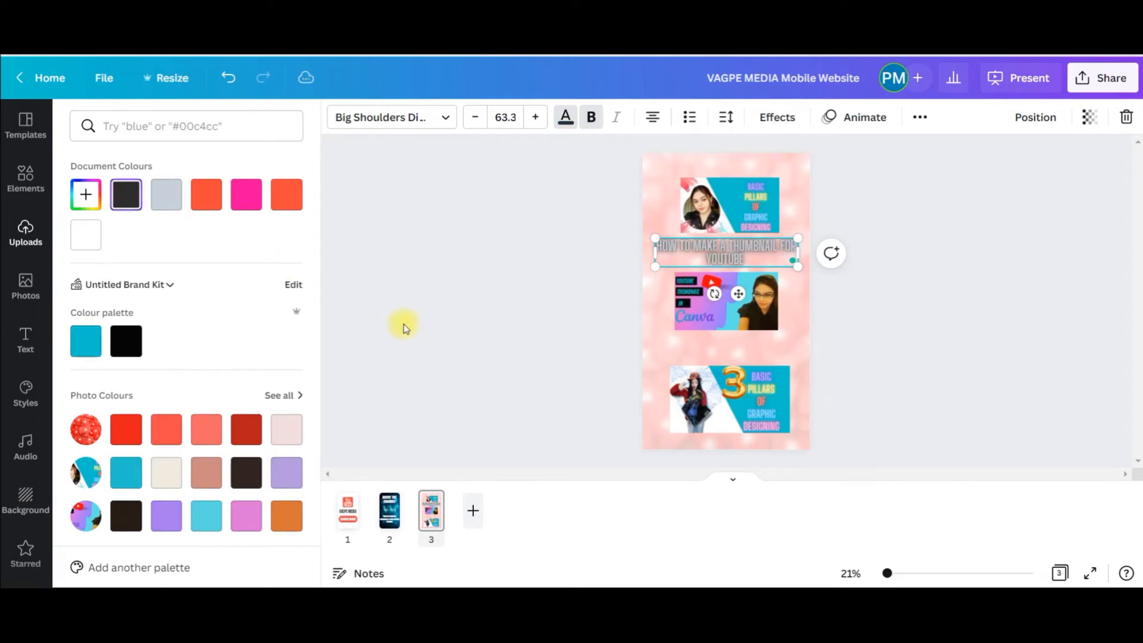
Step: Replace the caption's glow with a Shadow effect at offset 38 in the teal brand colour
left_click(777, 117)
left_click(190, 224)
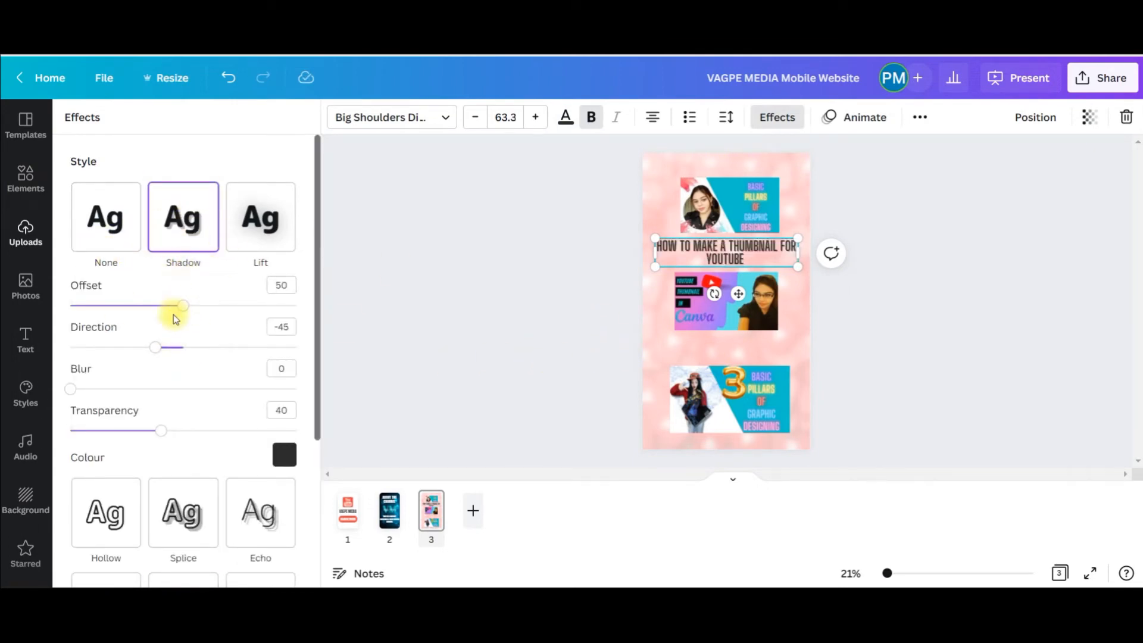
left_click_drag(186, 308, 158, 308)
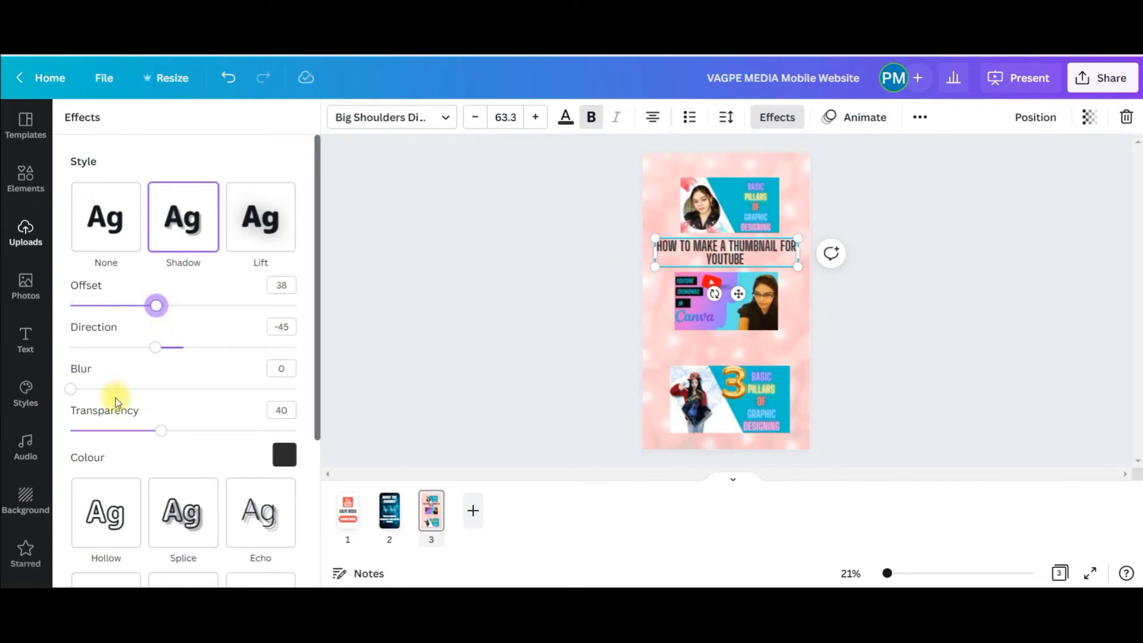
left_click(283, 457)
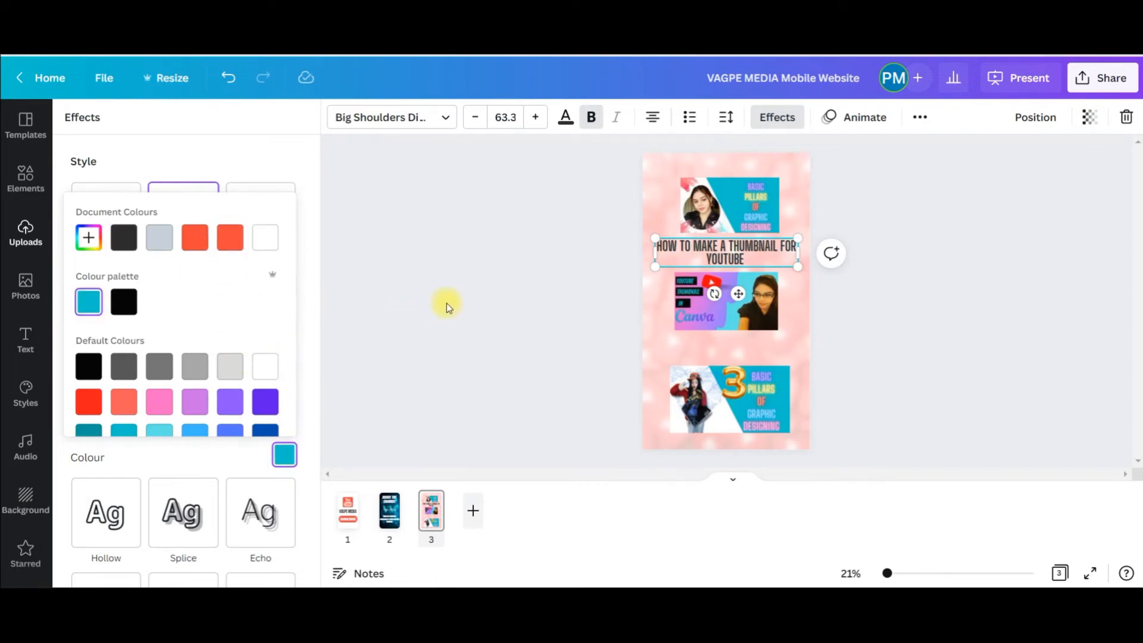
left_click(619, 317)
left_click(565, 317)
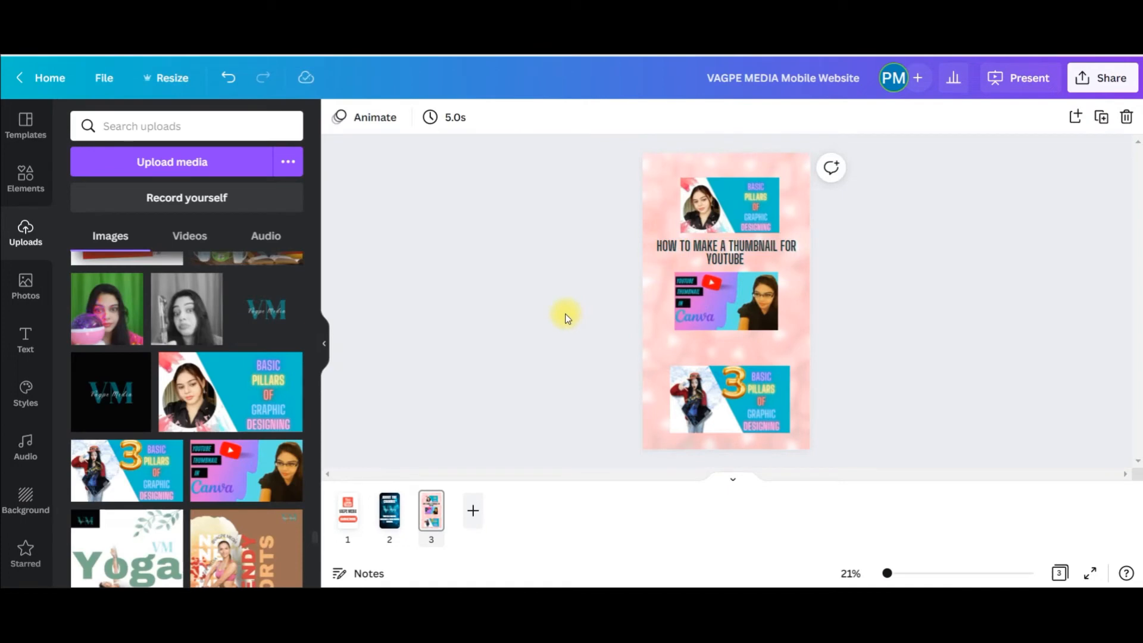
left_click(768, 249)
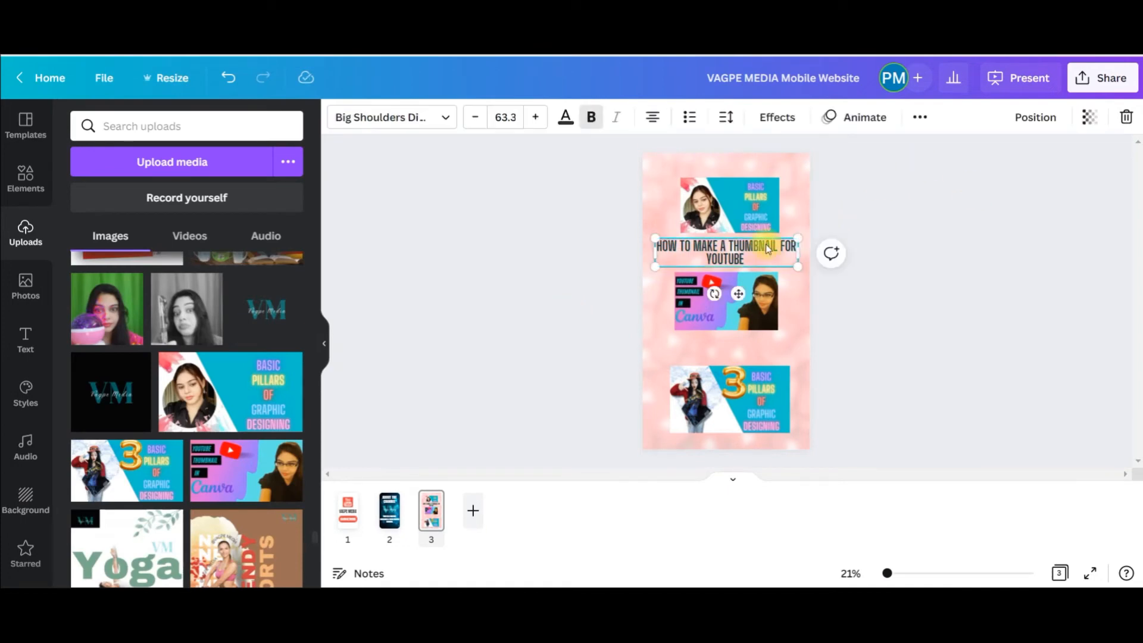
left_click(922, 119)
left_click(854, 154)
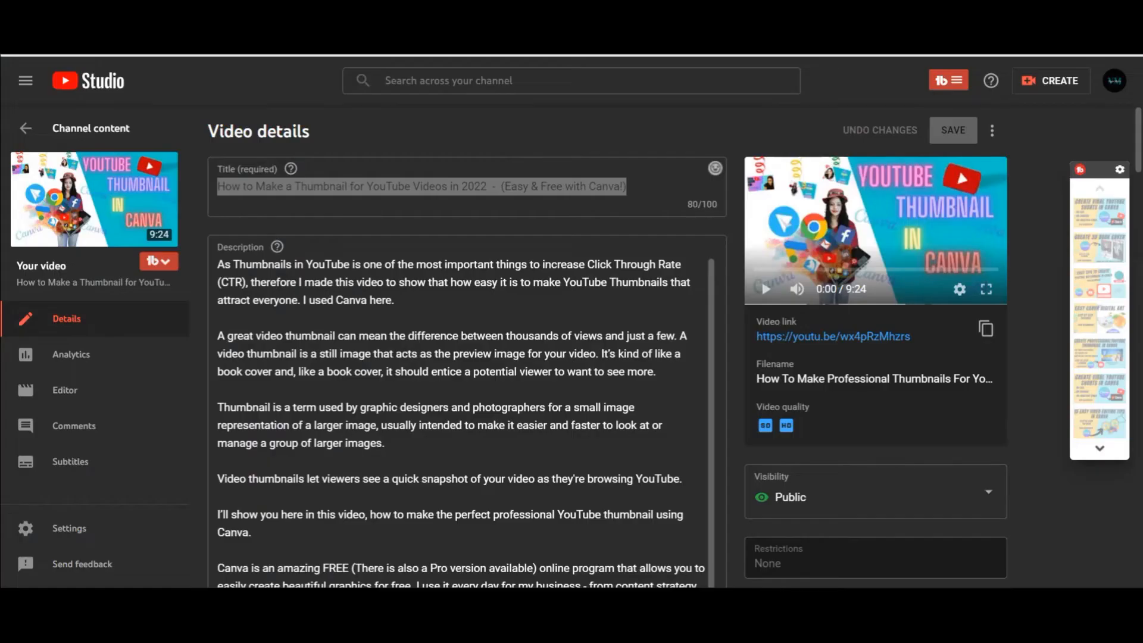
left_click(986, 330)
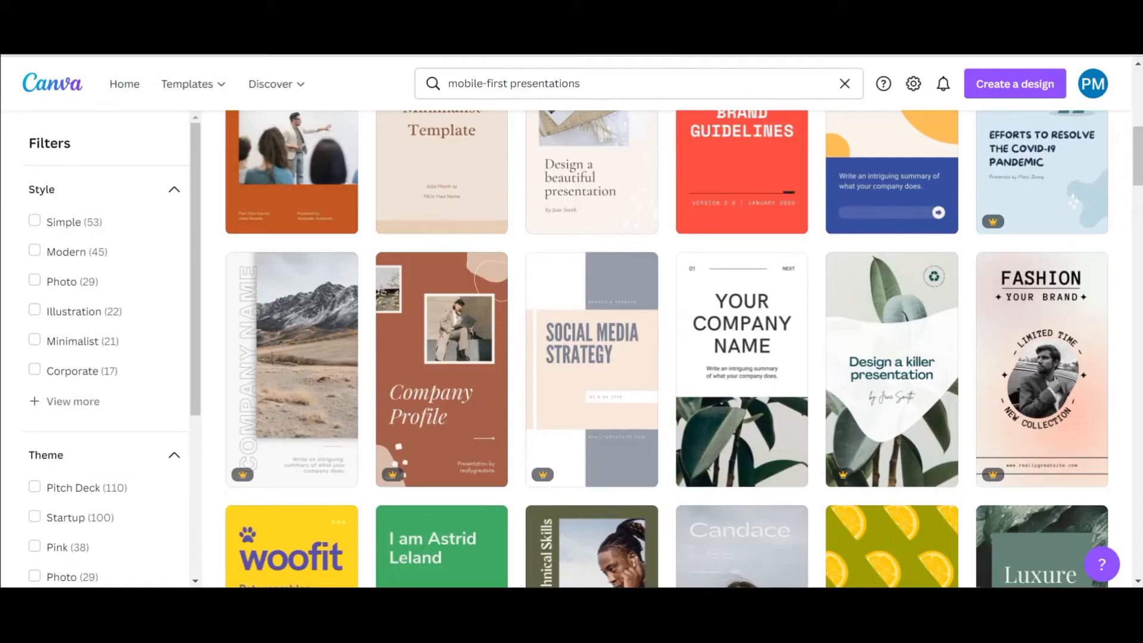
left_click(788, 351)
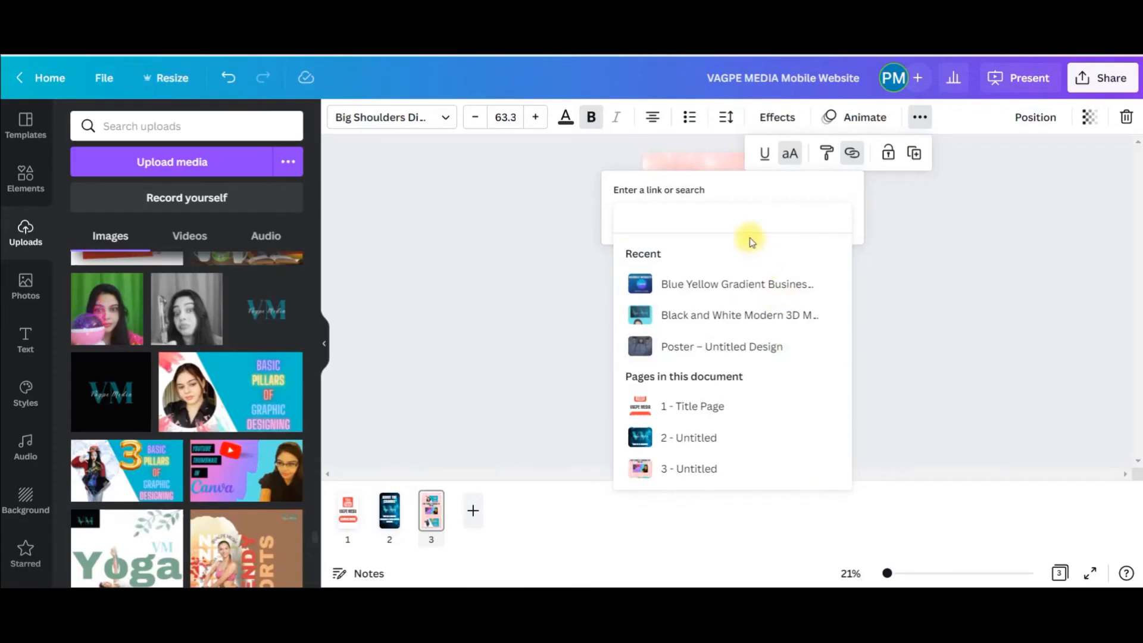
type("https://youtu.be/wx4pRzMhzrs")
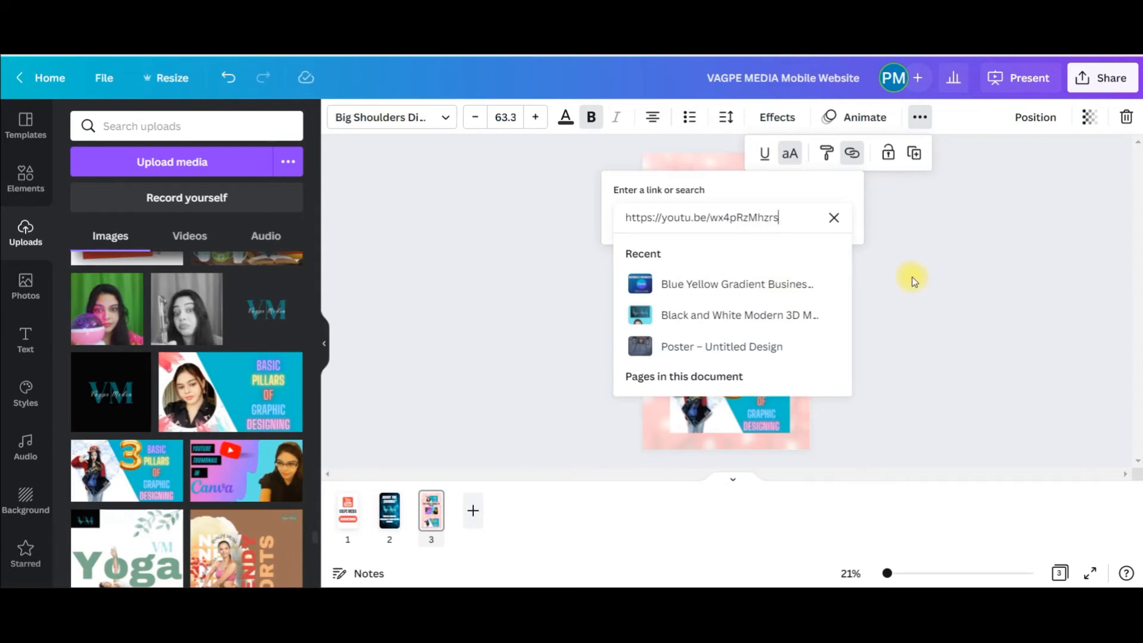
key("Return")
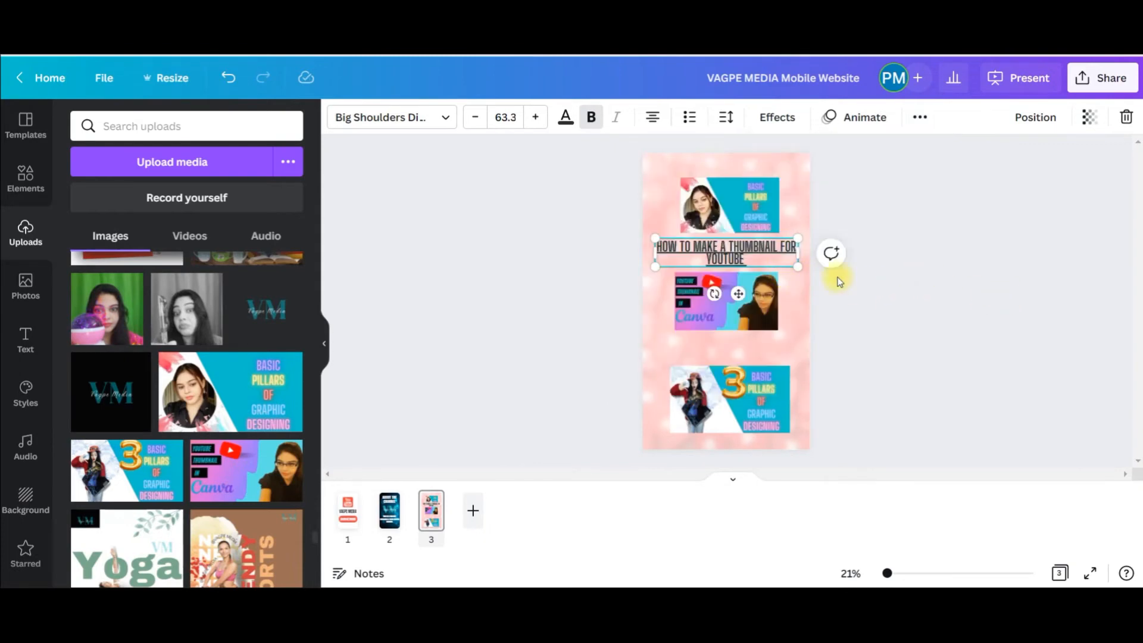
left_click(952, 310)
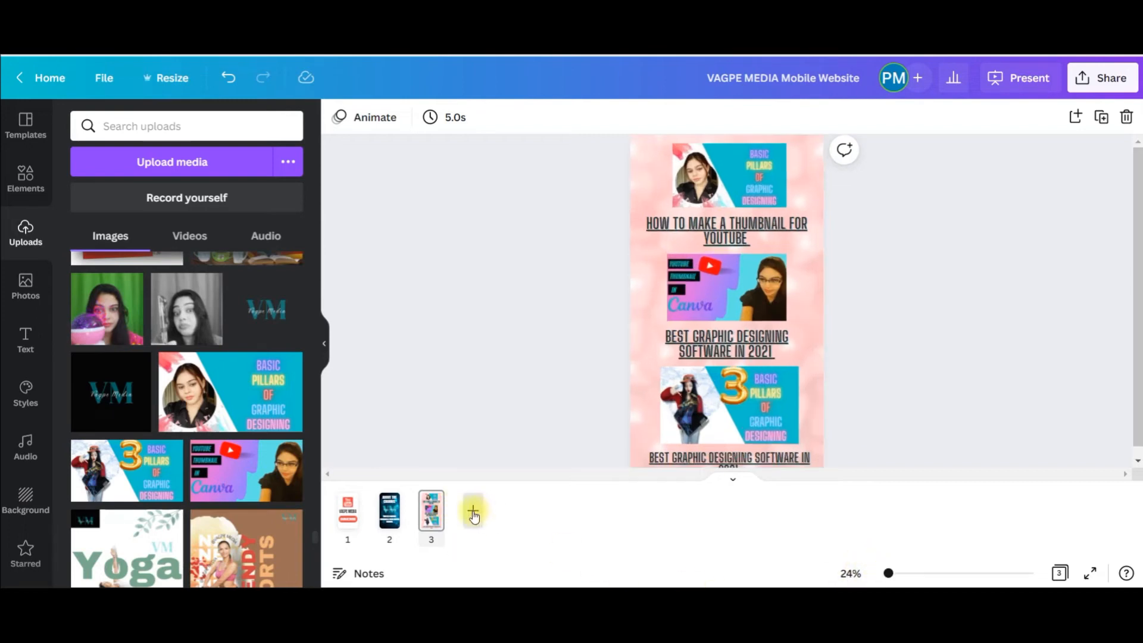
Step: Add a blank fourth page, look at page 1 and return to the new page
left_click(472, 510)
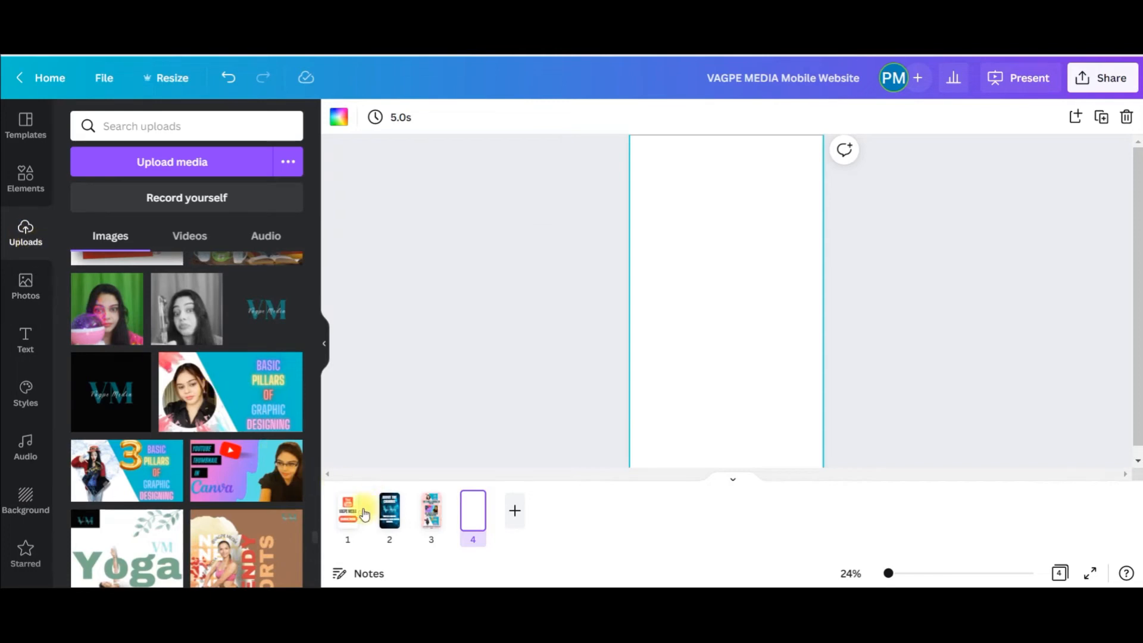
left_click(345, 517)
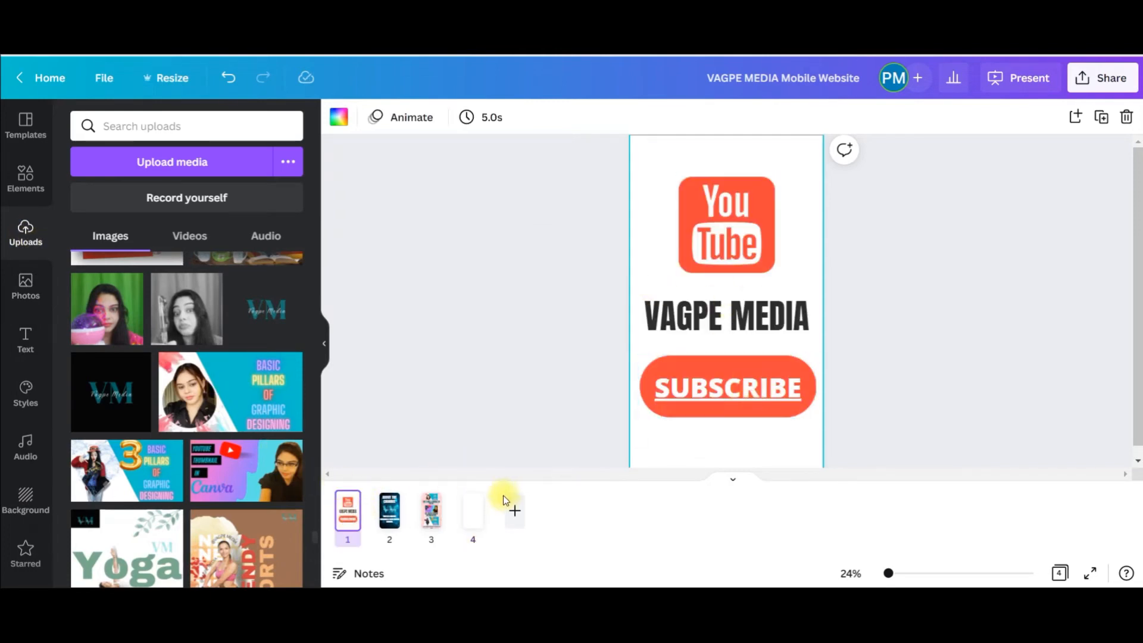
left_click(482, 515)
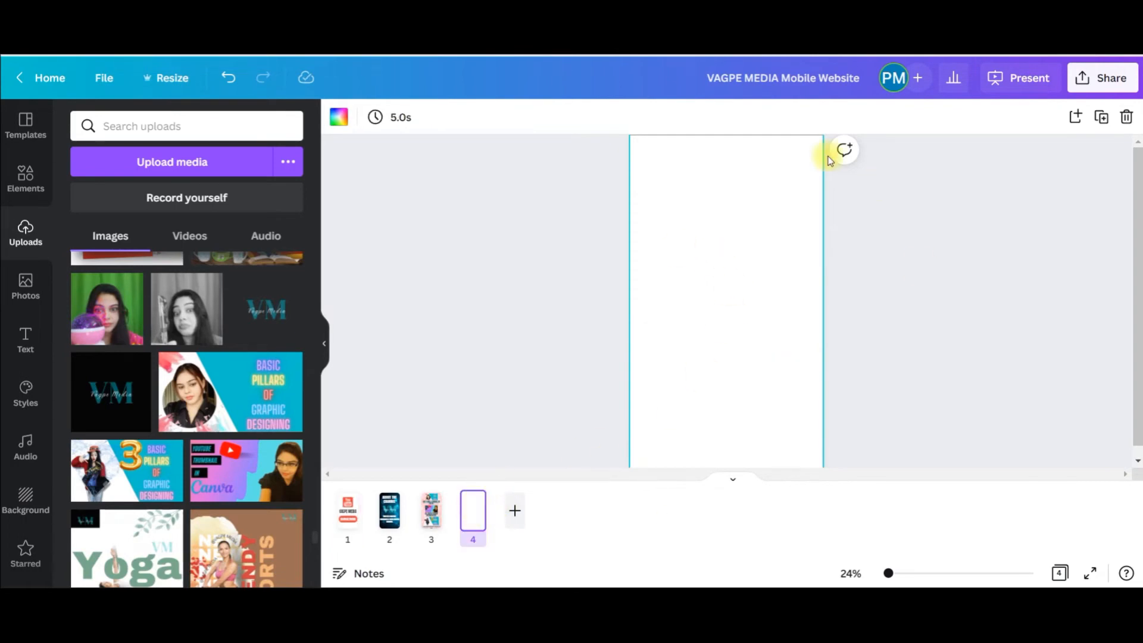
Step: Search the elements for "GRADIENT BACKGROUND" and set the dark blue grid gradient image as page 4's background
left_click(25, 178)
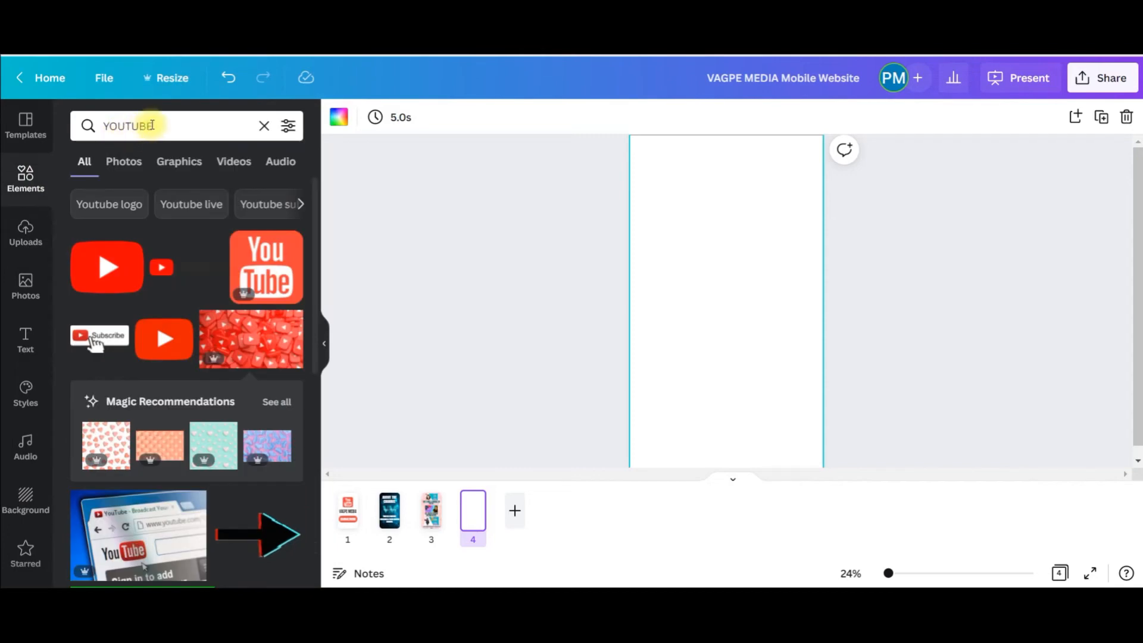
left_click(82, 119)
type("GRADIENT BACKGROUND")
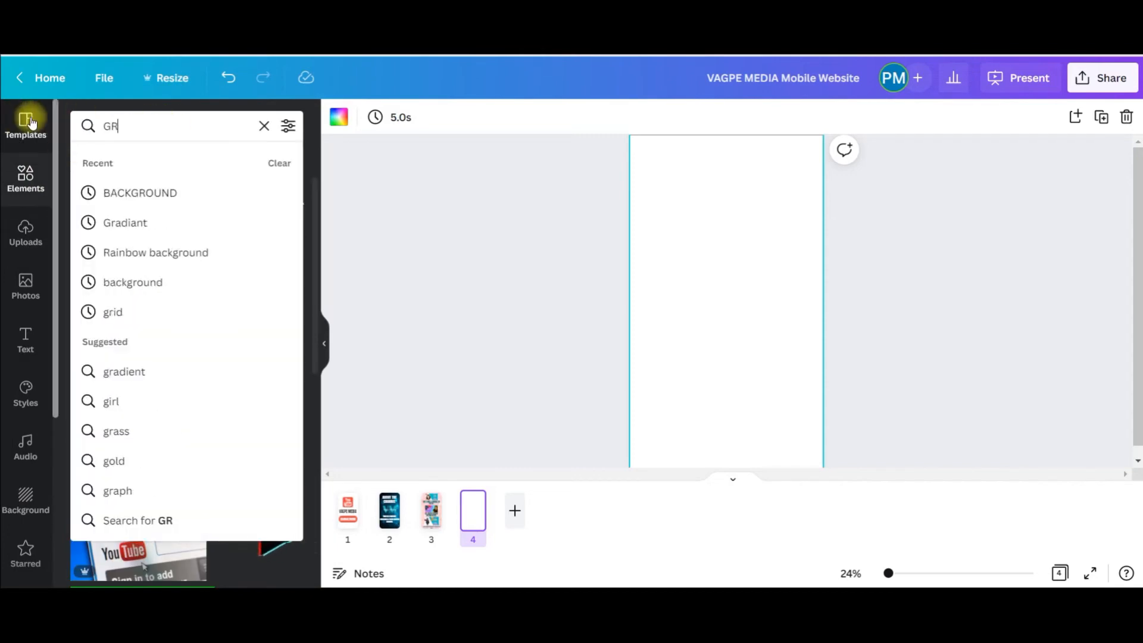
key("Return")
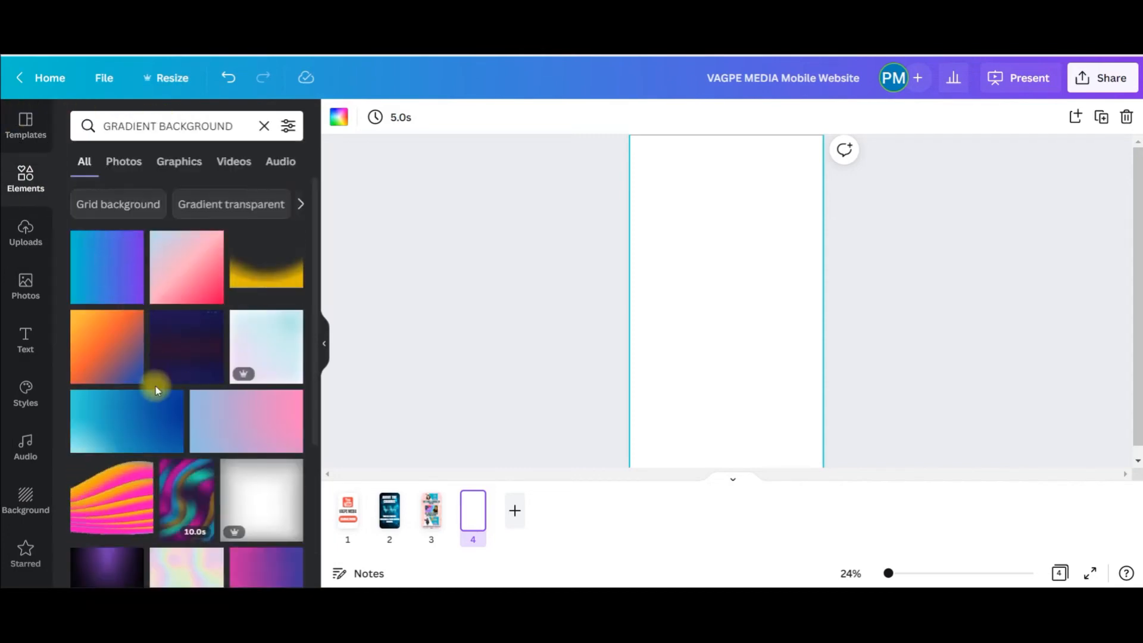
left_click(184, 357)
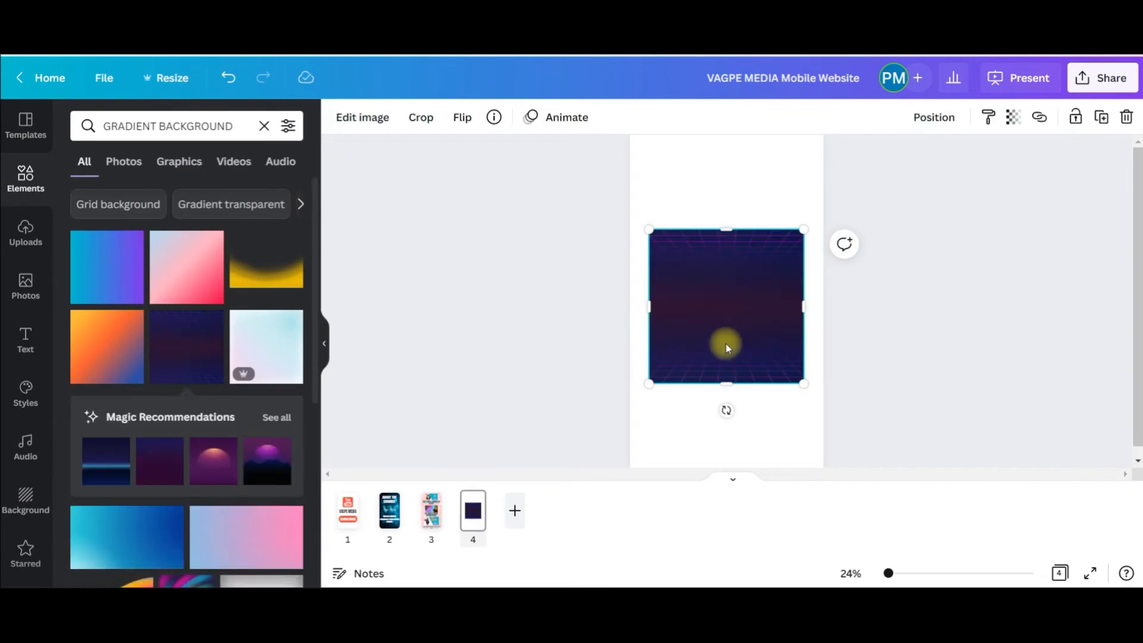
right_click(725, 342)
left_click(832, 529)
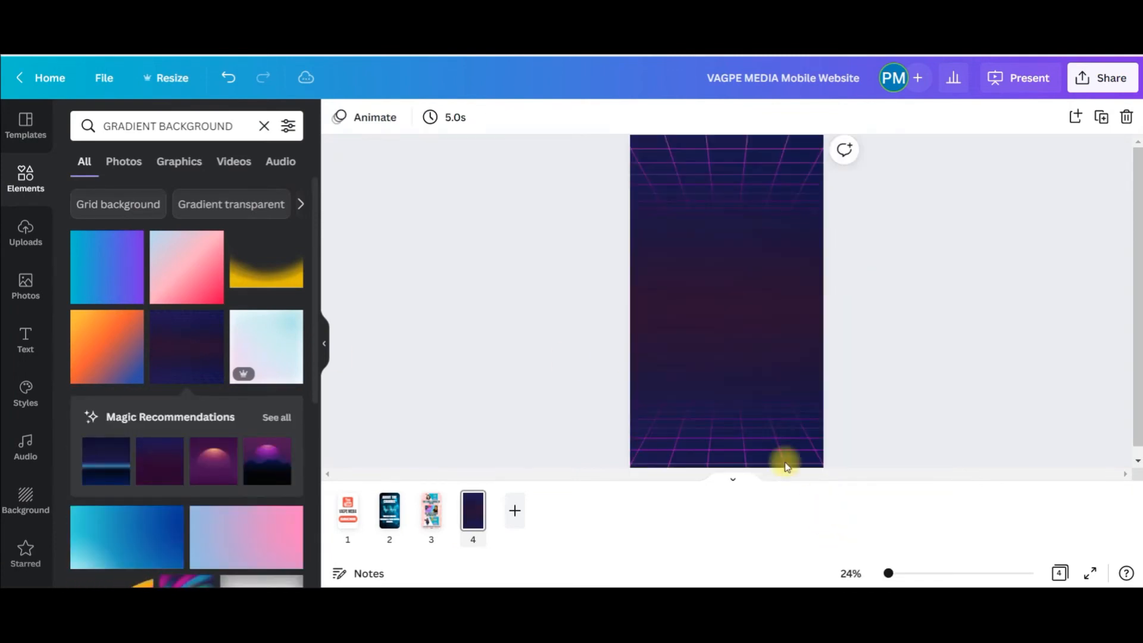
Step: Search the graphics for "thank you" and place the white cloud THANK YOU graphic, slightly reduced, in the upper part of page 4
left_click(33, 183)
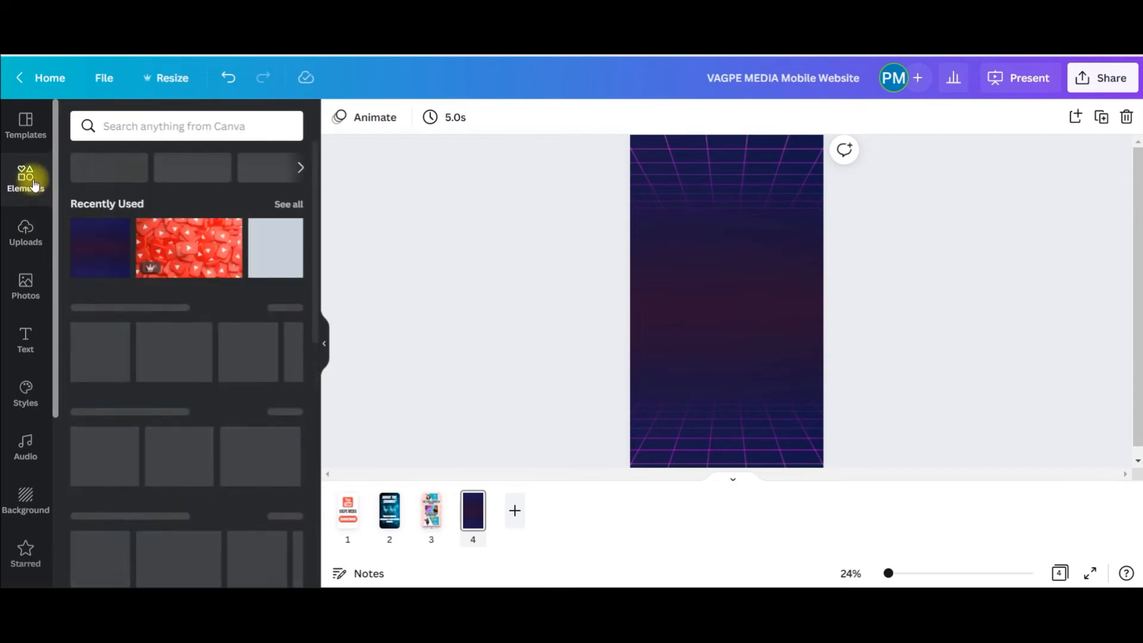
left_click(224, 126)
type("thank you")
key("Return")
left_click(177, 162)
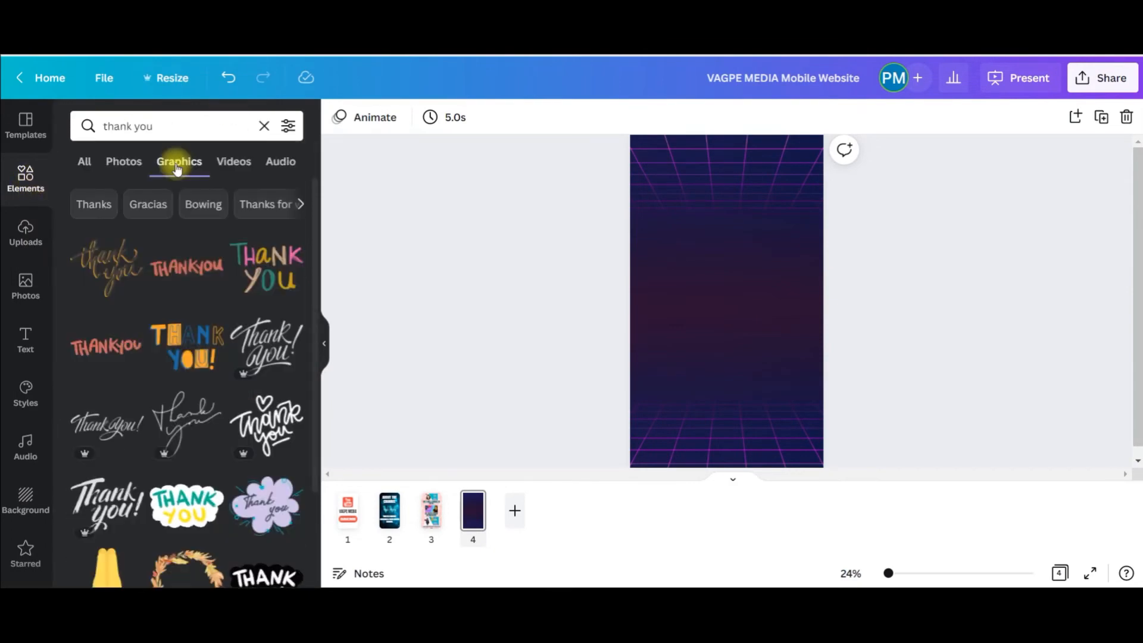
scroll(187, 390, "down", 2)
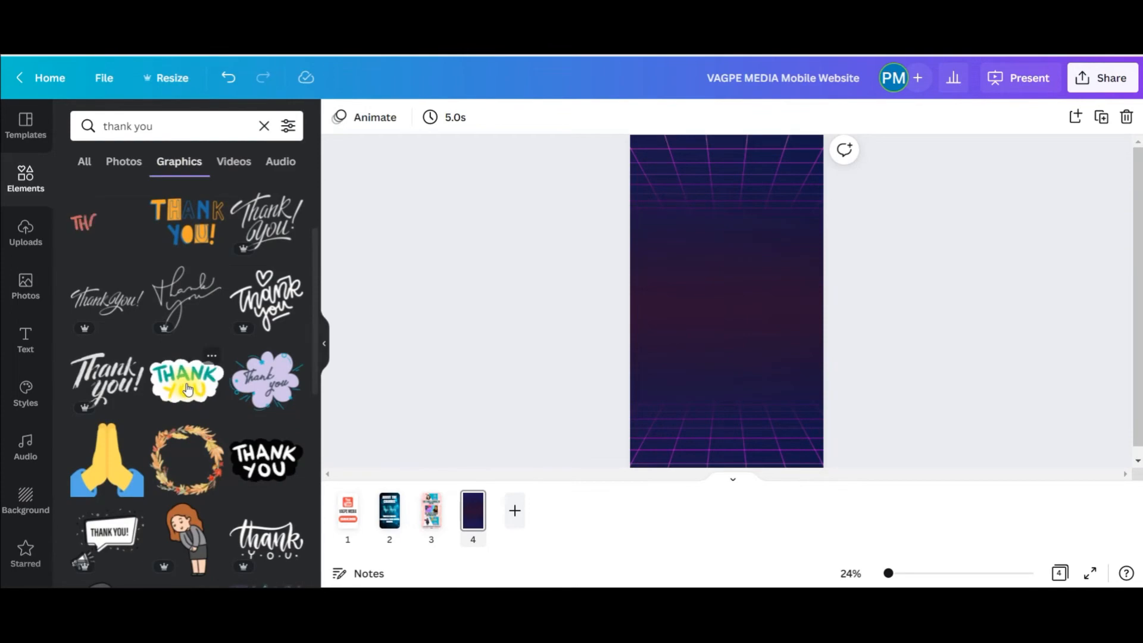
scroll(188, 390, "down", 4)
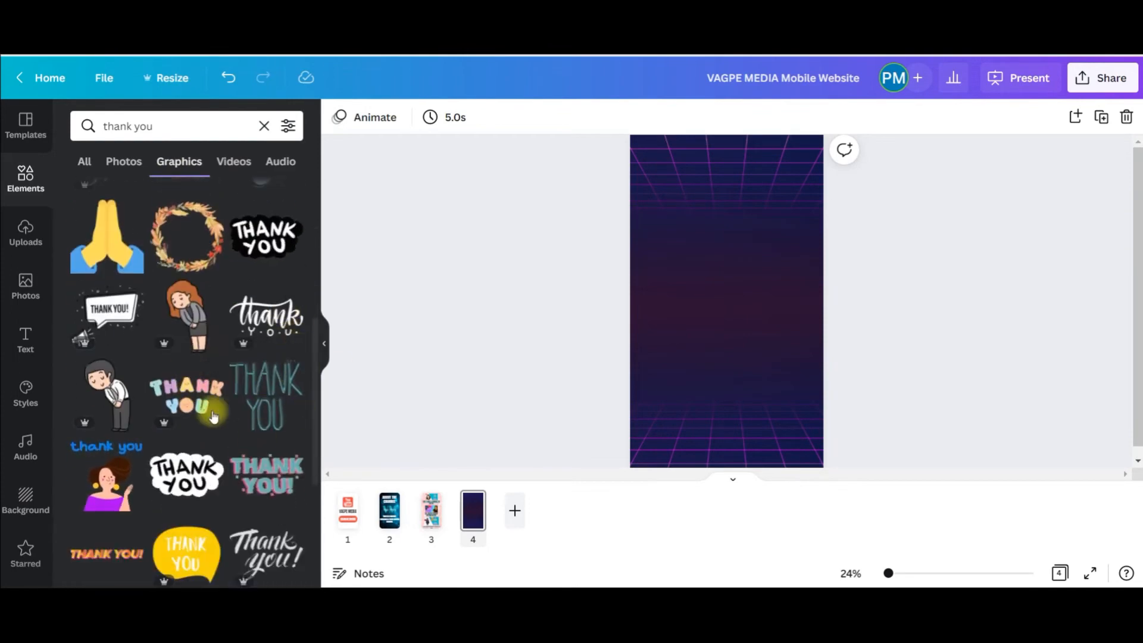
left_click(278, 323)
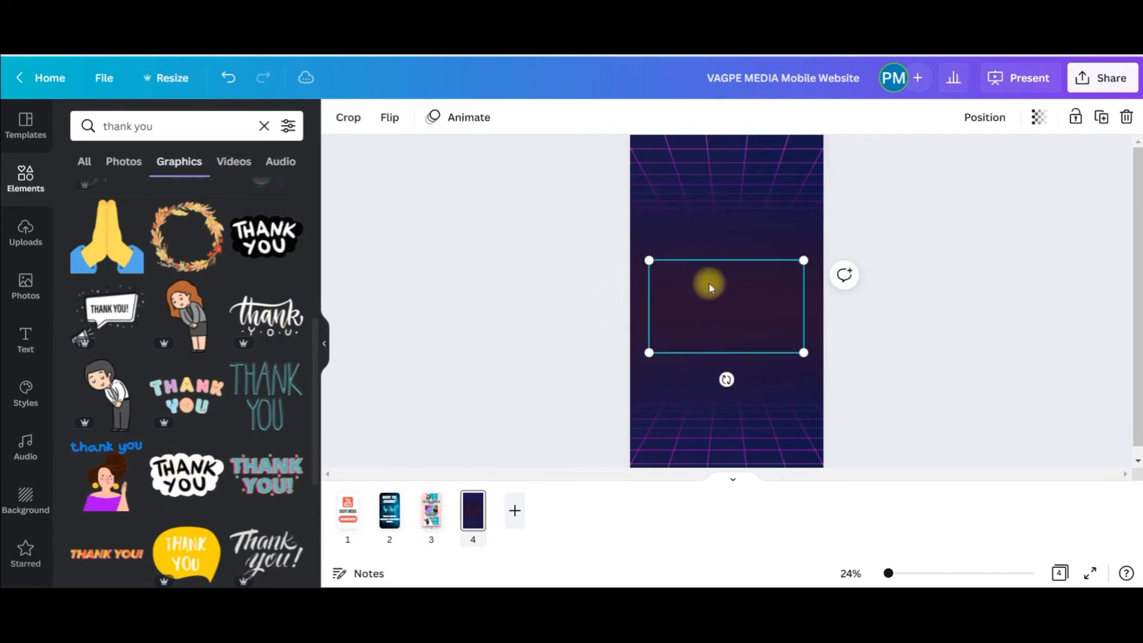
left_click_drag(803, 352, 786, 342)
left_click_drag(735, 300, 753, 231)
Step: Search for "LIKE", add the solid thumbs-up graphic below the THANK YOU graphic and colour it white
left_click_drag(154, 126, 38, 80)
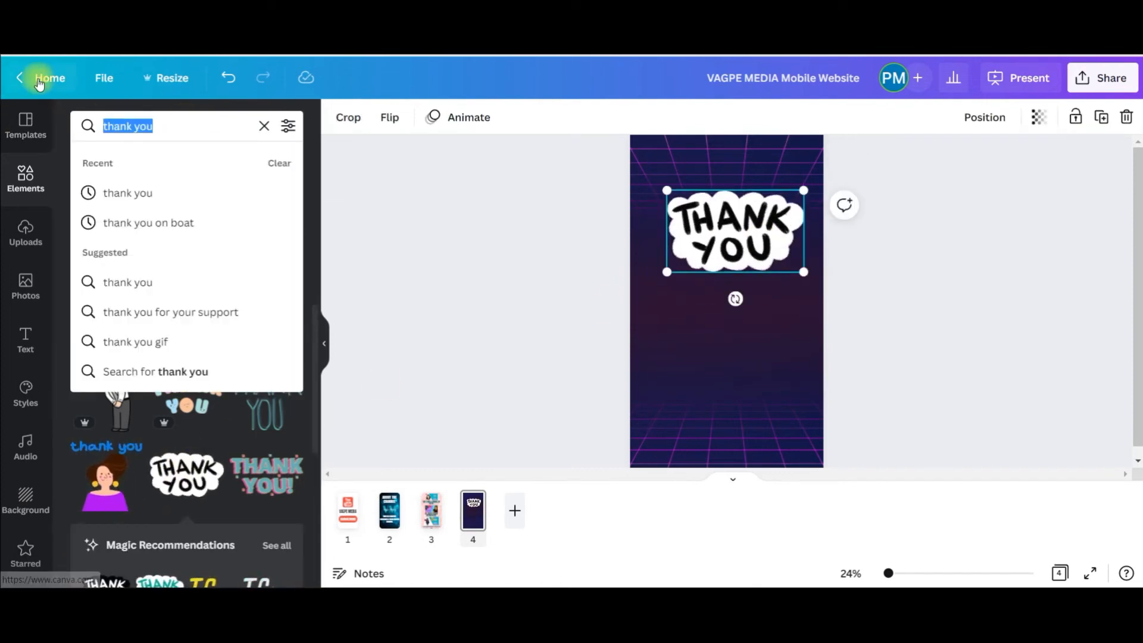
type("LIKE")
key("Return")
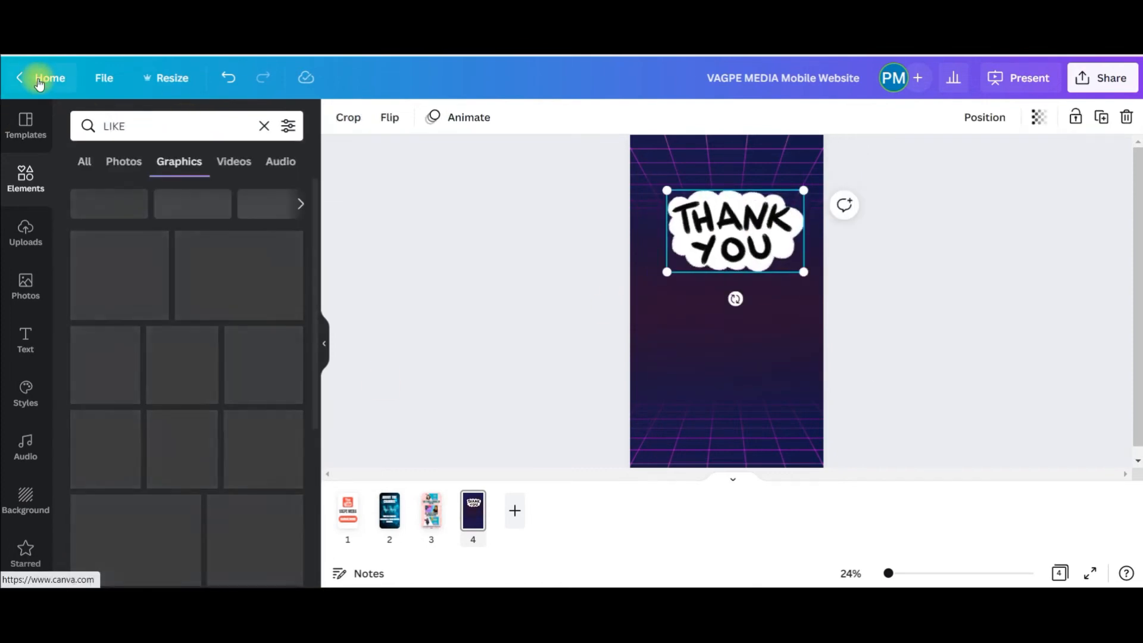
left_click(107, 268)
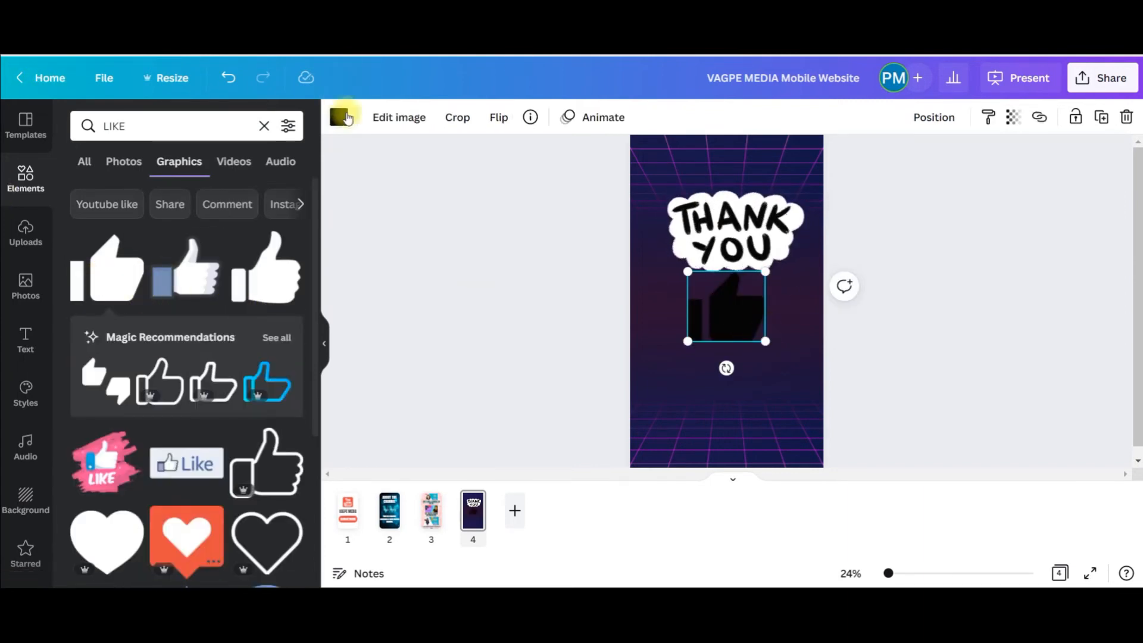
left_click(340, 117)
left_click(285, 196)
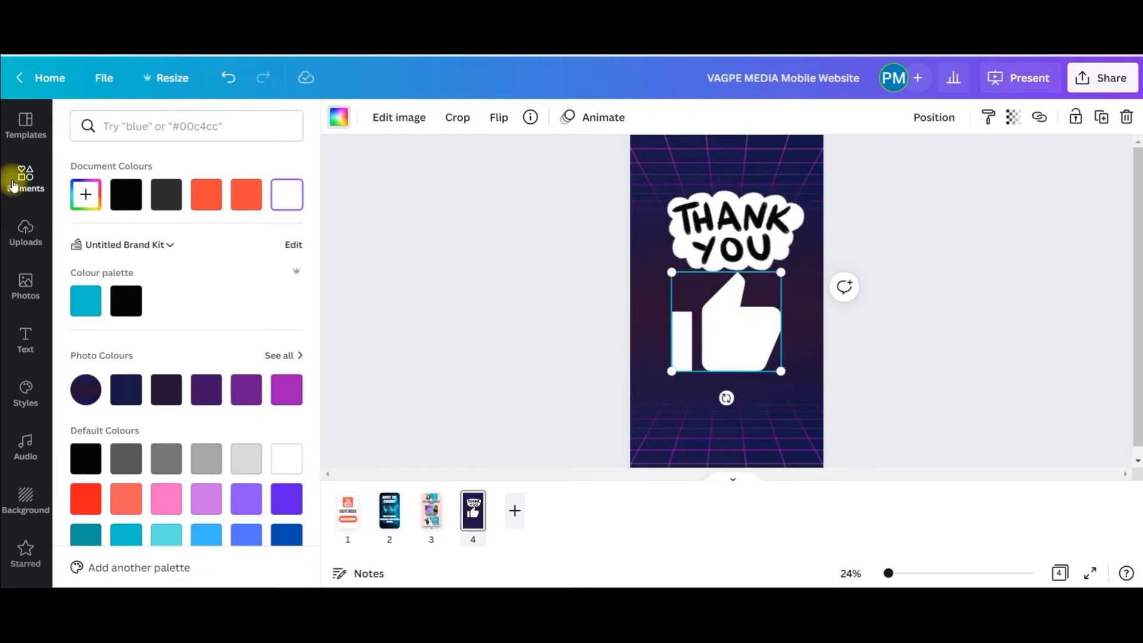
Step: Add Facebook, Instagram and Twitter icons below the thumbs-up and make them white
left_click(14, 187)
left_click(134, 126)
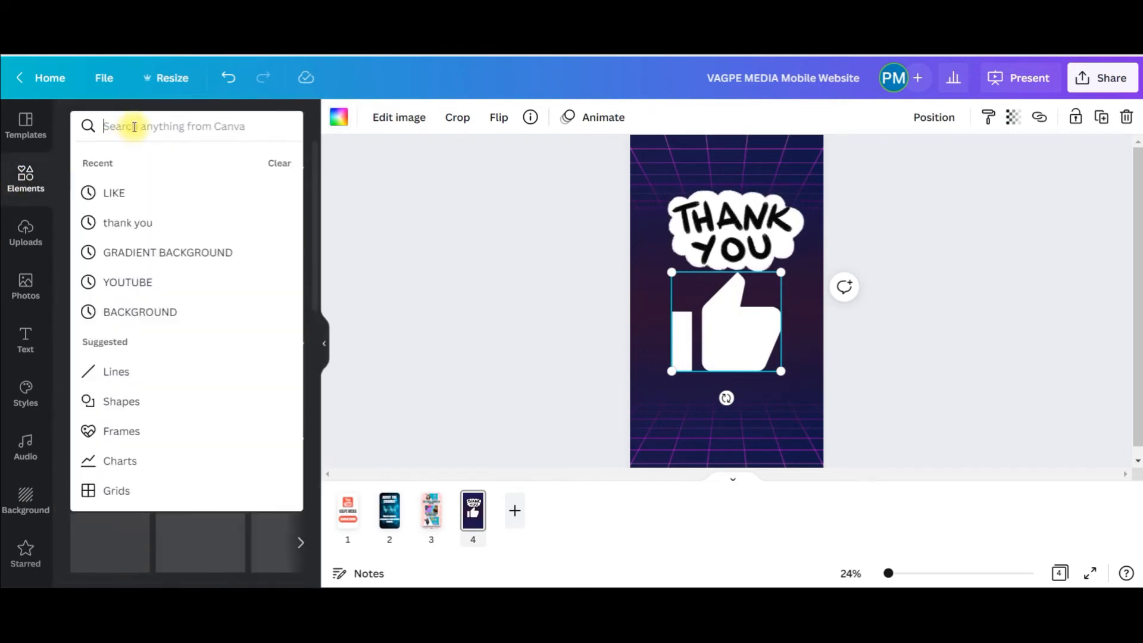
type("FCE")
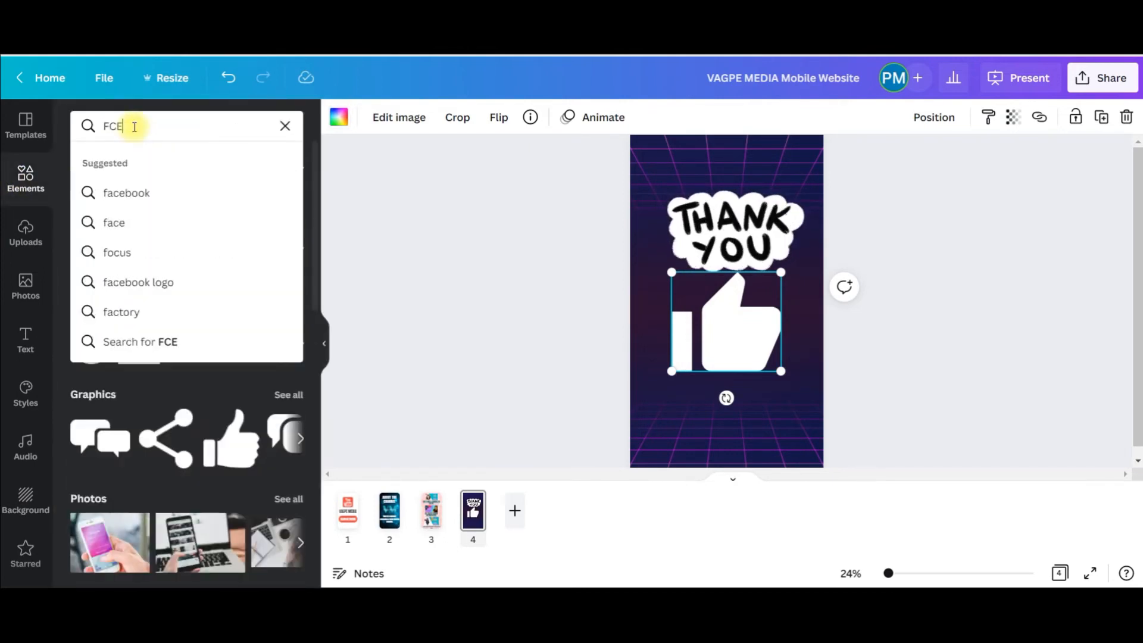
left_click(113, 196)
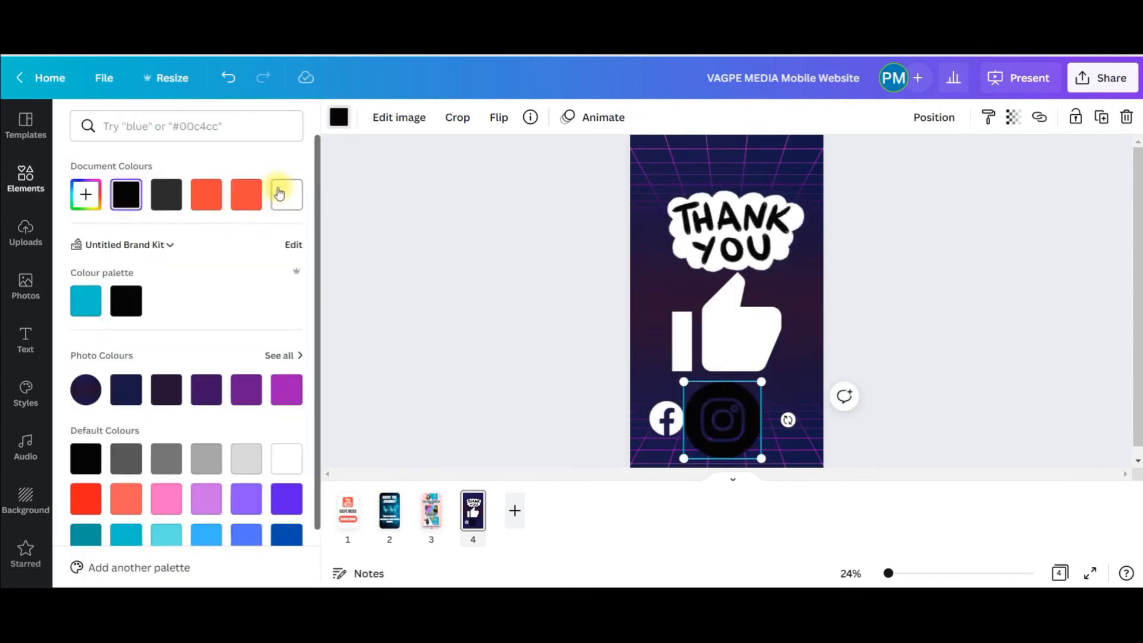
left_click(281, 191)
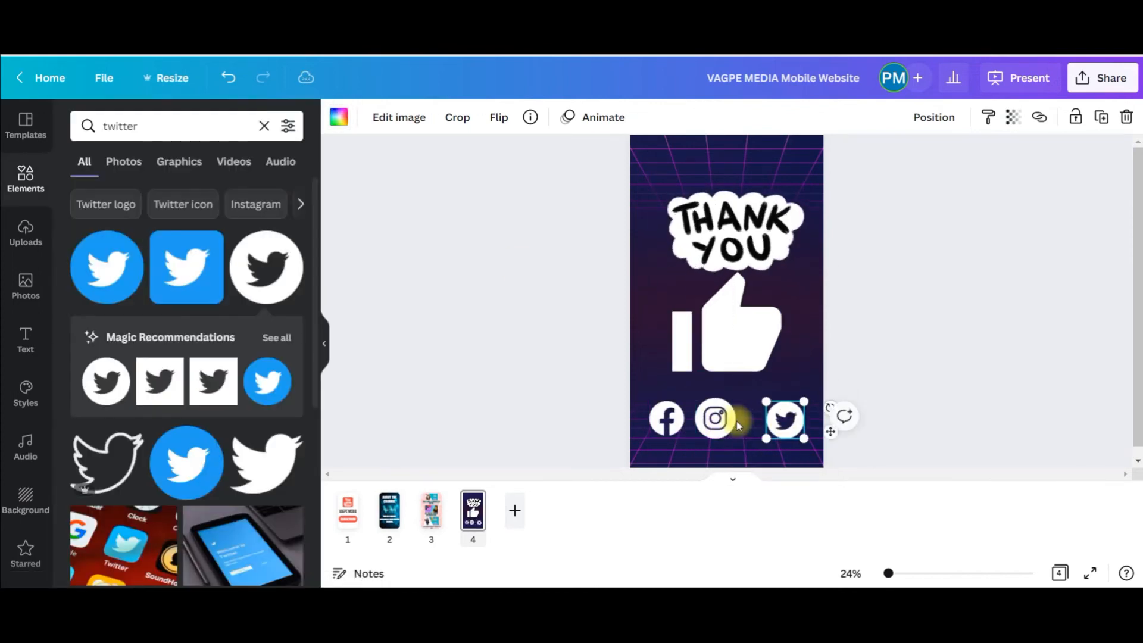
Step: Arrange the Facebook and Instagram icons in an evenly spaced row with the Twitter icon below the thumbs-up
left_click_drag(717, 416, 736, 423)
mouse_move(666, 417)
left_mouse_down()
mouse_move(711, 410)
mouse_move(733, 422)
mouse_move(682, 422)
left_mouse_up()
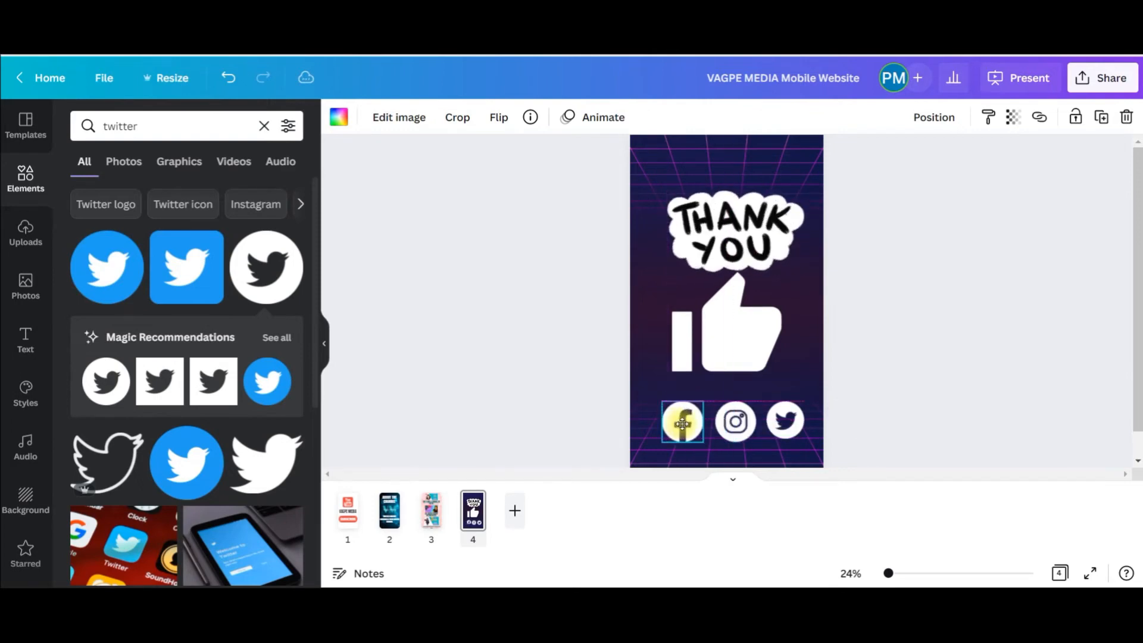
left_click_drag(683, 427, 683, 423)
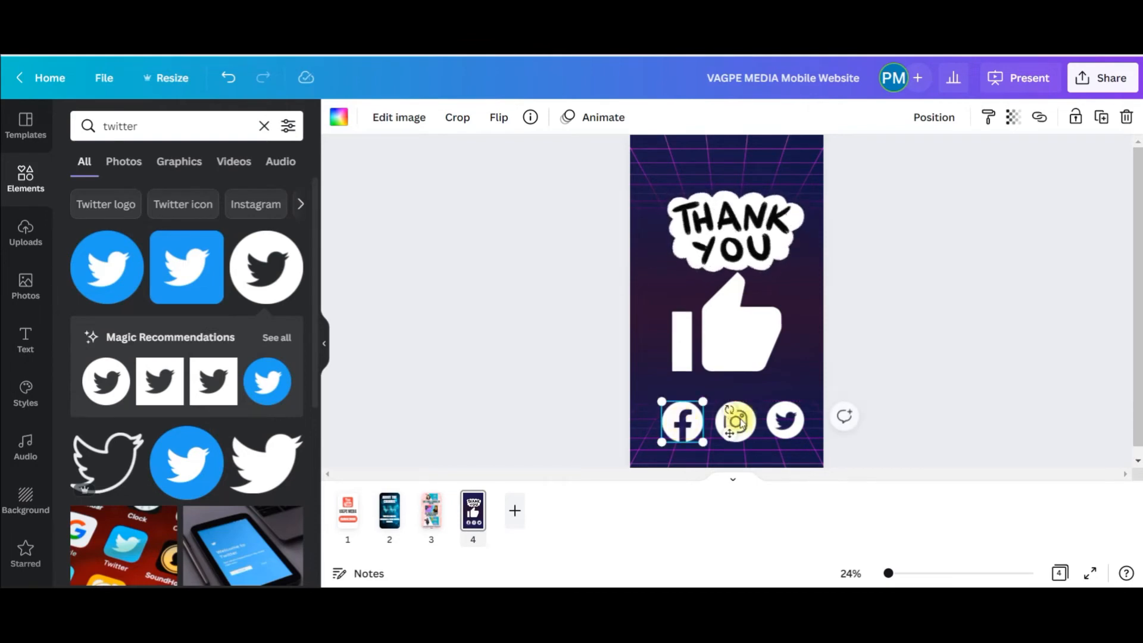
left_click(888, 434)
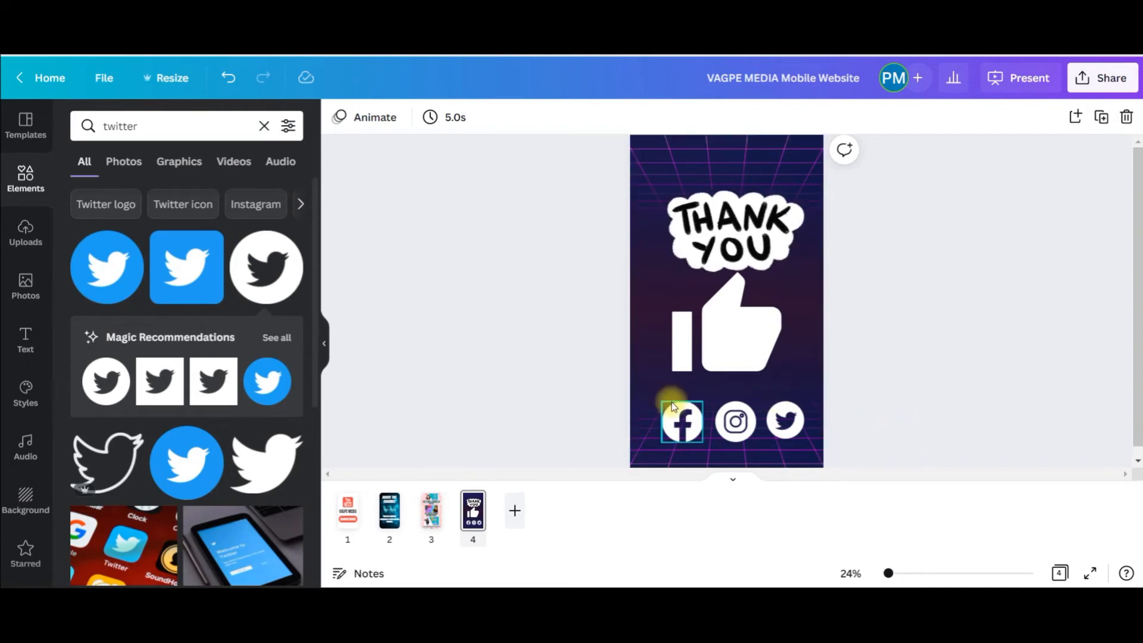
left_click(682, 418)
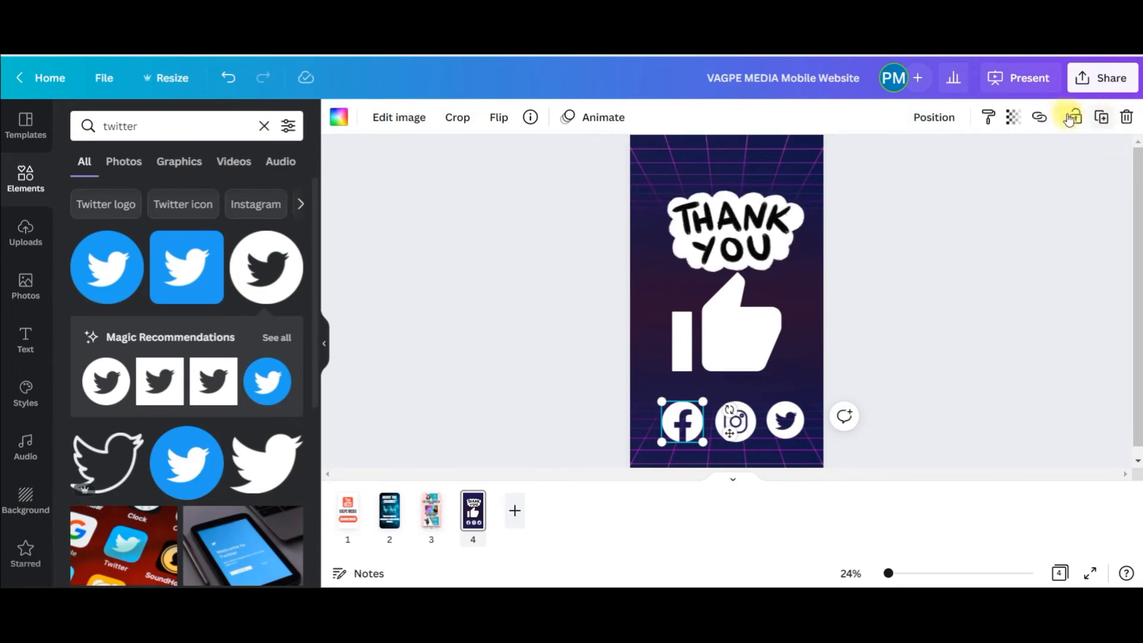
left_click(1040, 117)
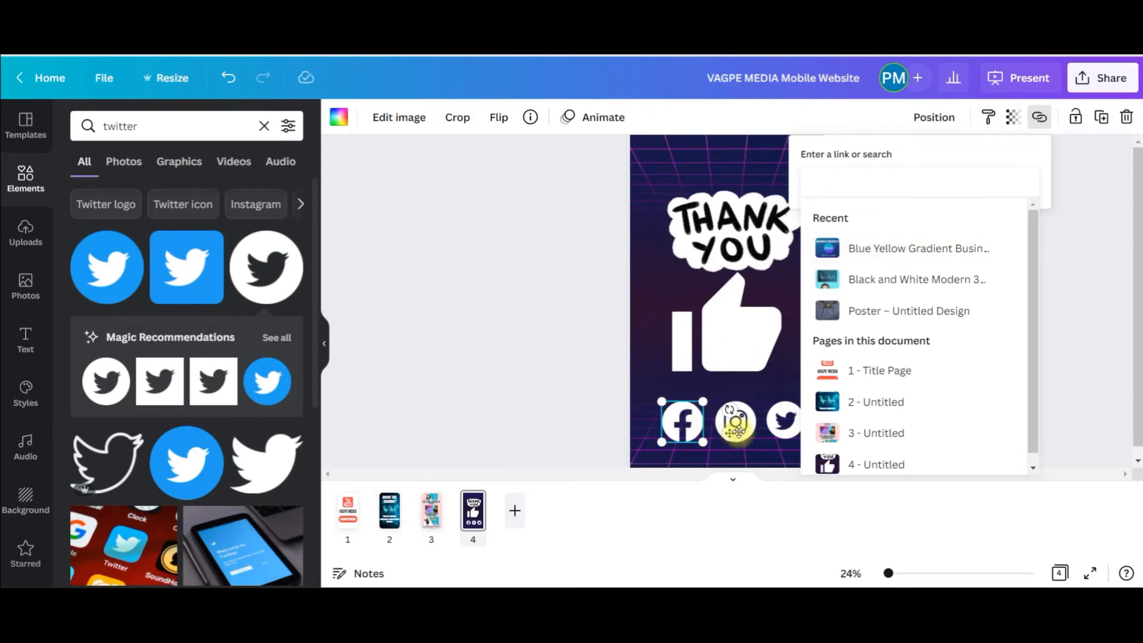
left_click(527, 342)
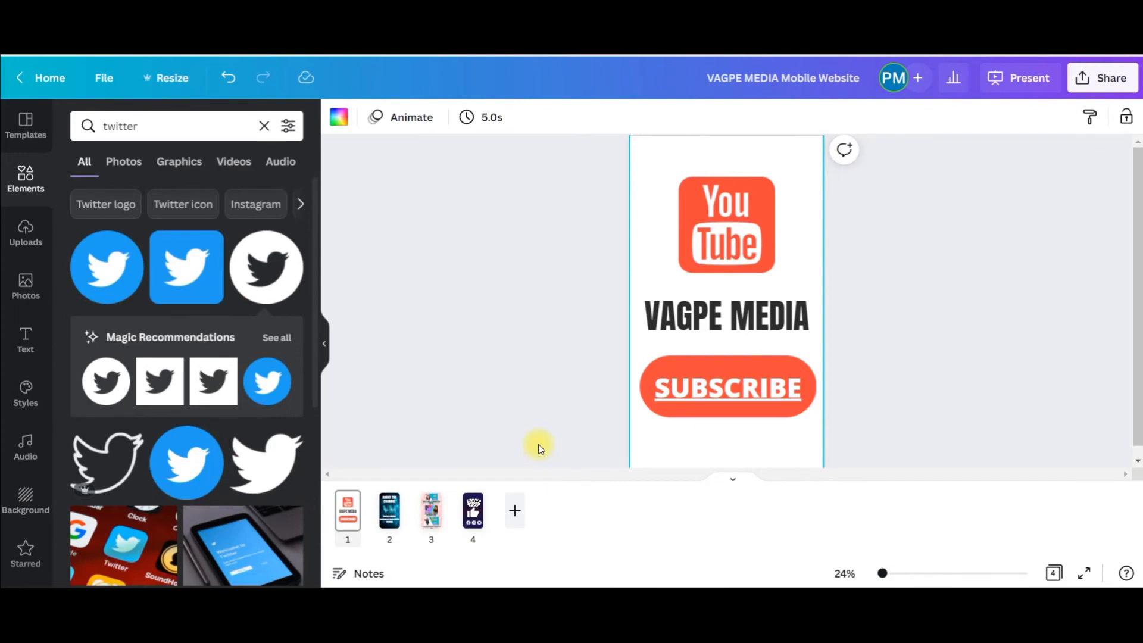
Step: Prepare to share the design as a website and keep Scrolling as the web style
left_click(1105, 84)
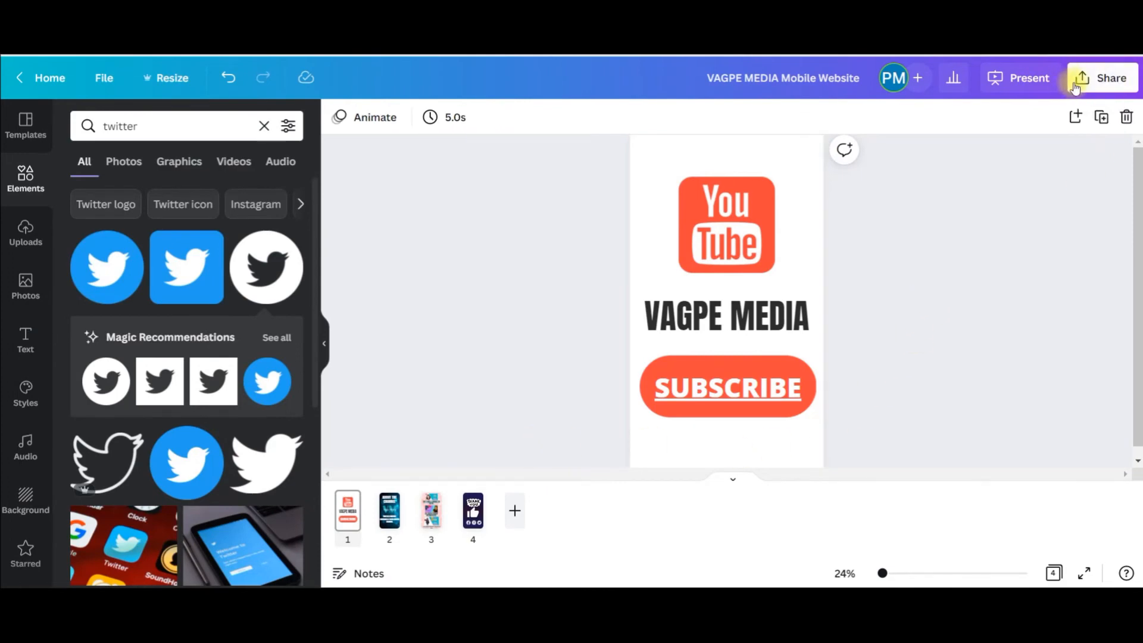
left_click(1100, 86)
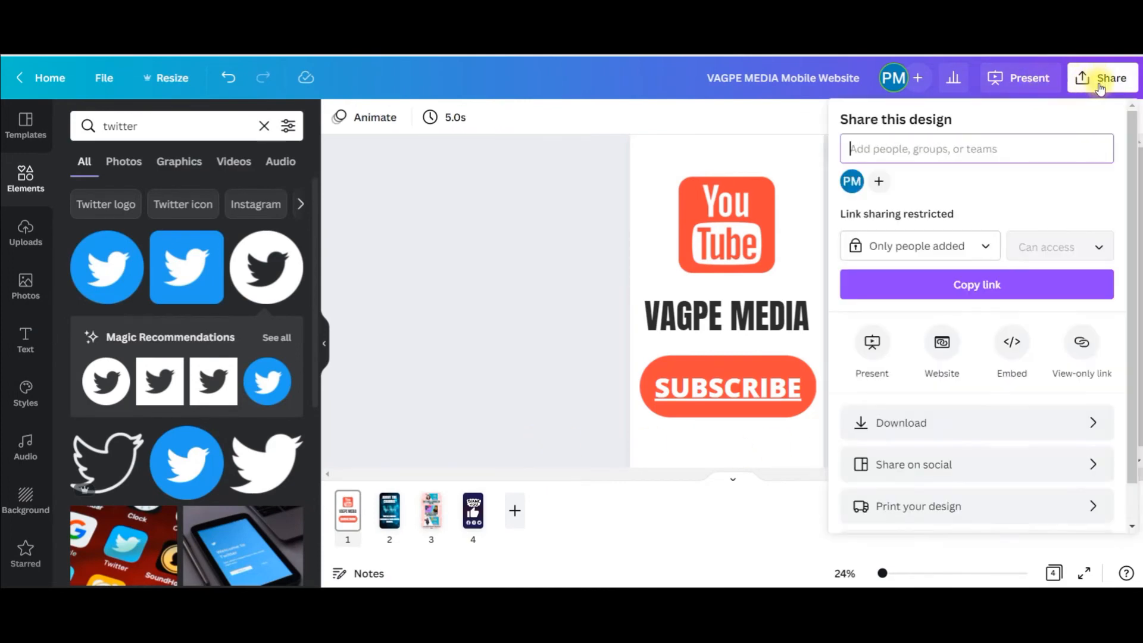
left_click(944, 344)
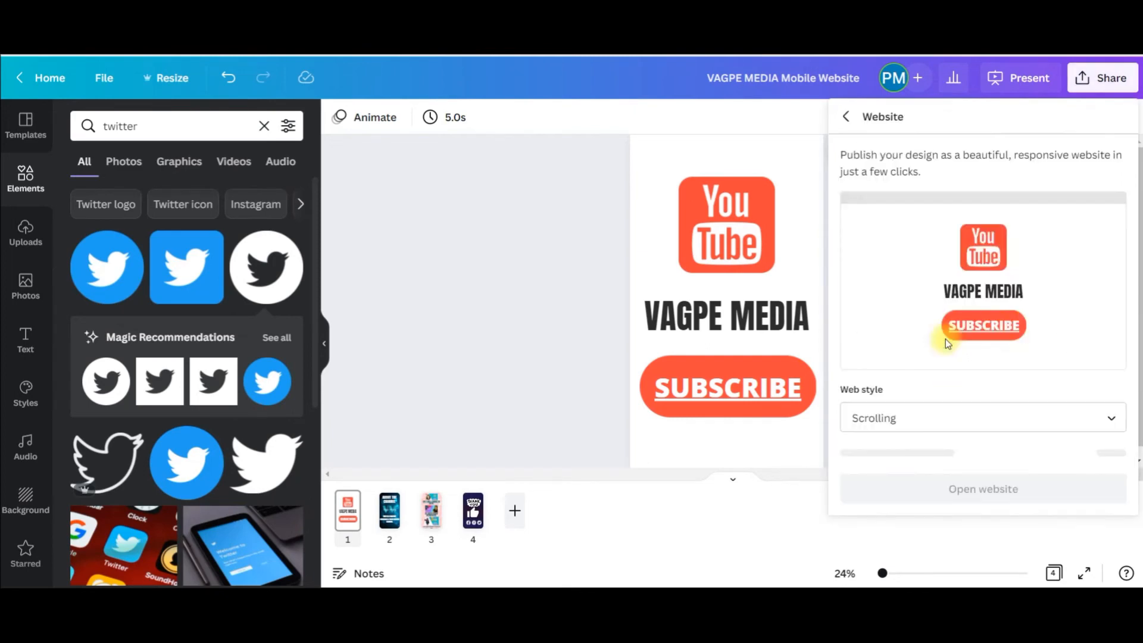
left_click(945, 421)
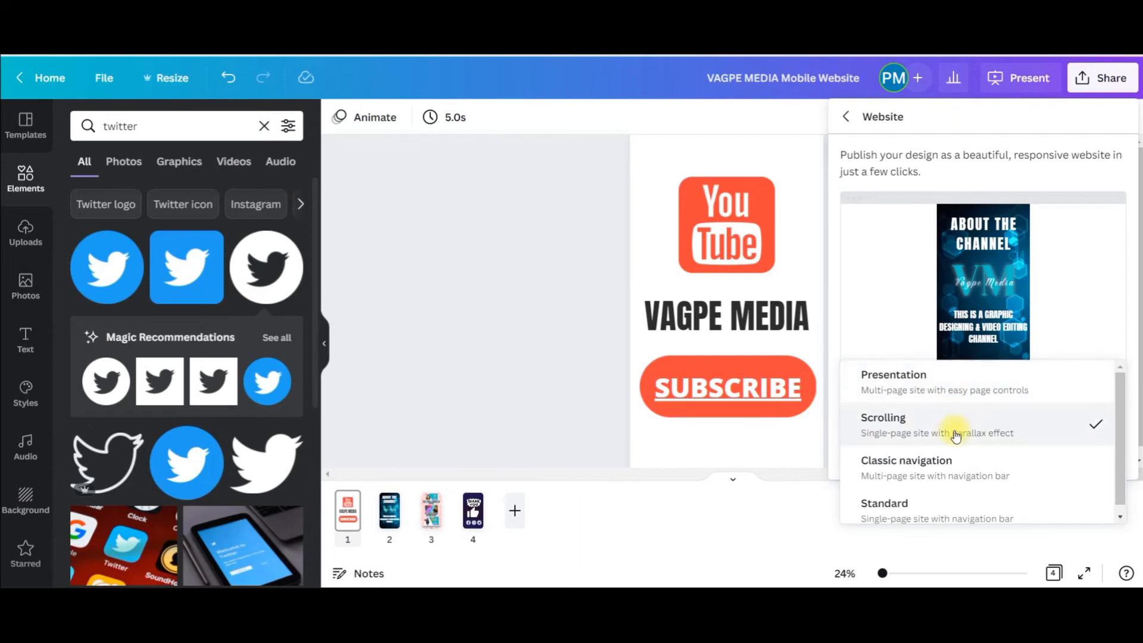
scroll(958, 470, "down", 1)
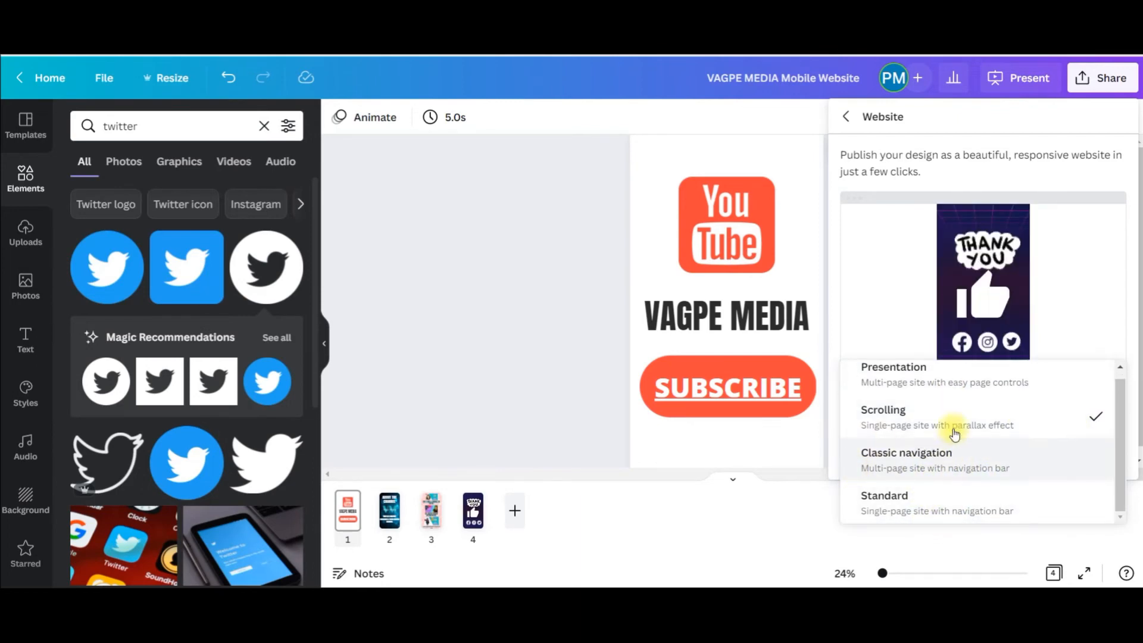
left_click(906, 429)
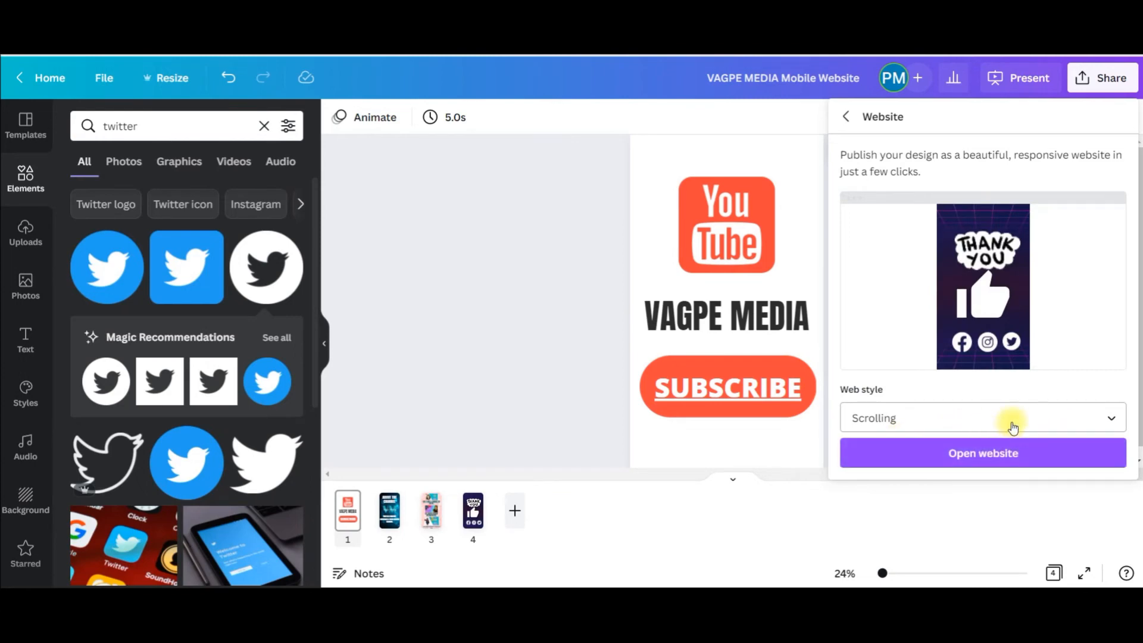
Step: Open the website and follow its SUBSCRIBE link to check the YouTube channel page
left_click(1002, 455)
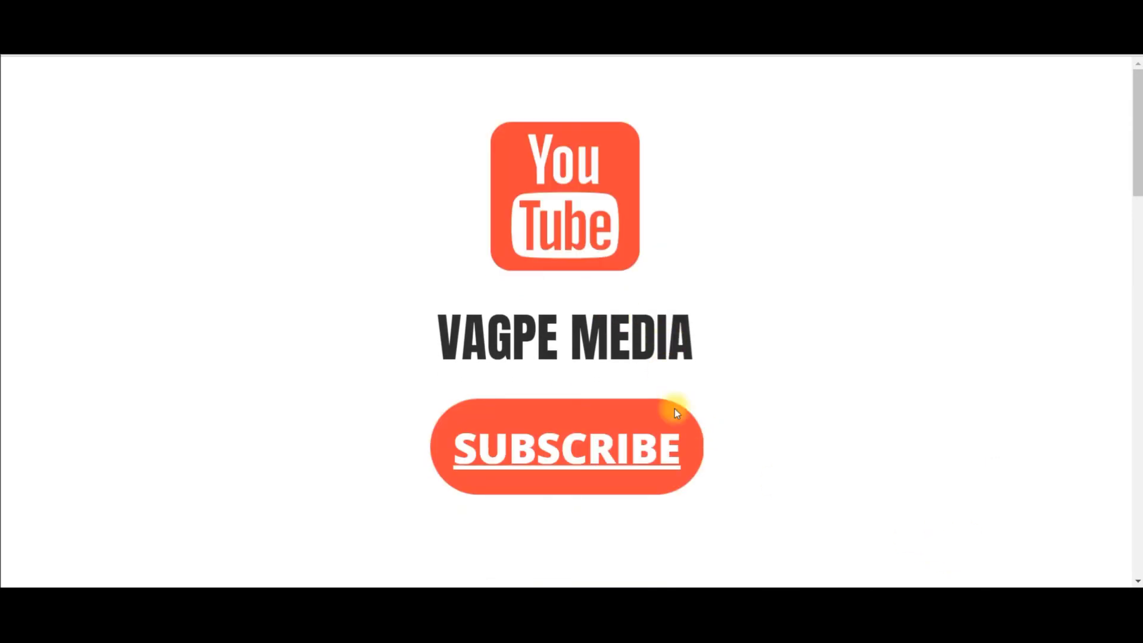
left_click(614, 447)
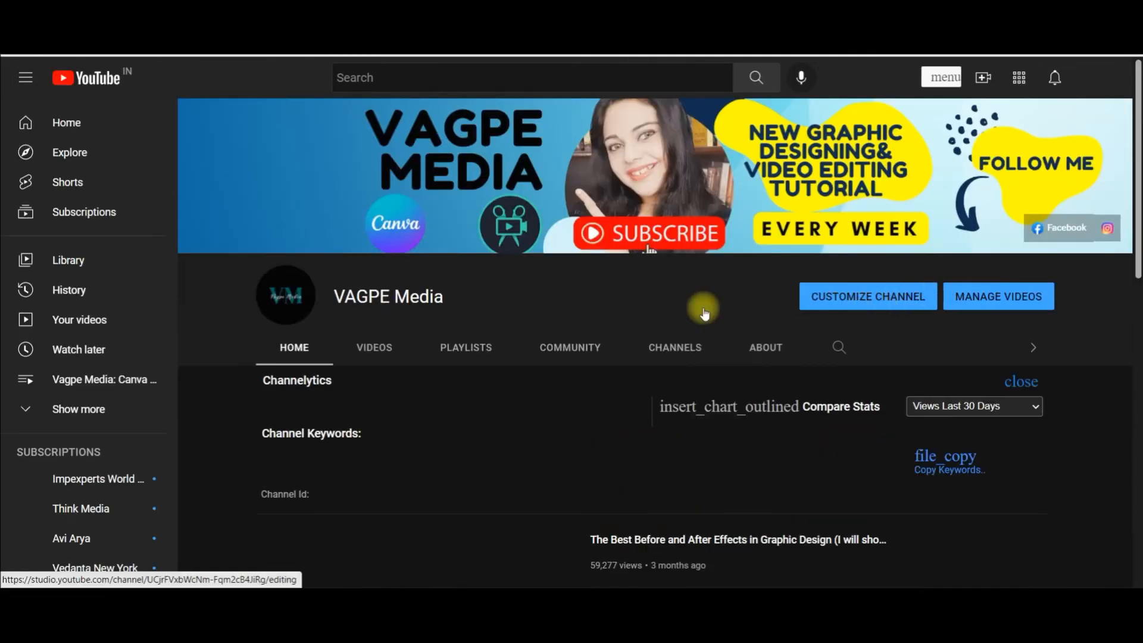
scroll(715, 305, "down", 3)
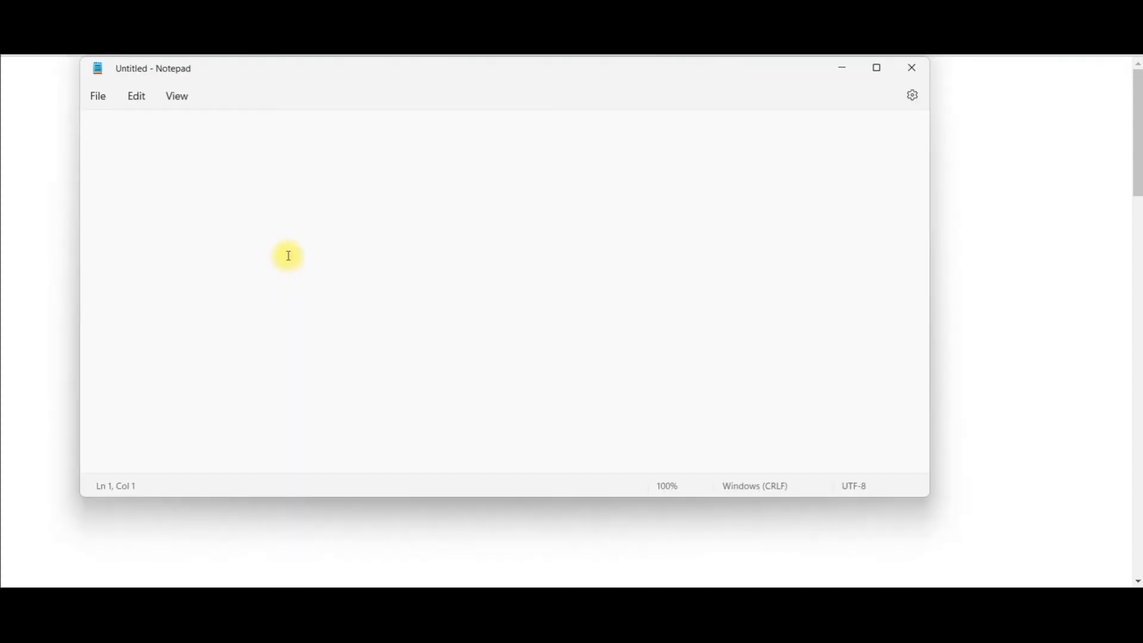
Step: Put the Canva website's full address into a blank Notepad document, copy it and minimise Notepad
type("https://www.canva.com/design/DAE8HNhhcGs/-ORyCOAdhePY0cFTWvdWXA/view?website#2")
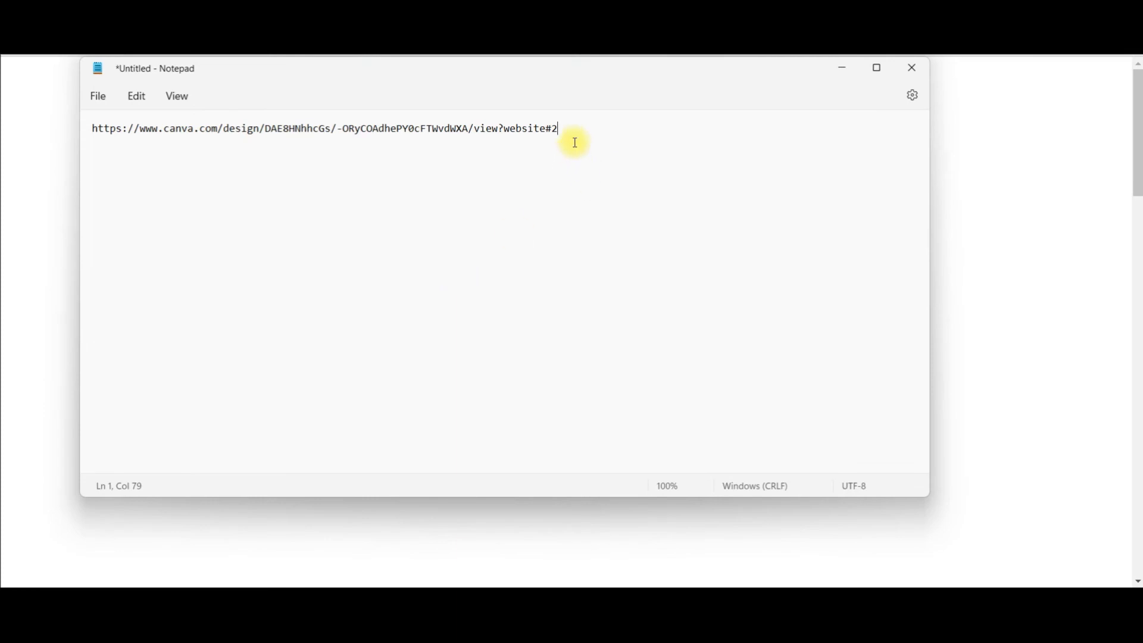
left_click_drag(575, 129, 72, 156)
key("ctrl+c")
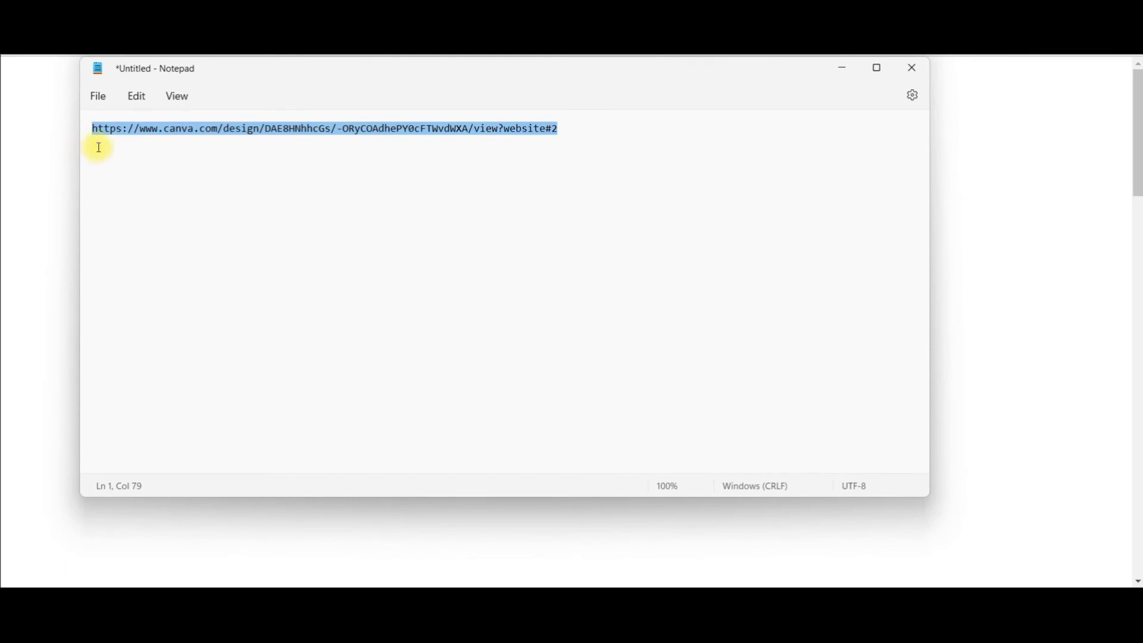
left_click(844, 71)
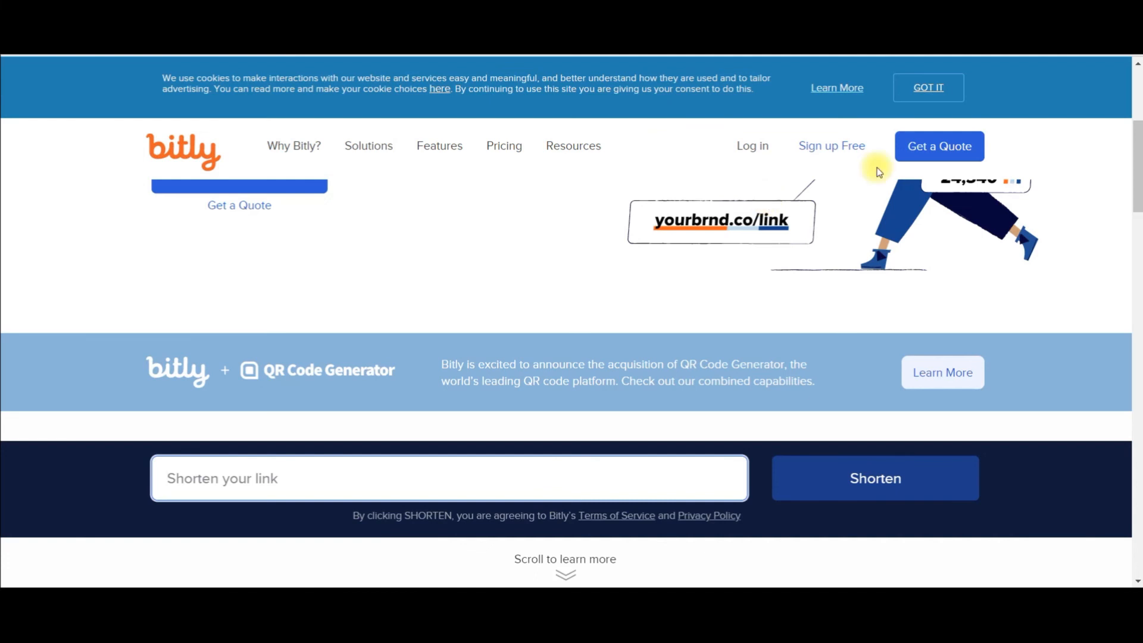
Step: Paste the copied Canva website address into Bitly's link shortener and generate a short link
scroll(833, 156, "up", 1)
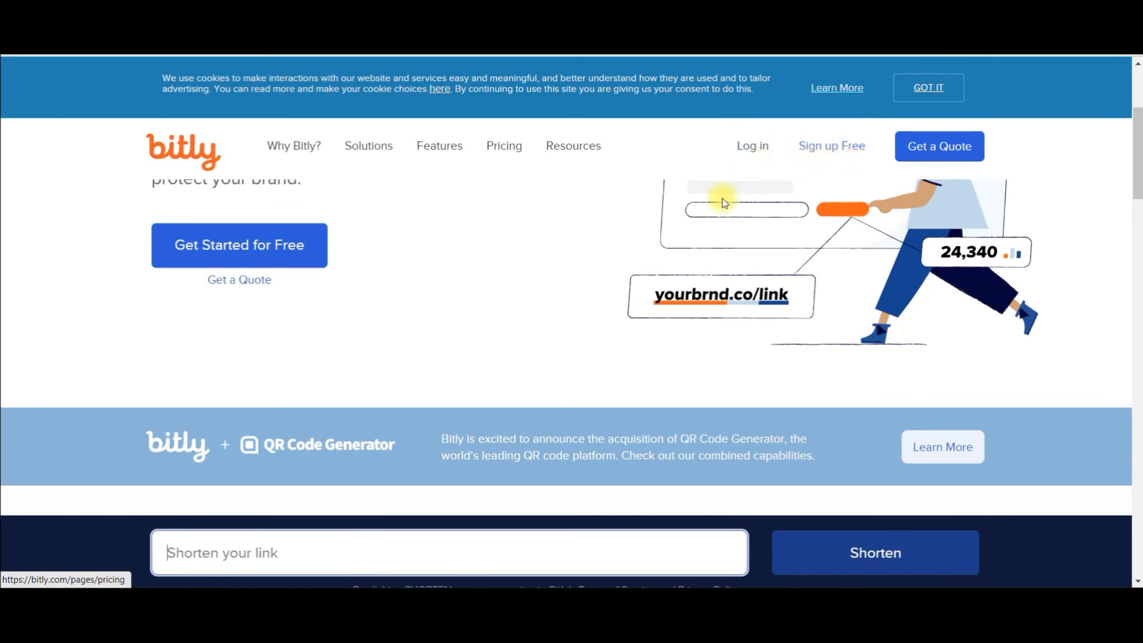
scroll(676, 208, "down", 2)
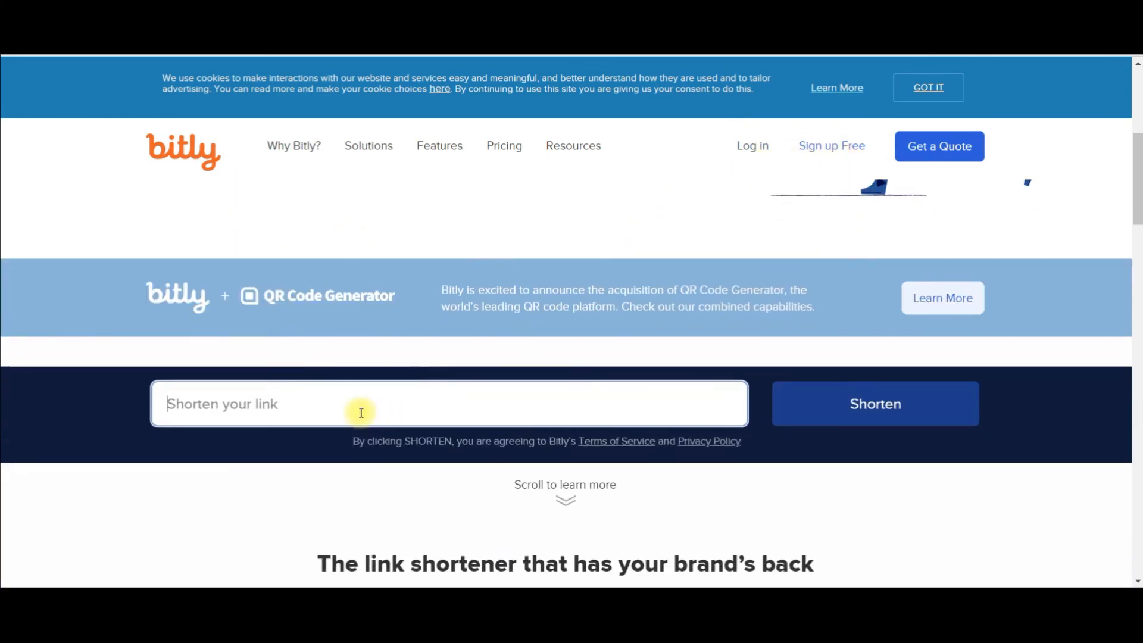
key("ctrl+v")
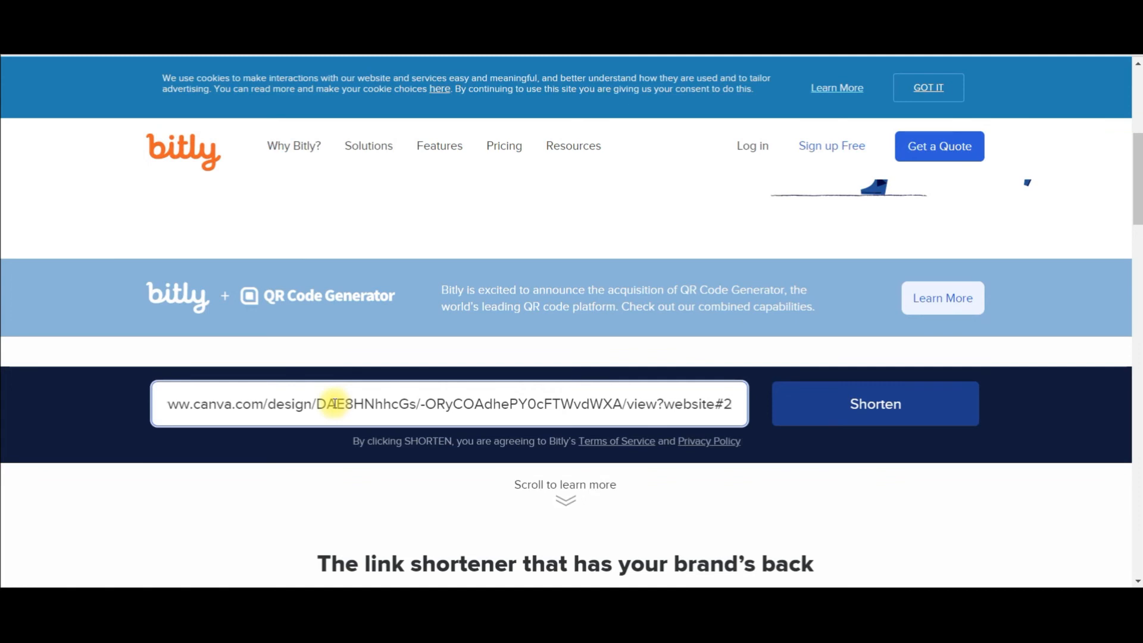
left_click(851, 402)
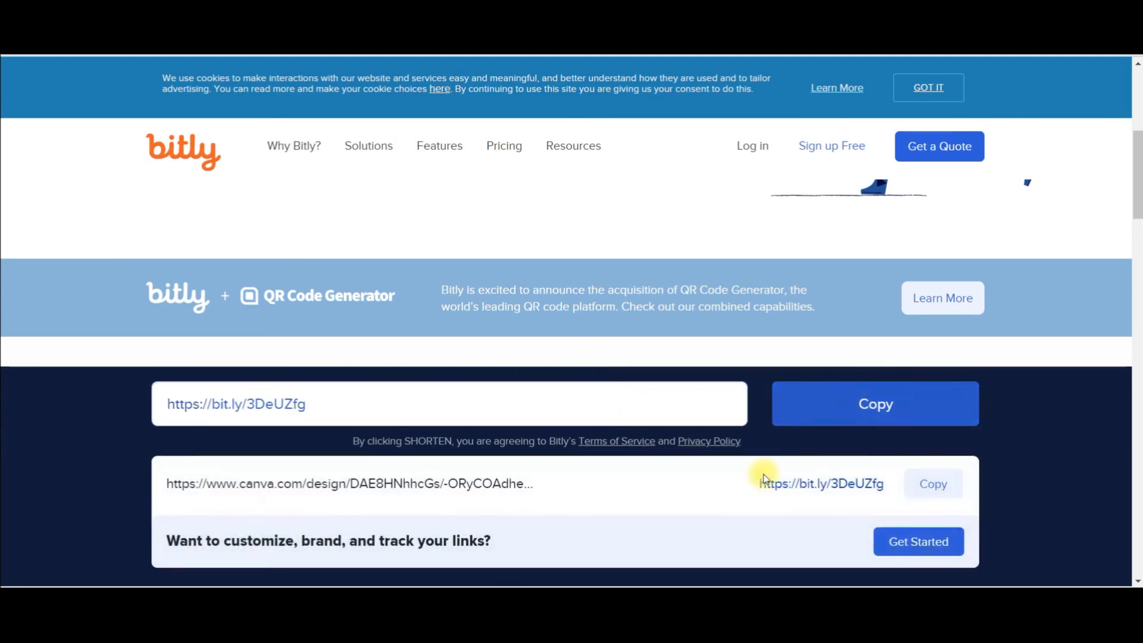
scroll(694, 521, "down", 3)
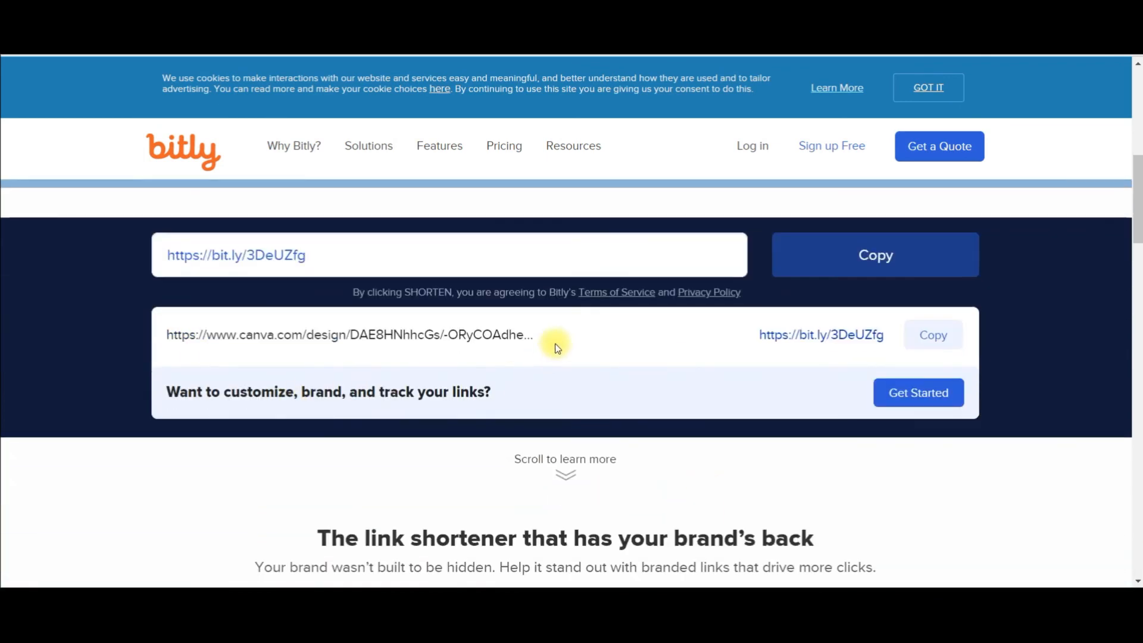